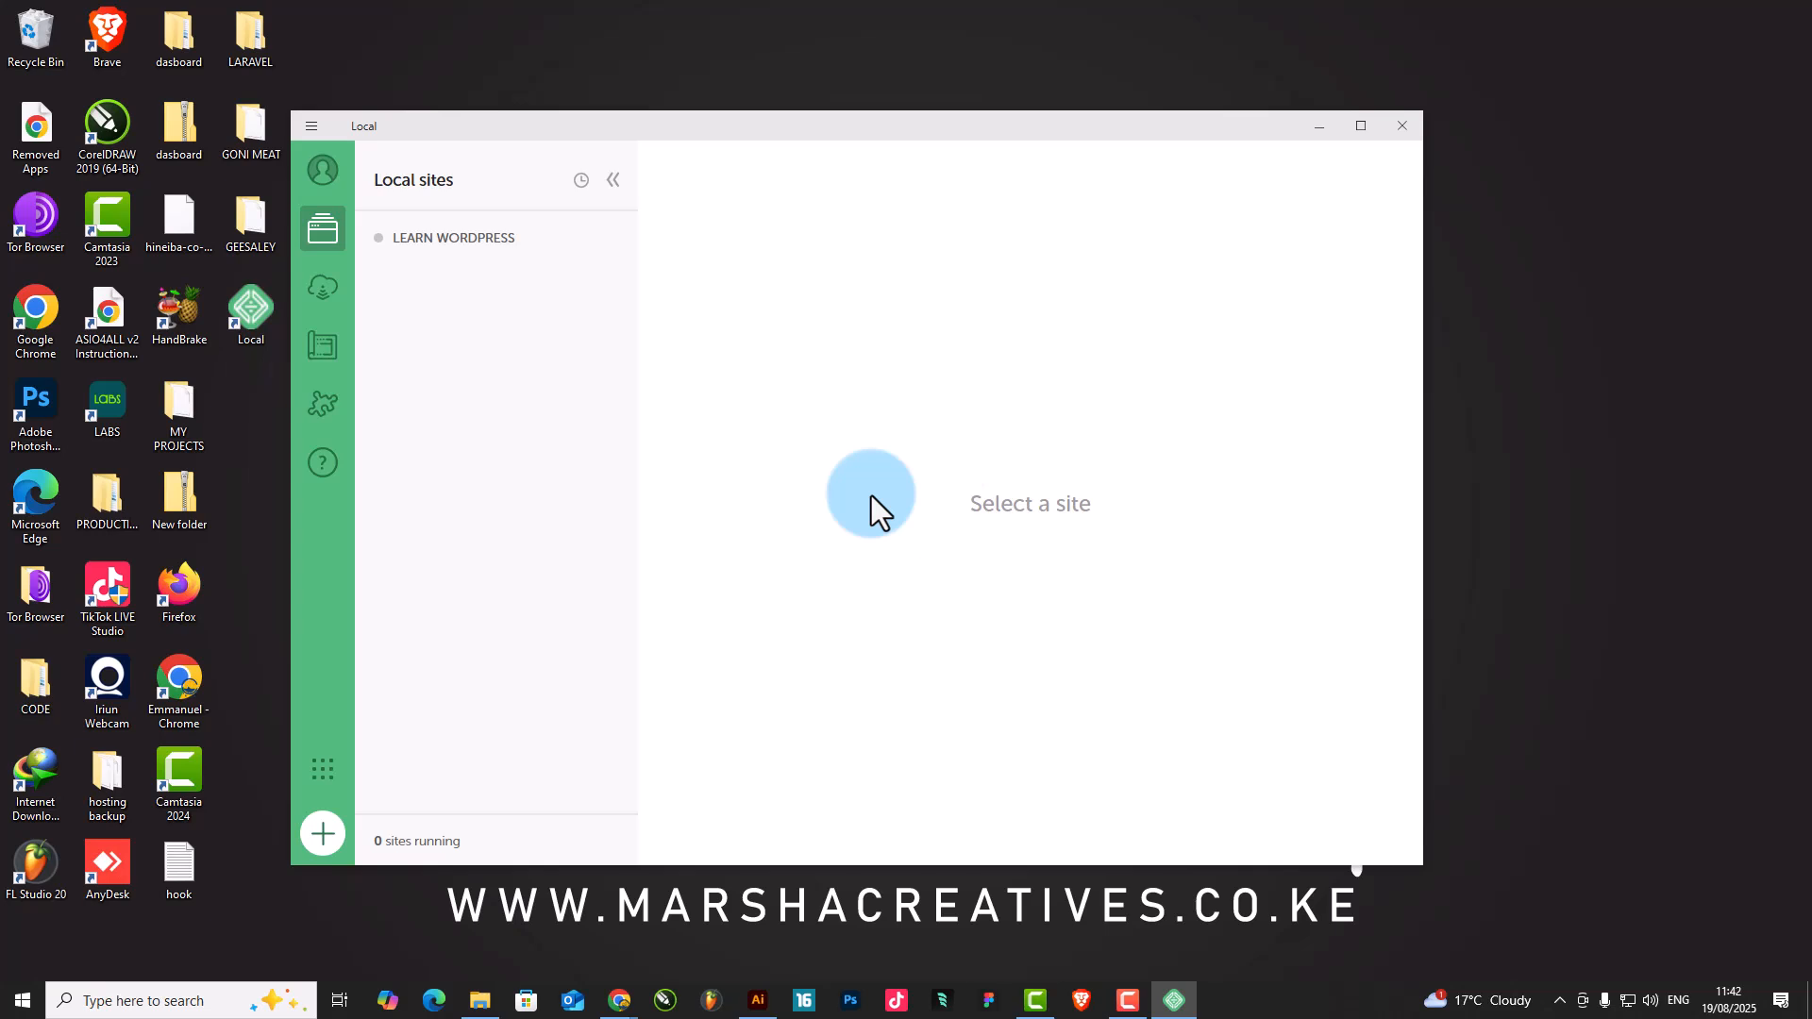
Select the LEARN WORDPRESS site and start it
click(475, 244)
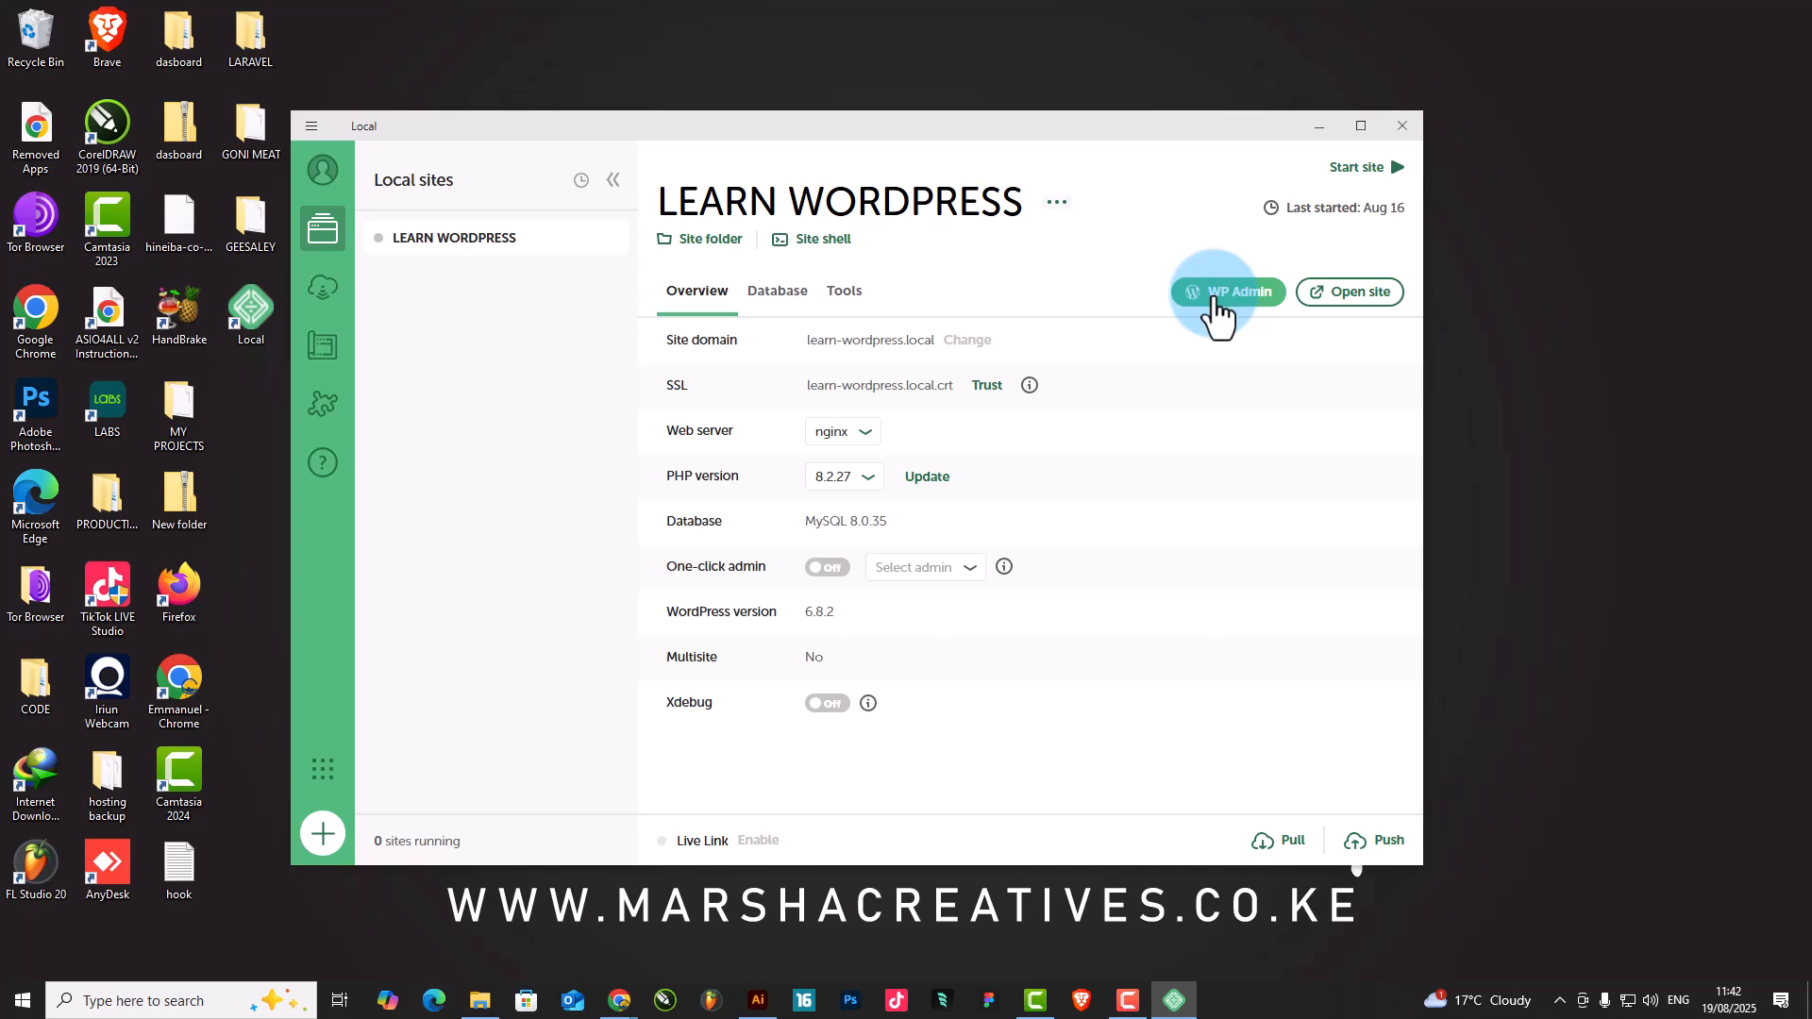
click(1380, 173)
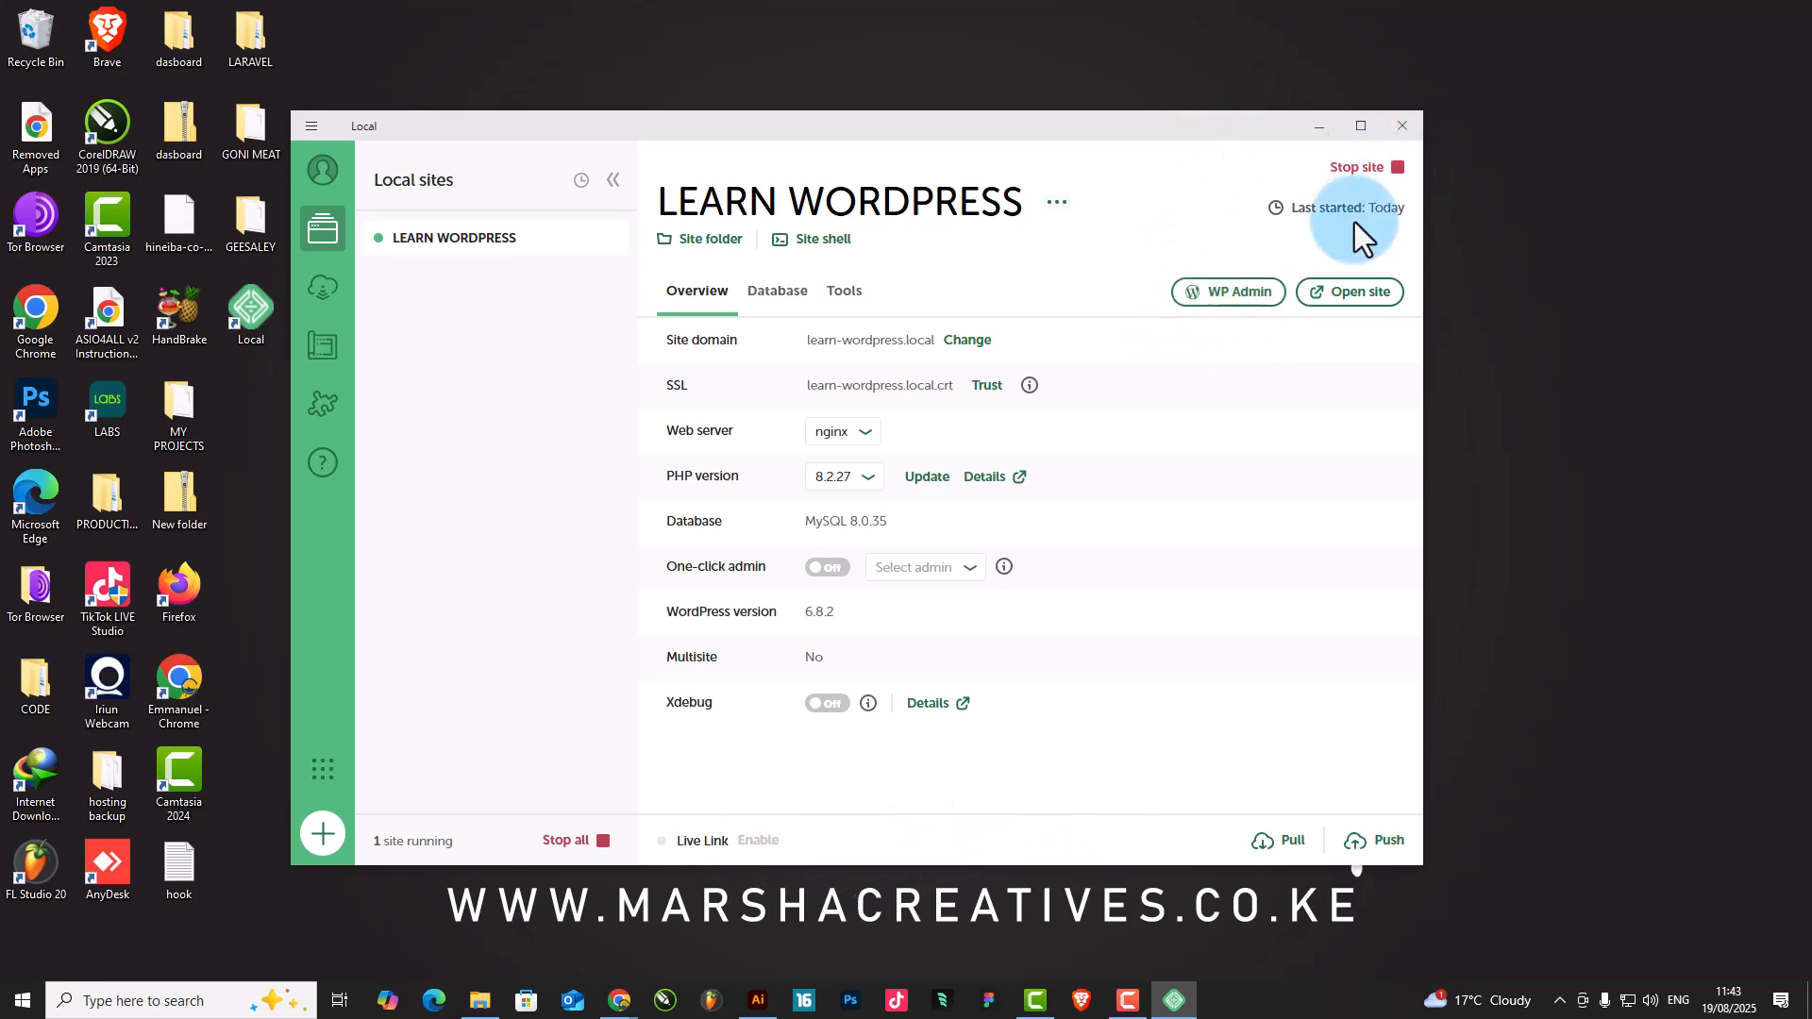
mouse_move(370, 254)
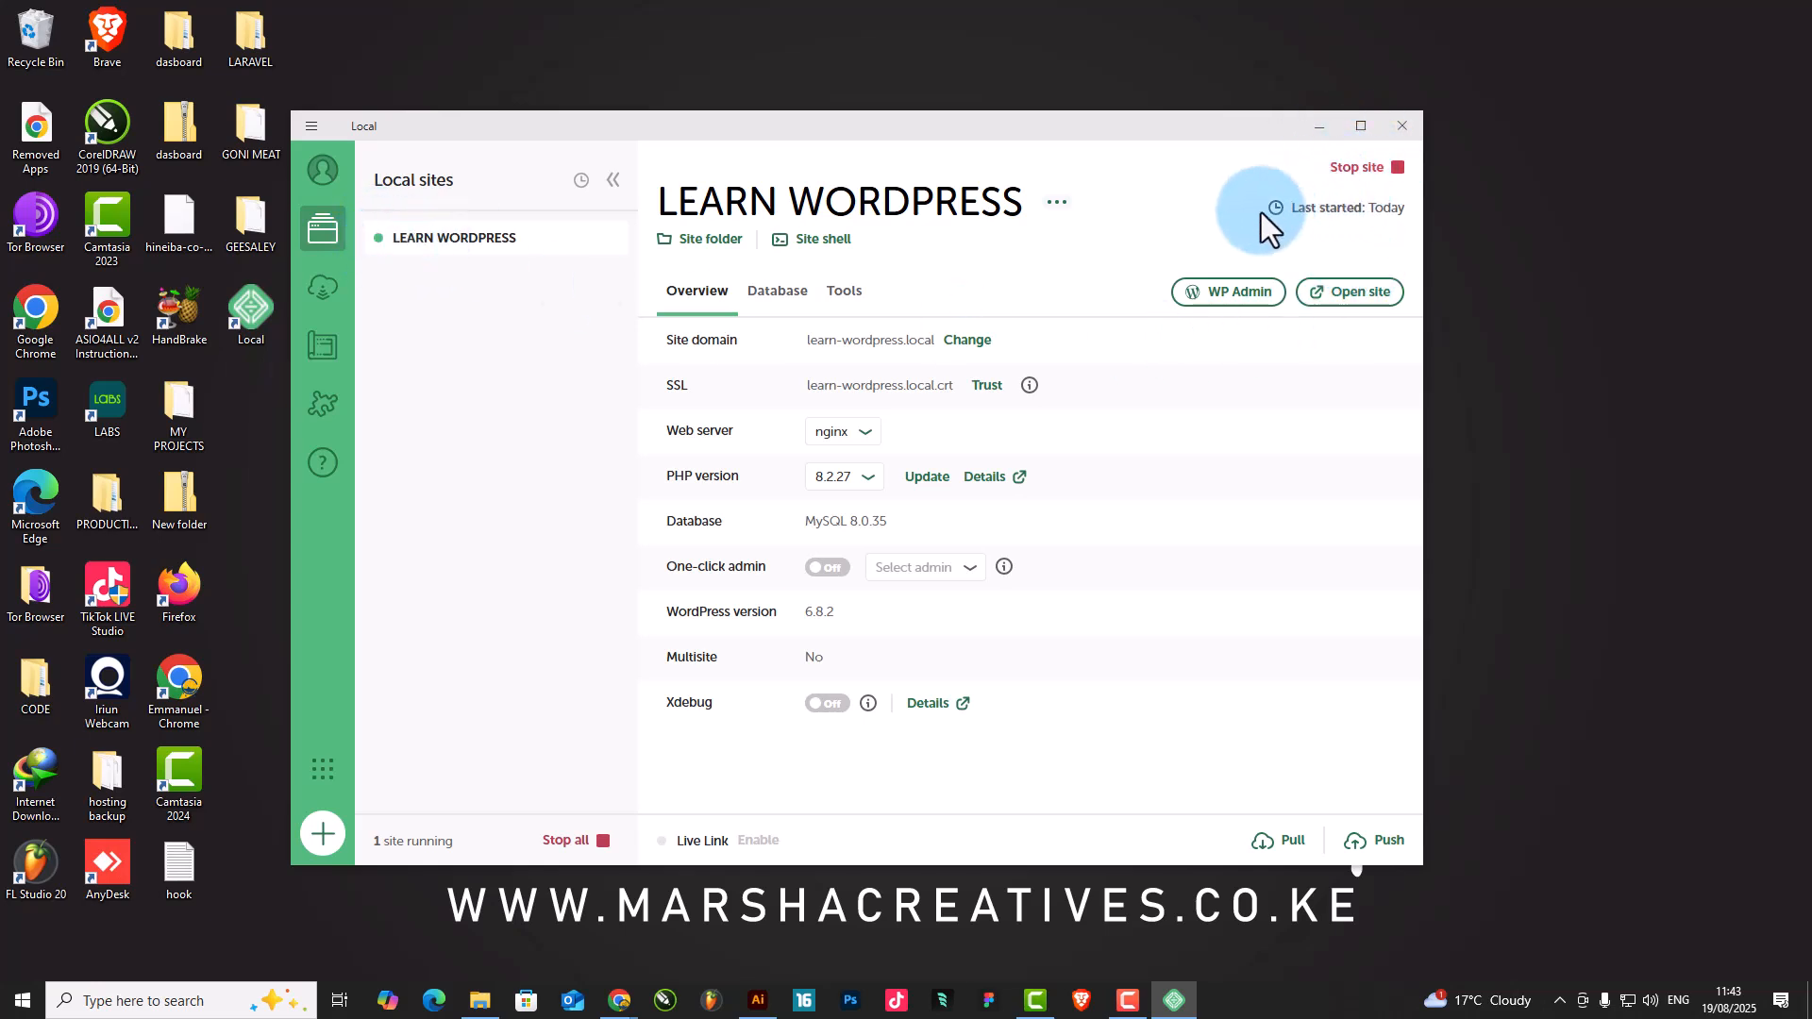
Open the site's WP Admin and log in with the saved username and password
click(1238, 301)
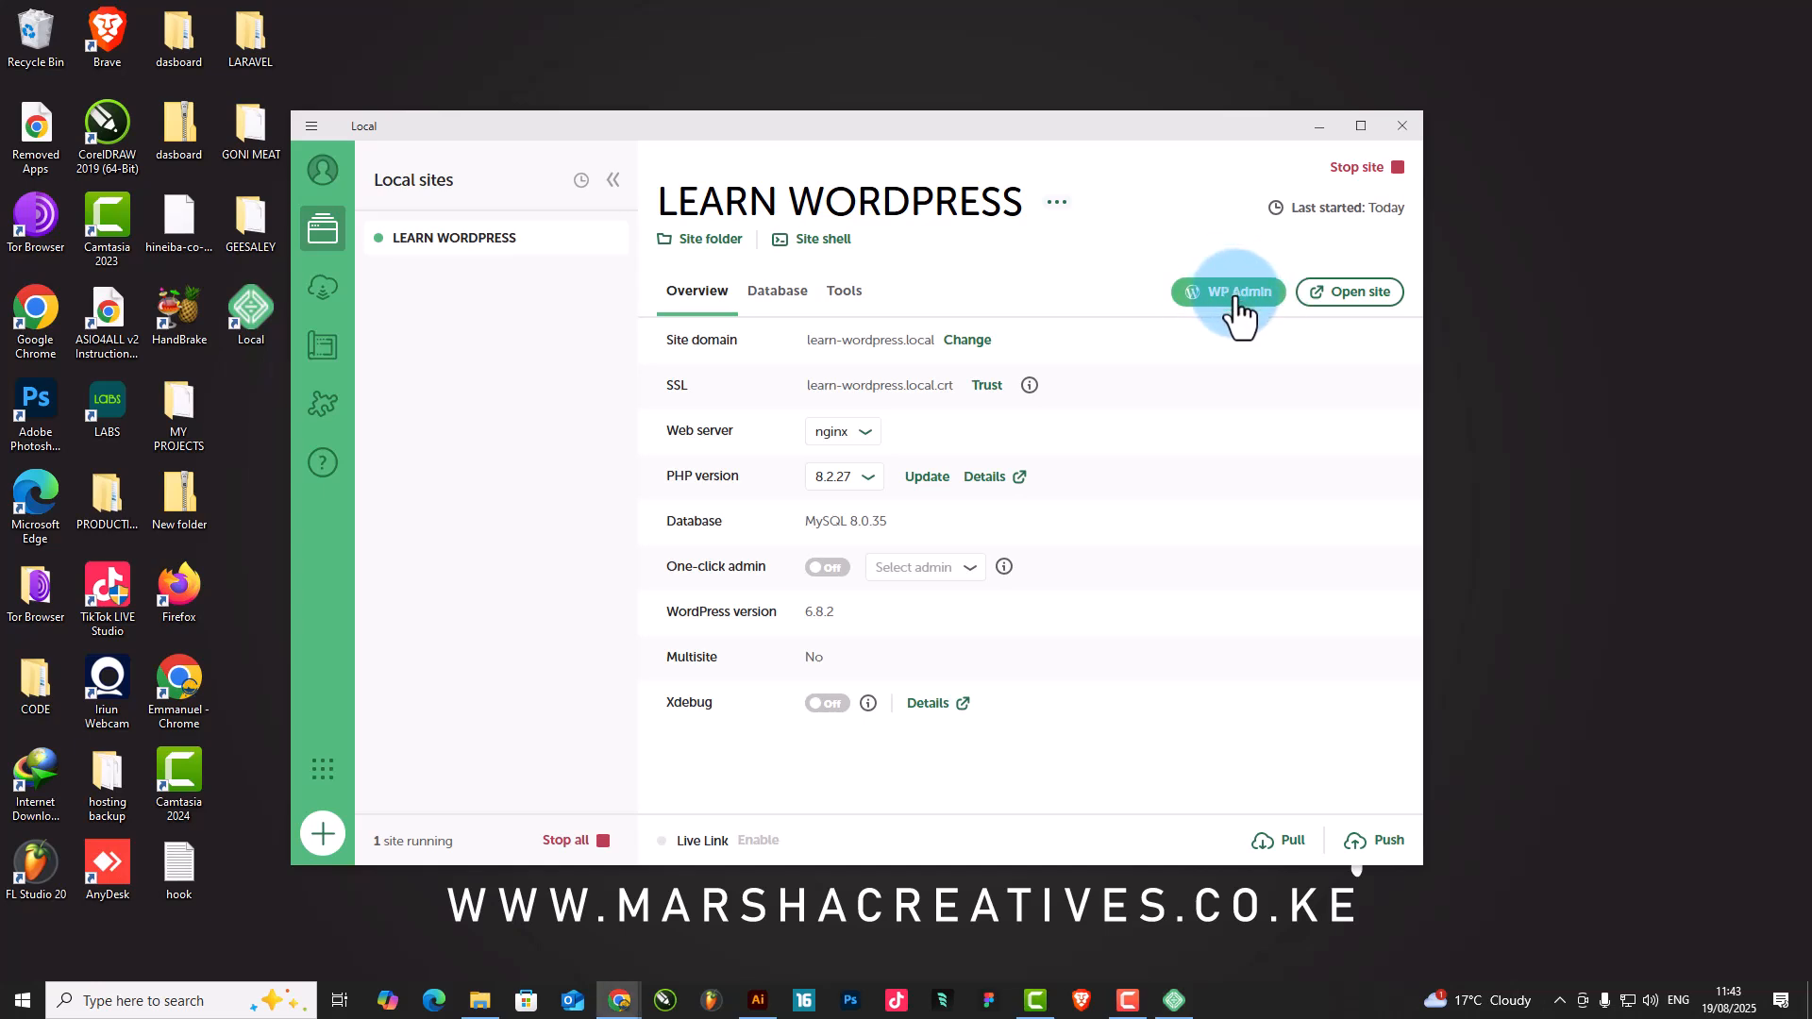
drag(932, 256, 913, 2)
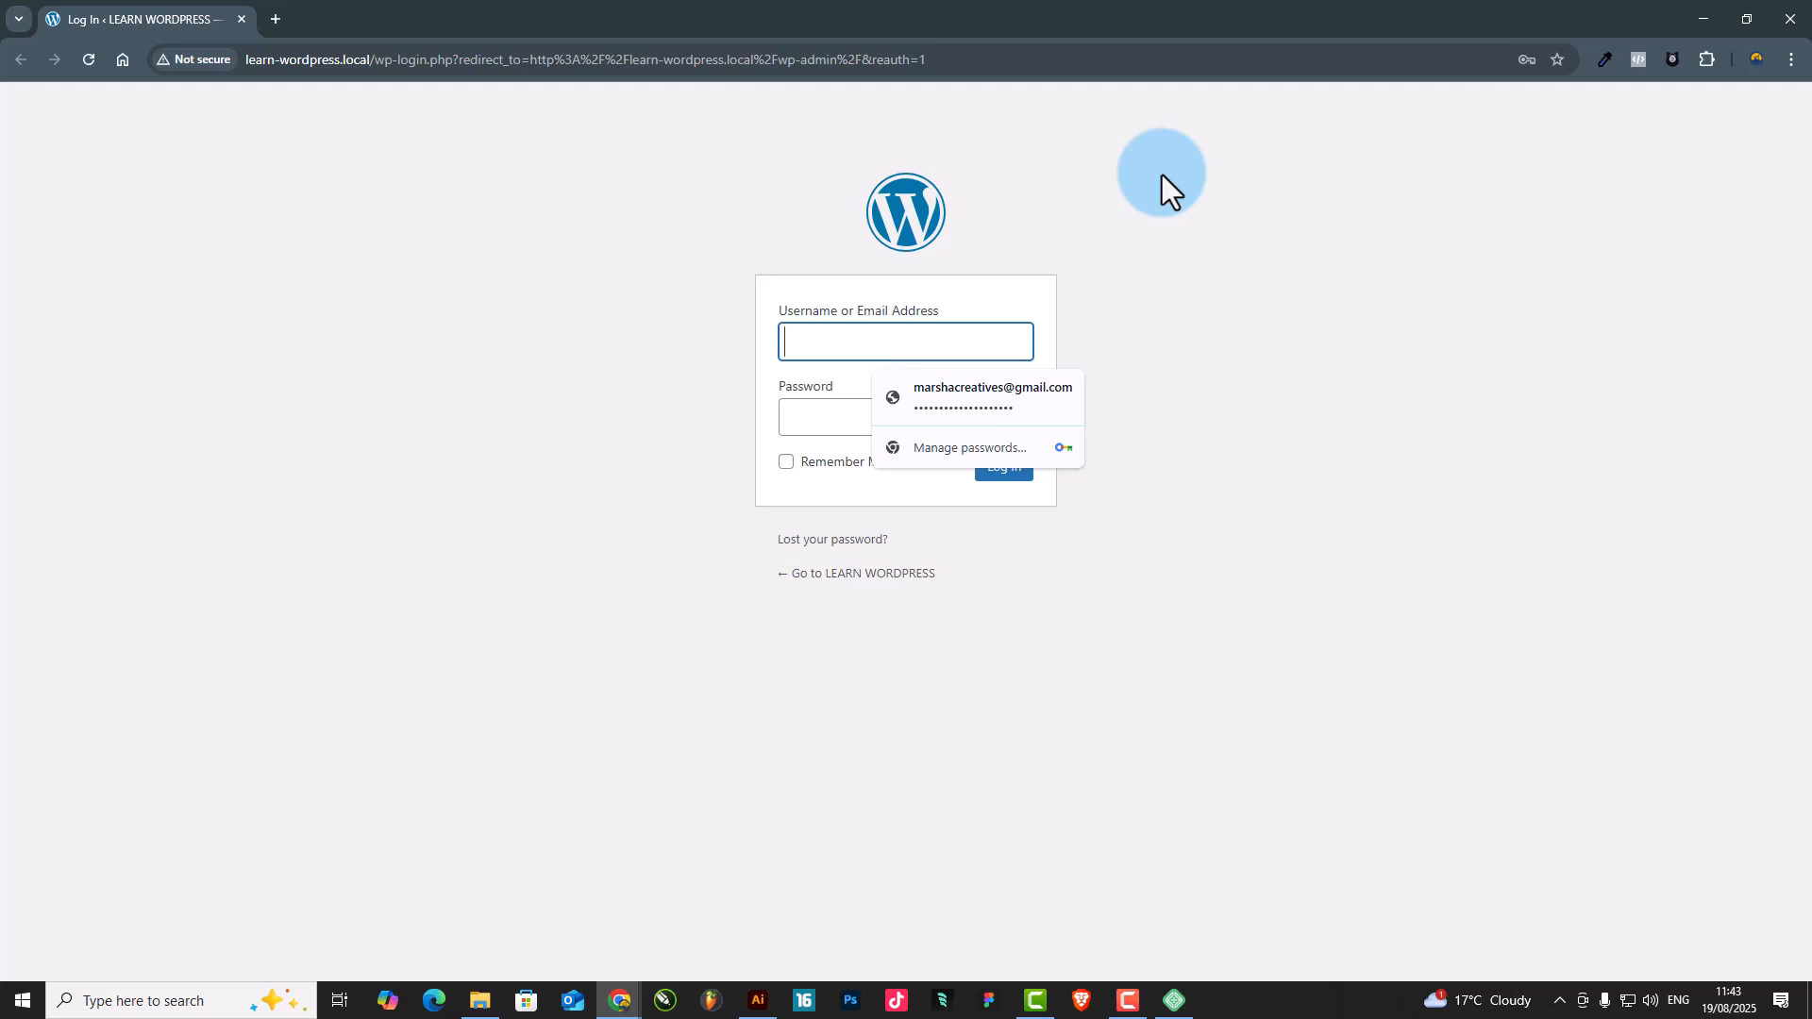
click(920, 403)
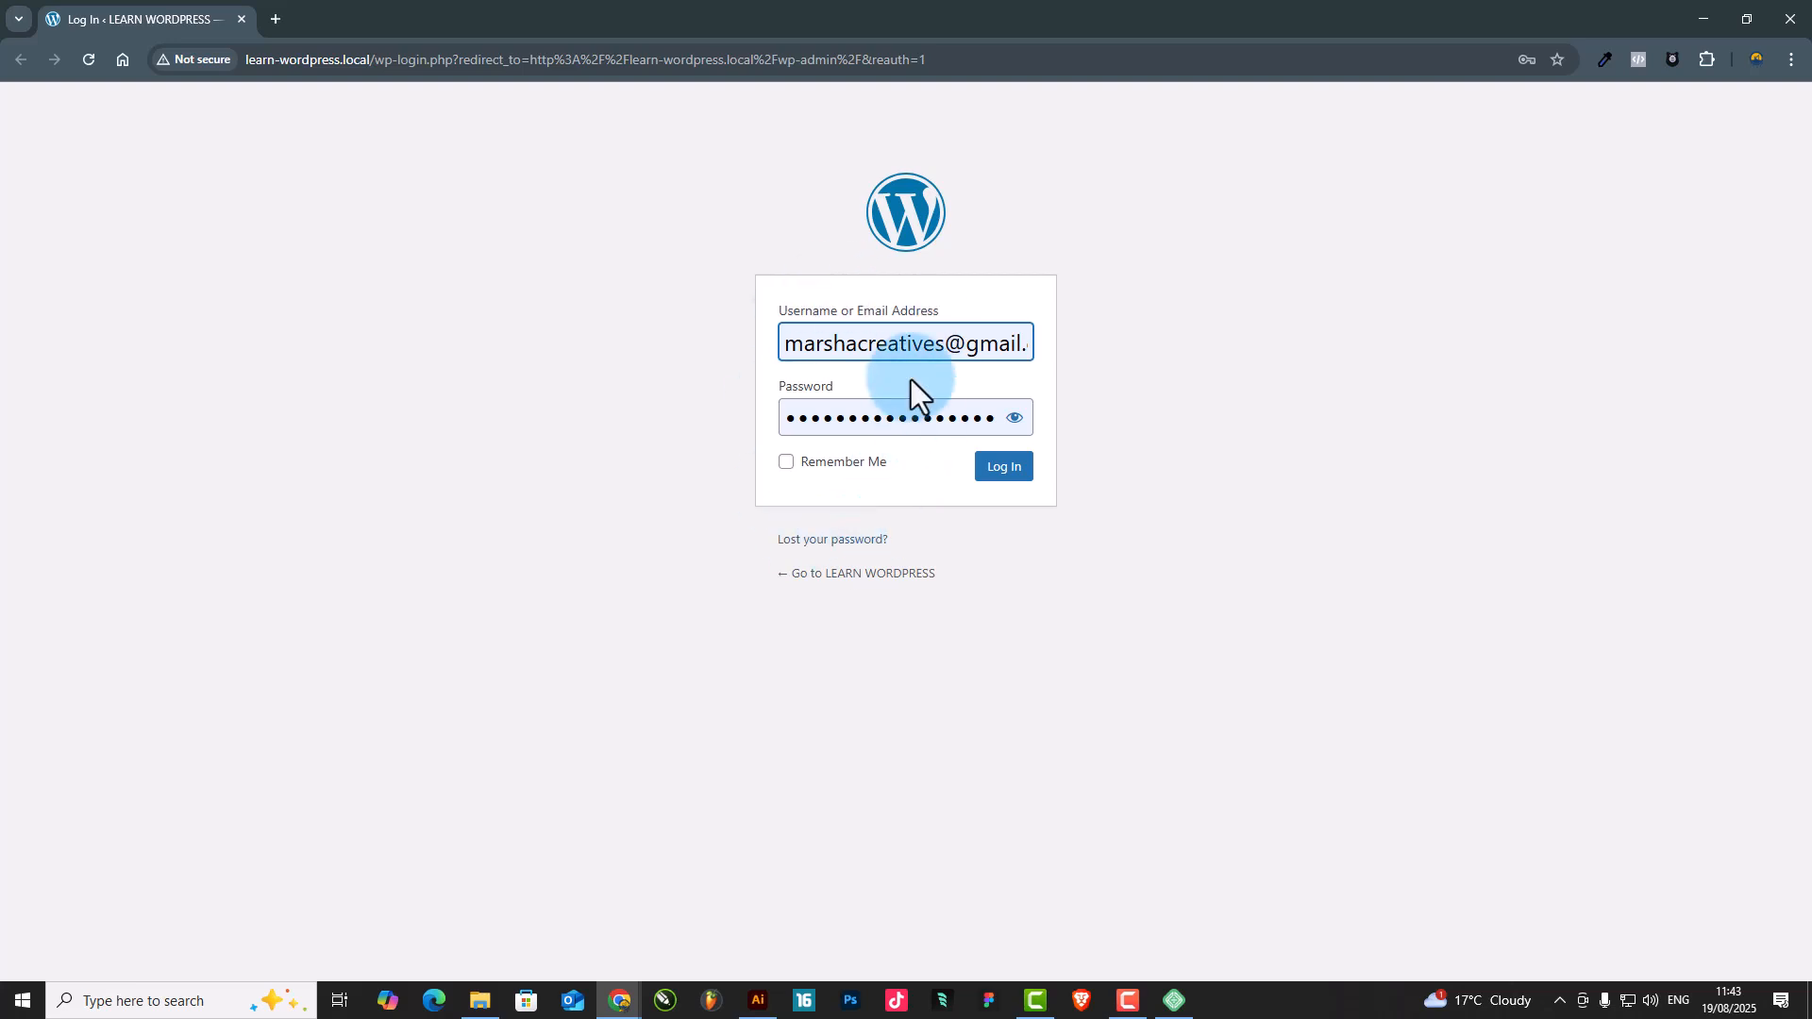
click(1016, 480)
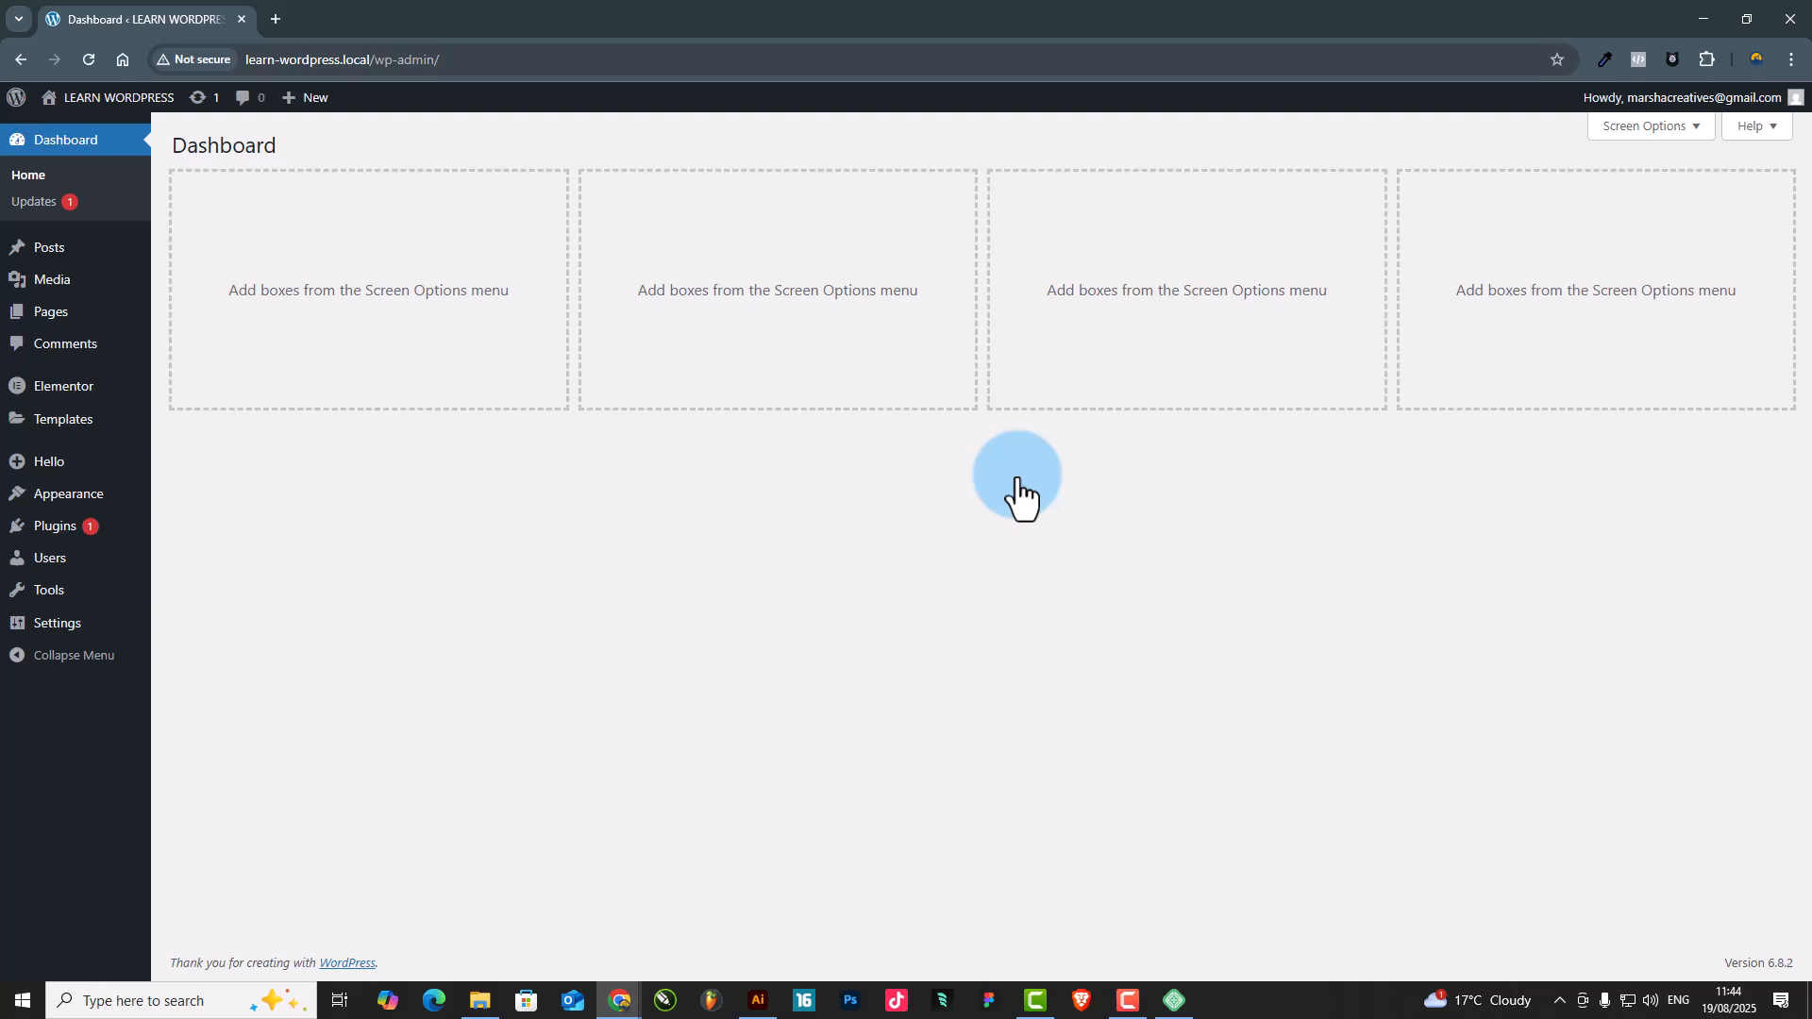
Review the screen elements available for the dashboard, leaving them all hidden
click(1690, 133)
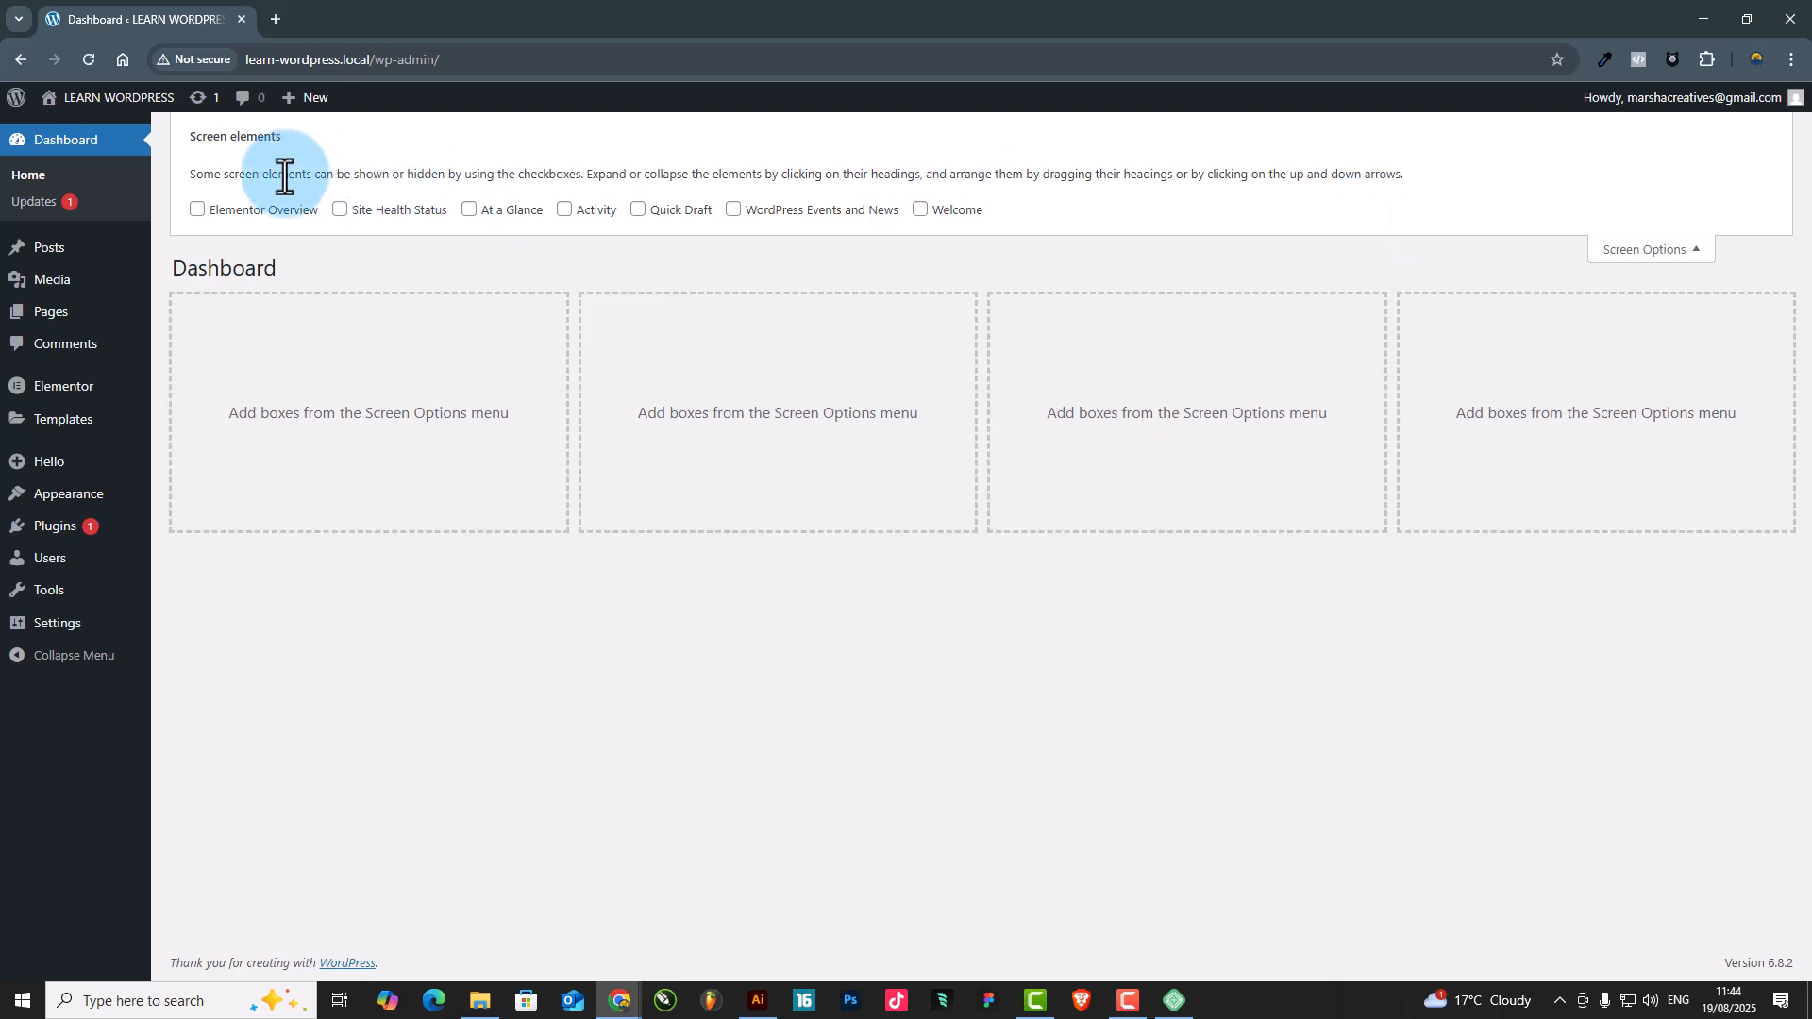
click(1670, 253)
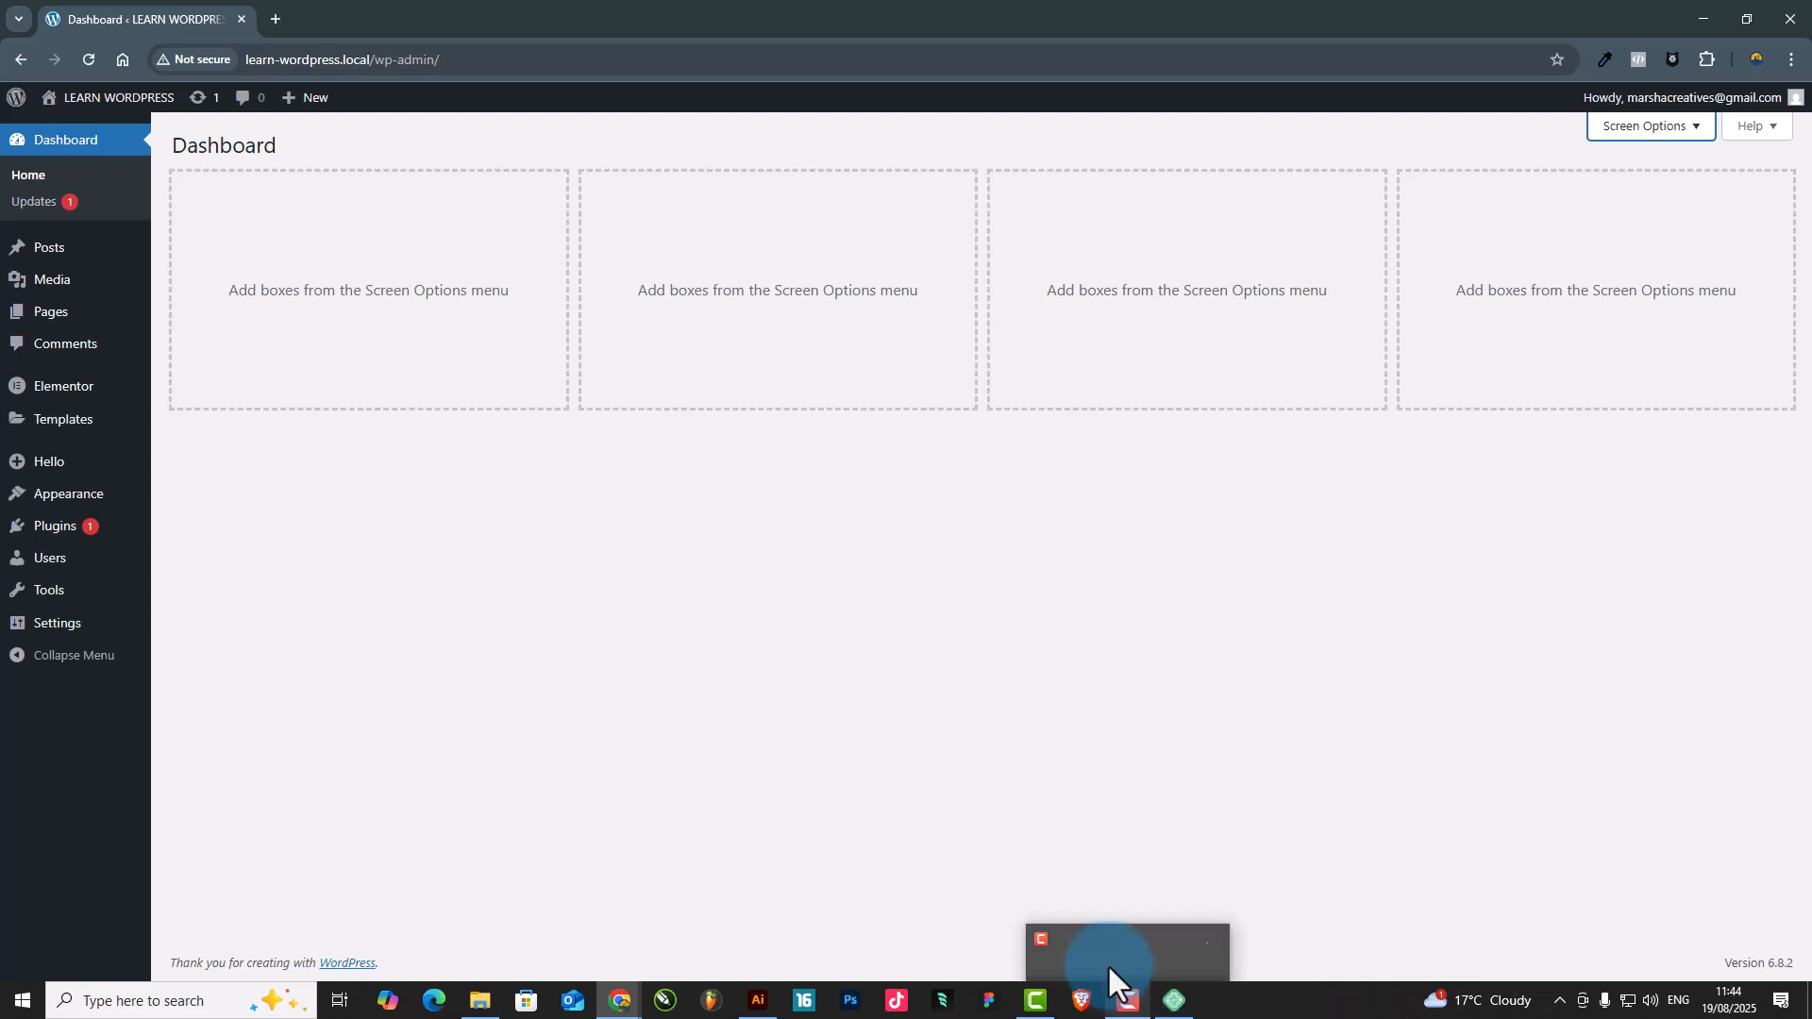
Go to adding a new theme and search the theme directory for "hello elementor"
mouse_move(43, 502)
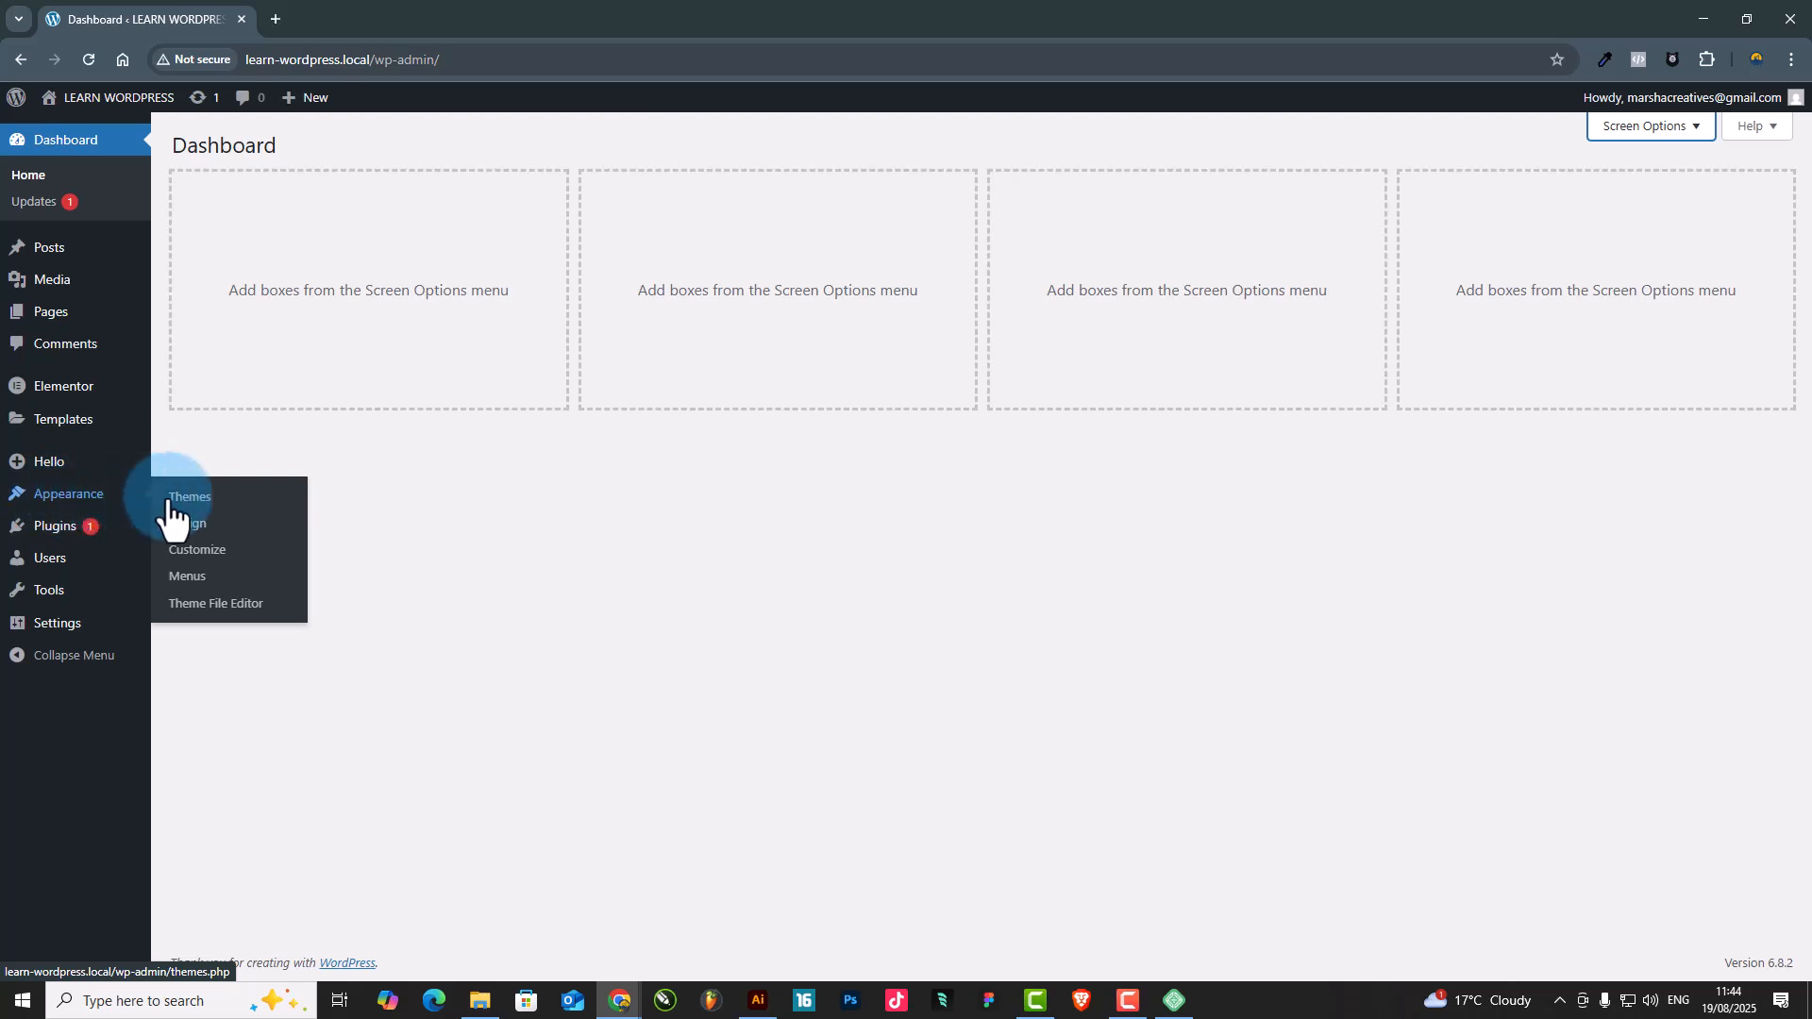
click(189, 498)
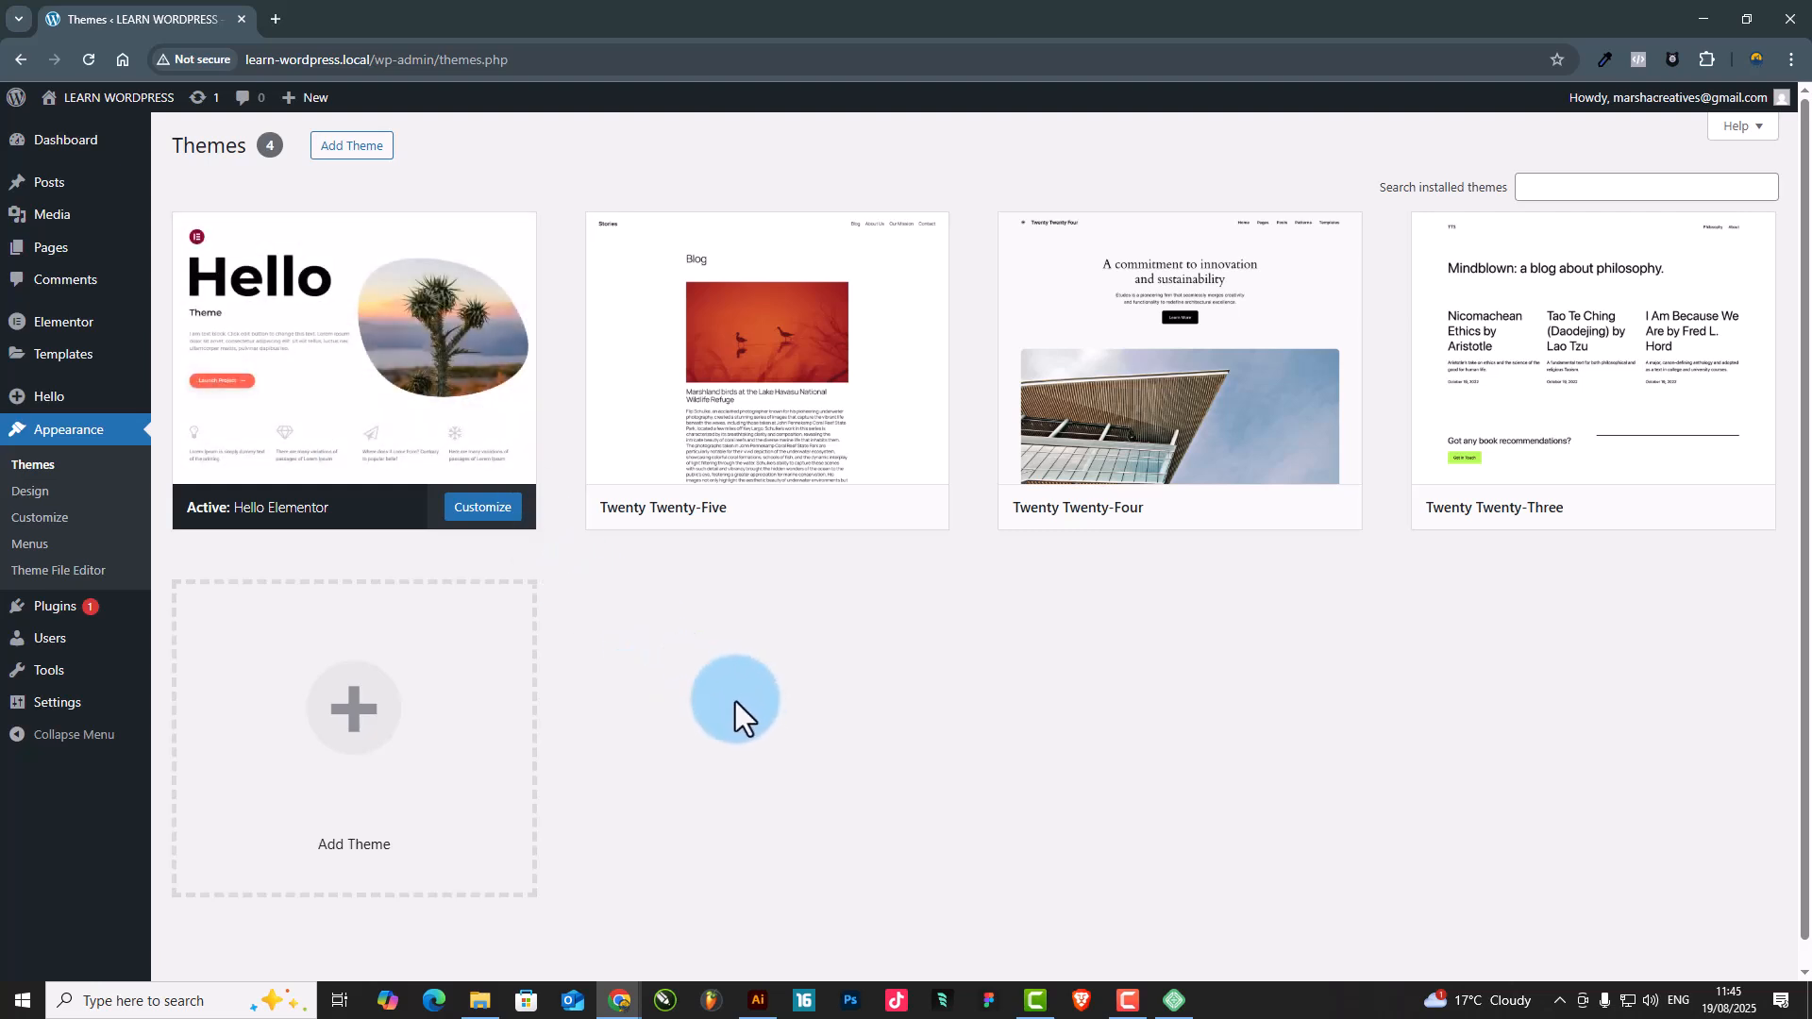
click(359, 150)
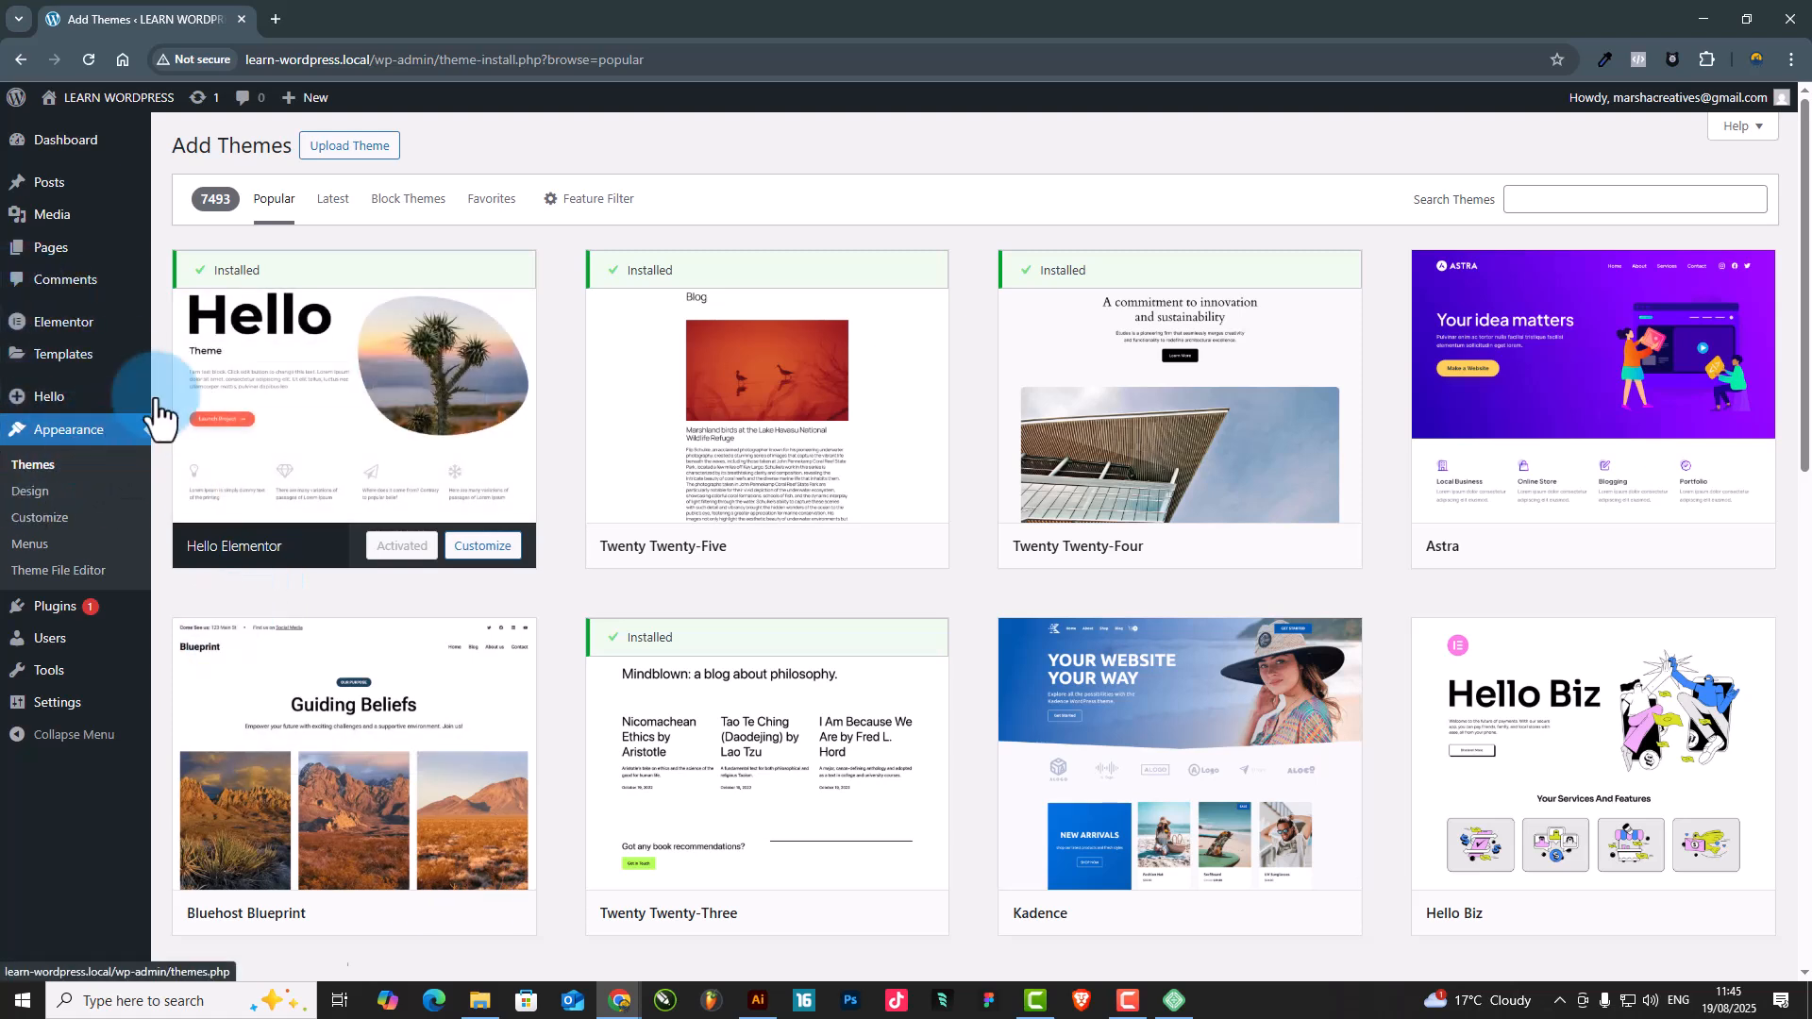
click(1566, 202)
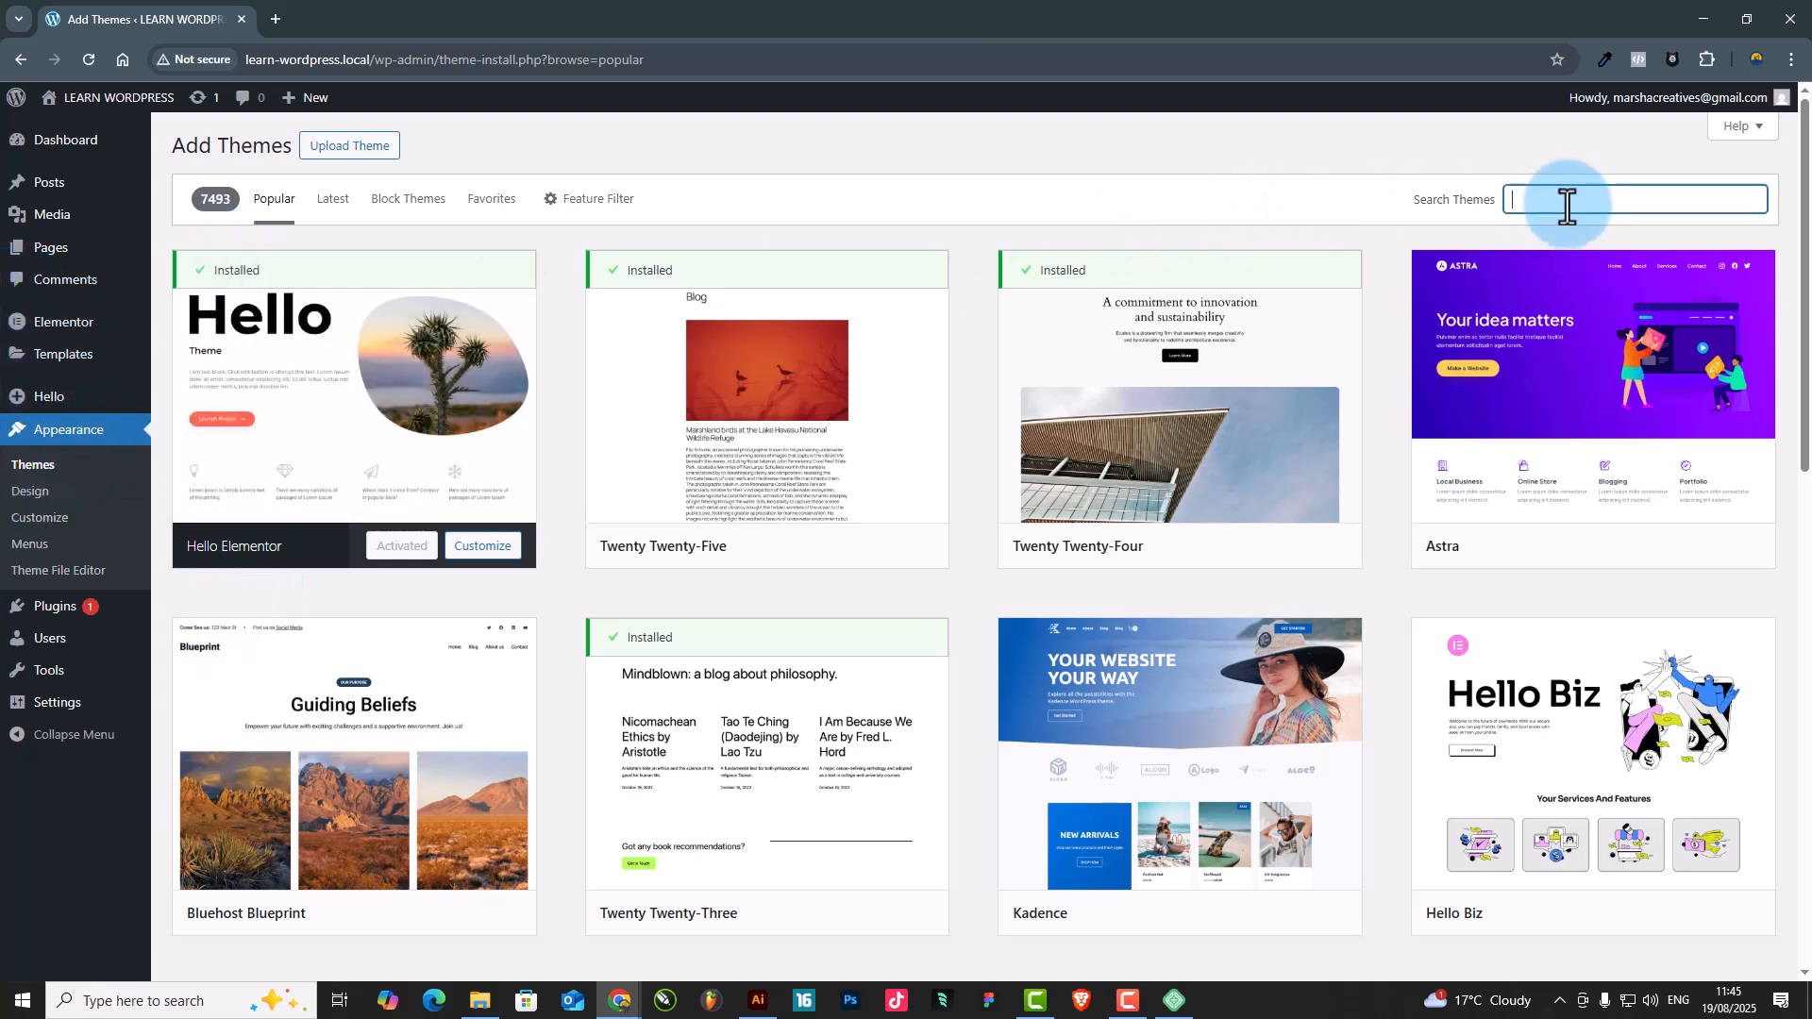
text(hello elementor)
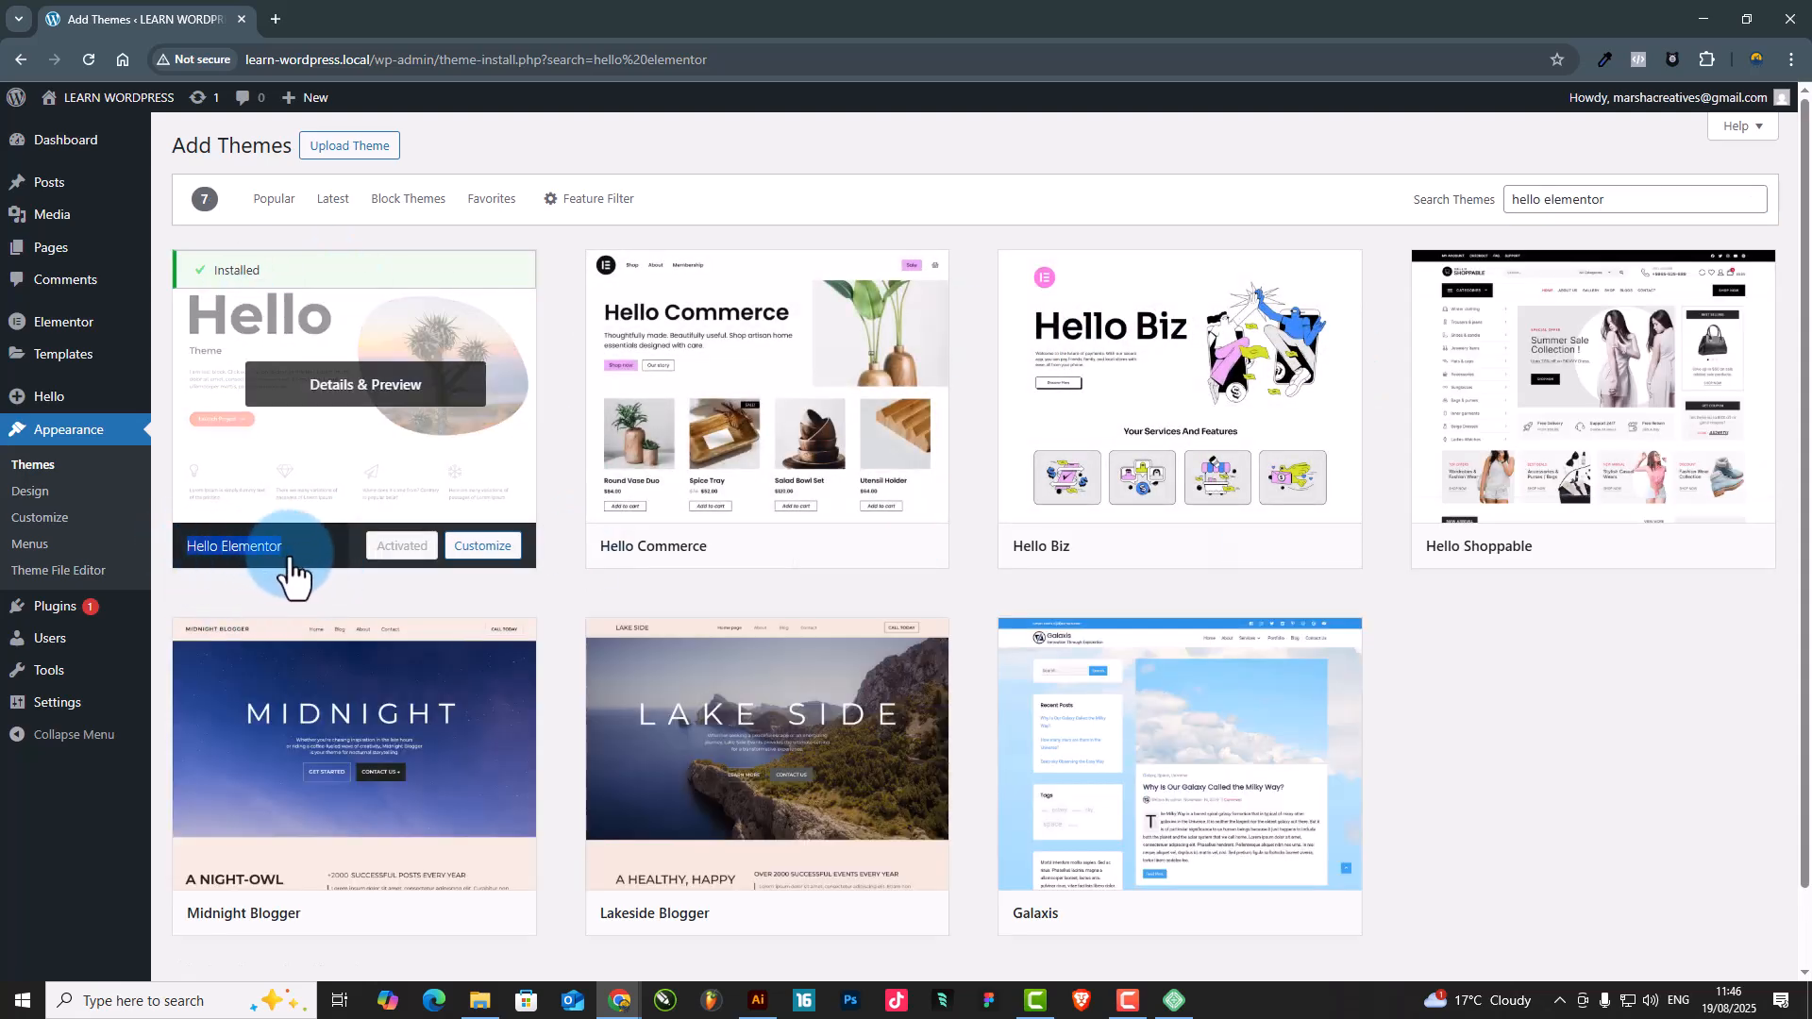
Preview the Hello Elementor theme's details and look over the other matching themes
click(292, 569)
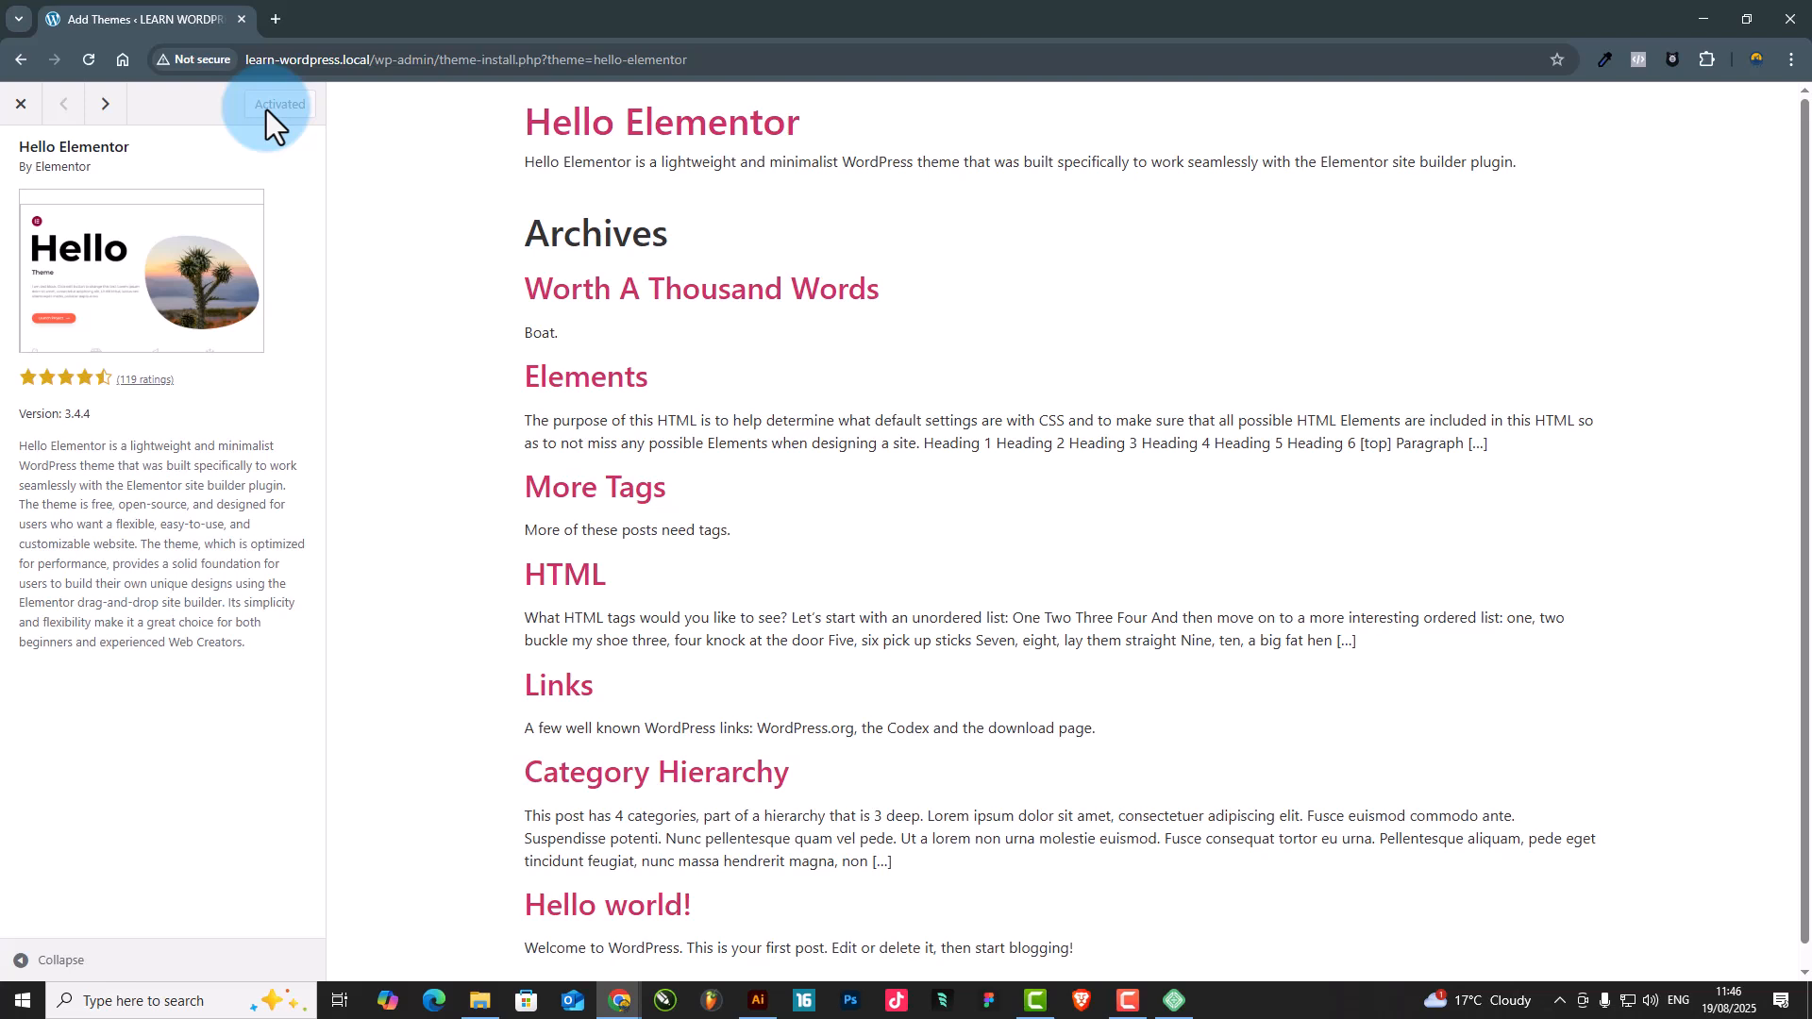
click(20, 105)
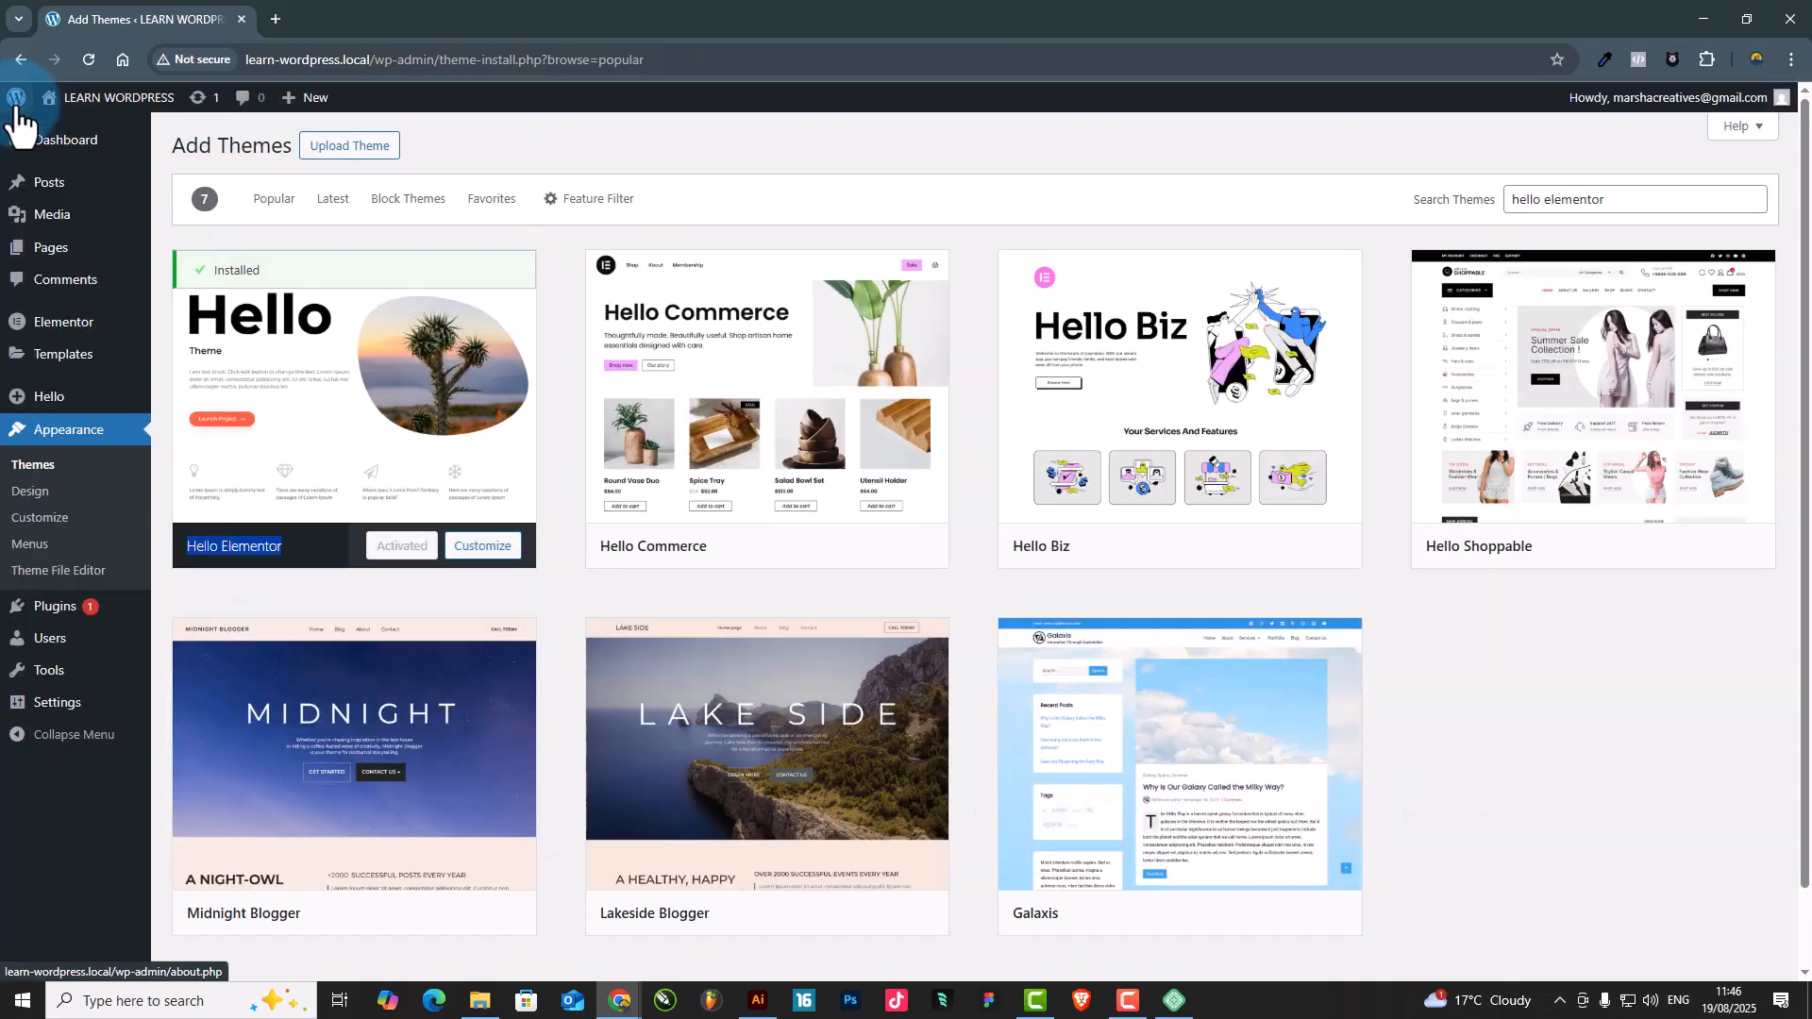
click(395, 555)
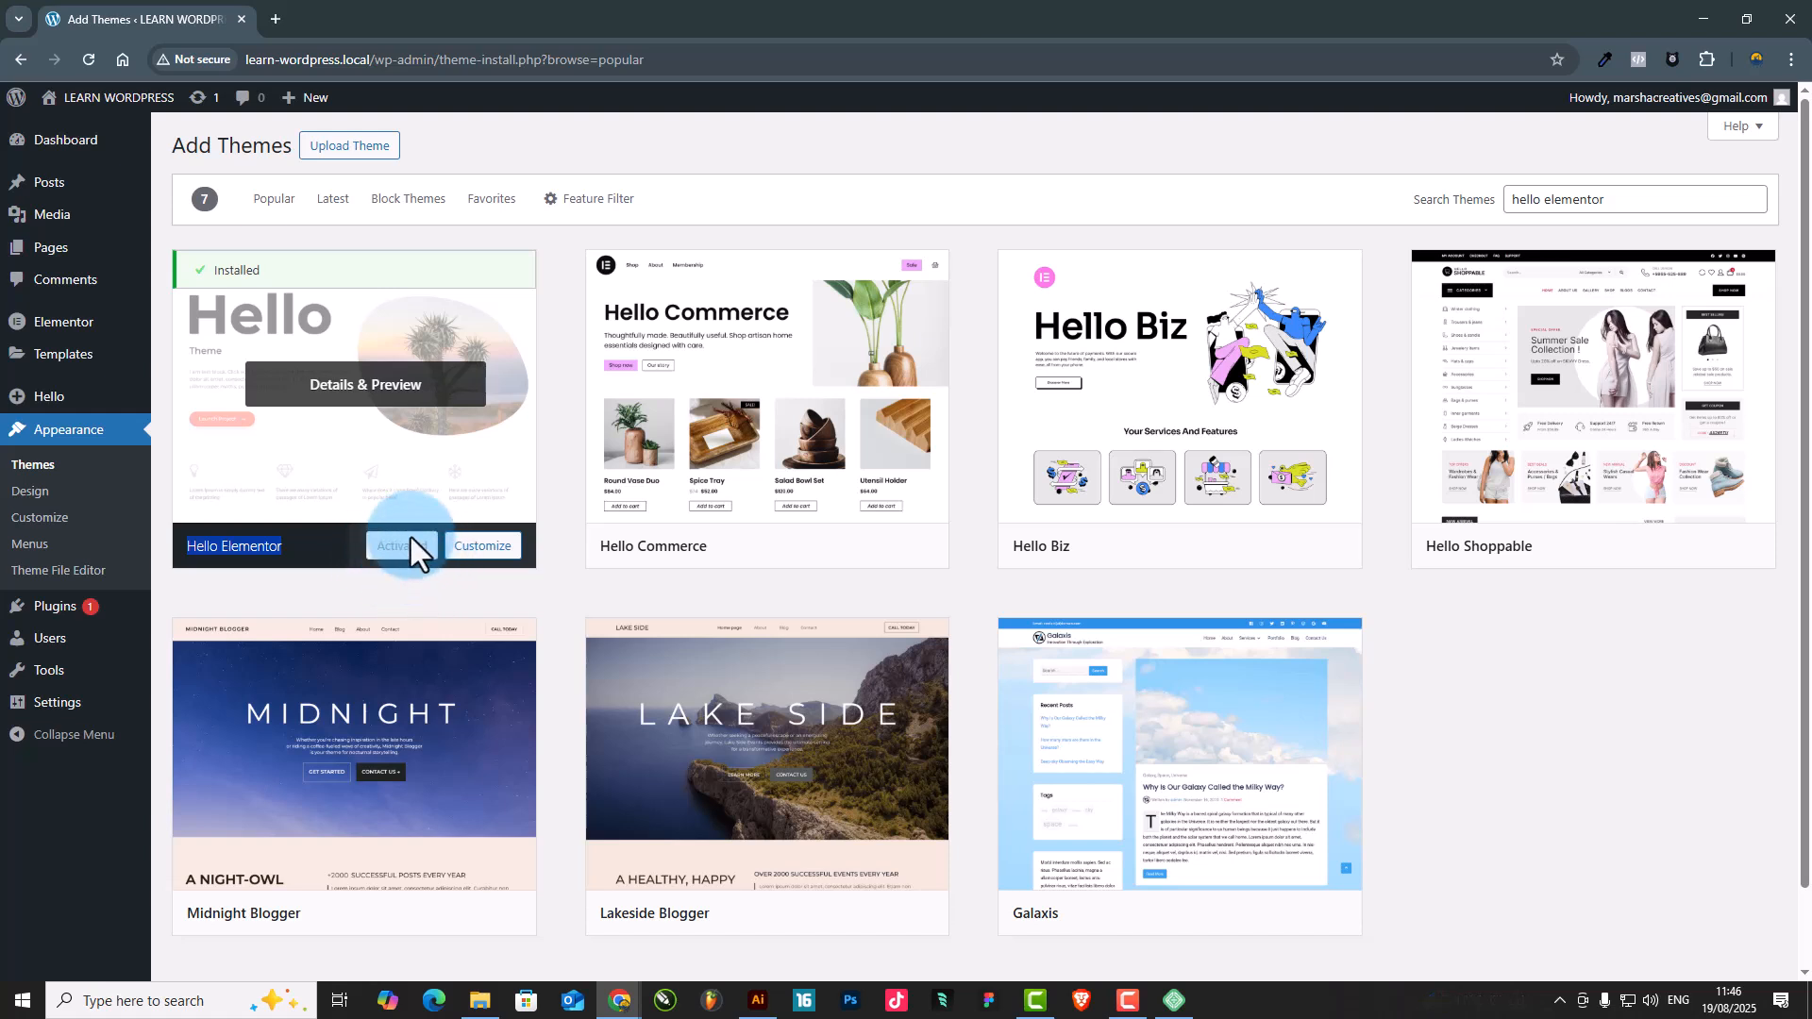
scroll(962, 576, down, 1)
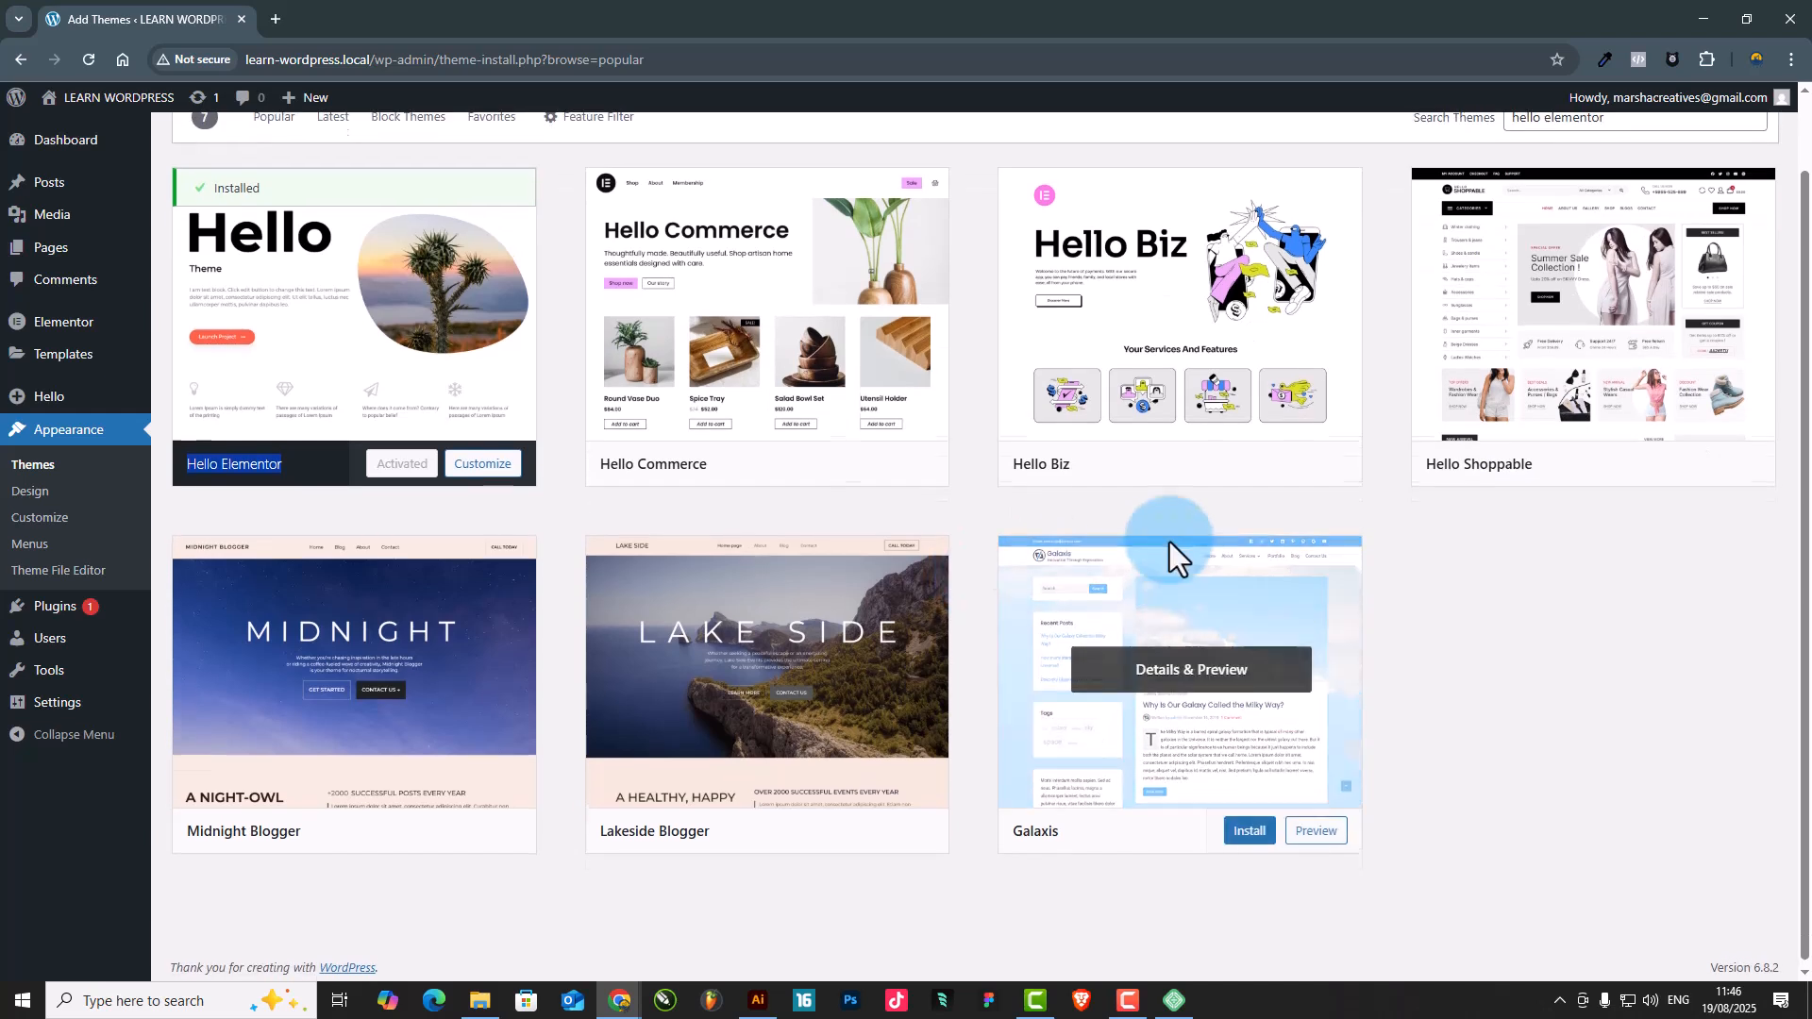
scroll(1175, 566, up, 1)
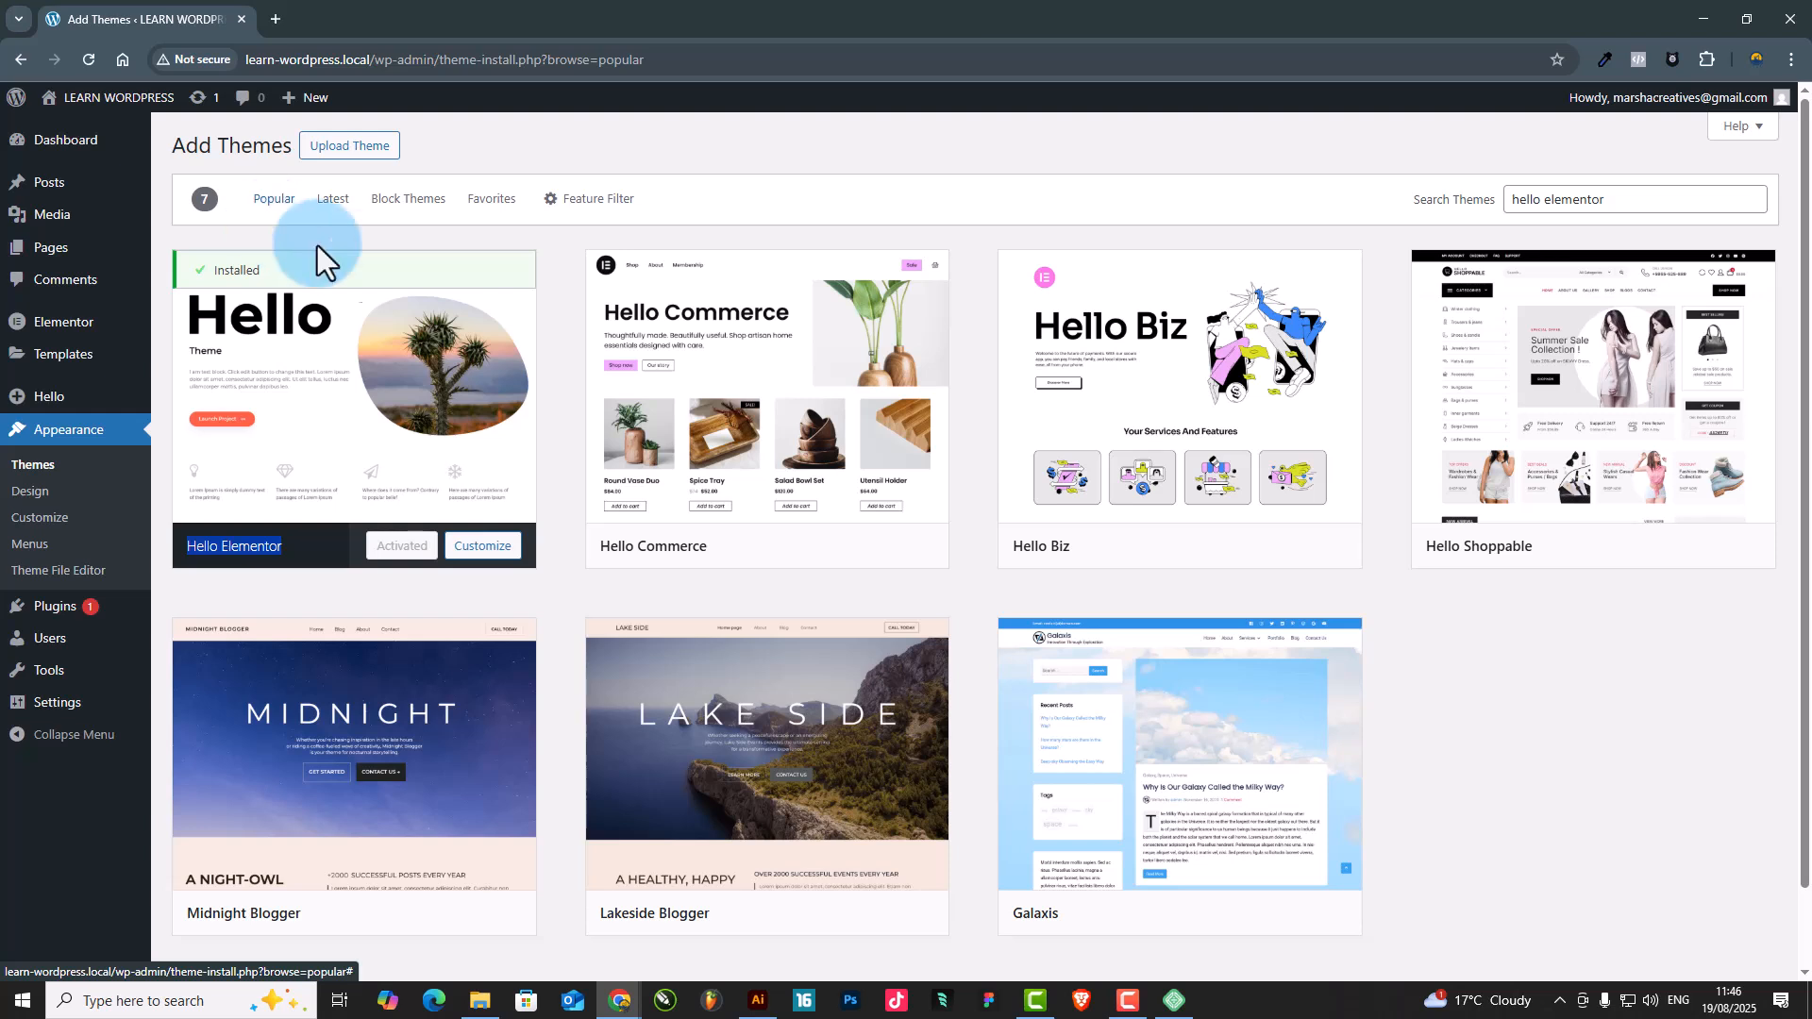
scroll(377, 397, down, 1)
scroll(380, 415, up, 1)
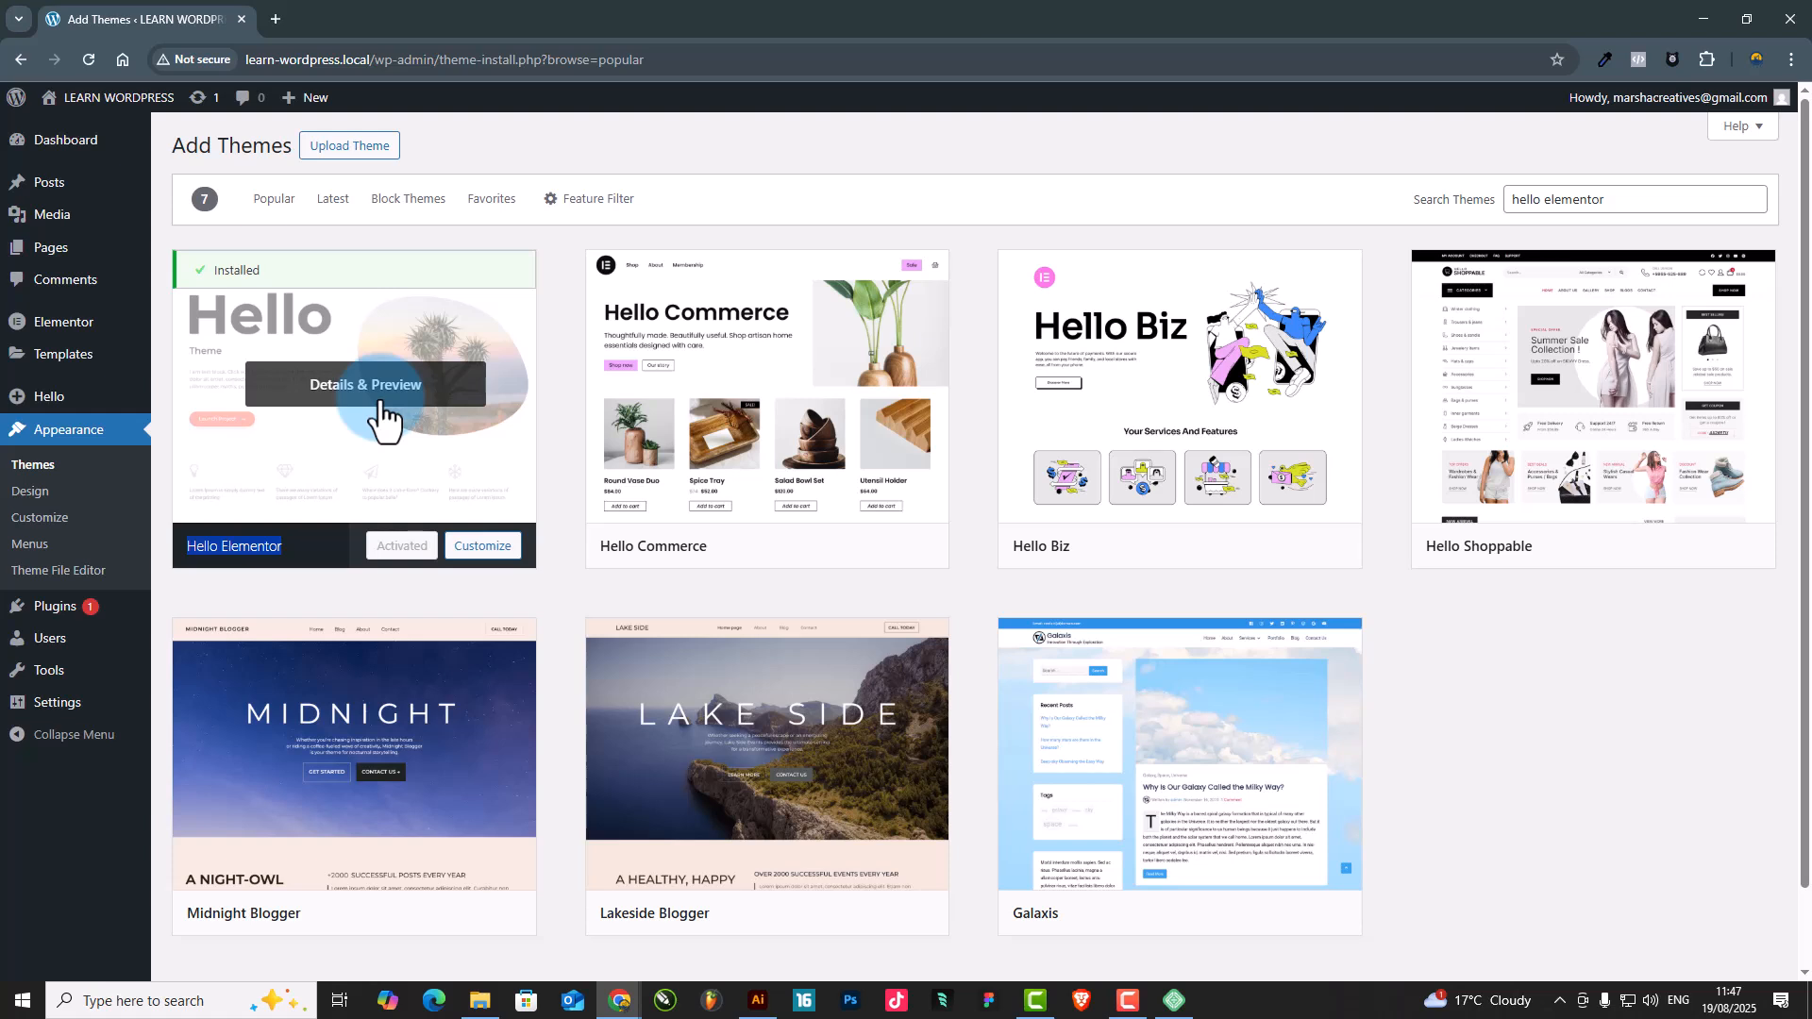
scroll(382, 415, down, 1)
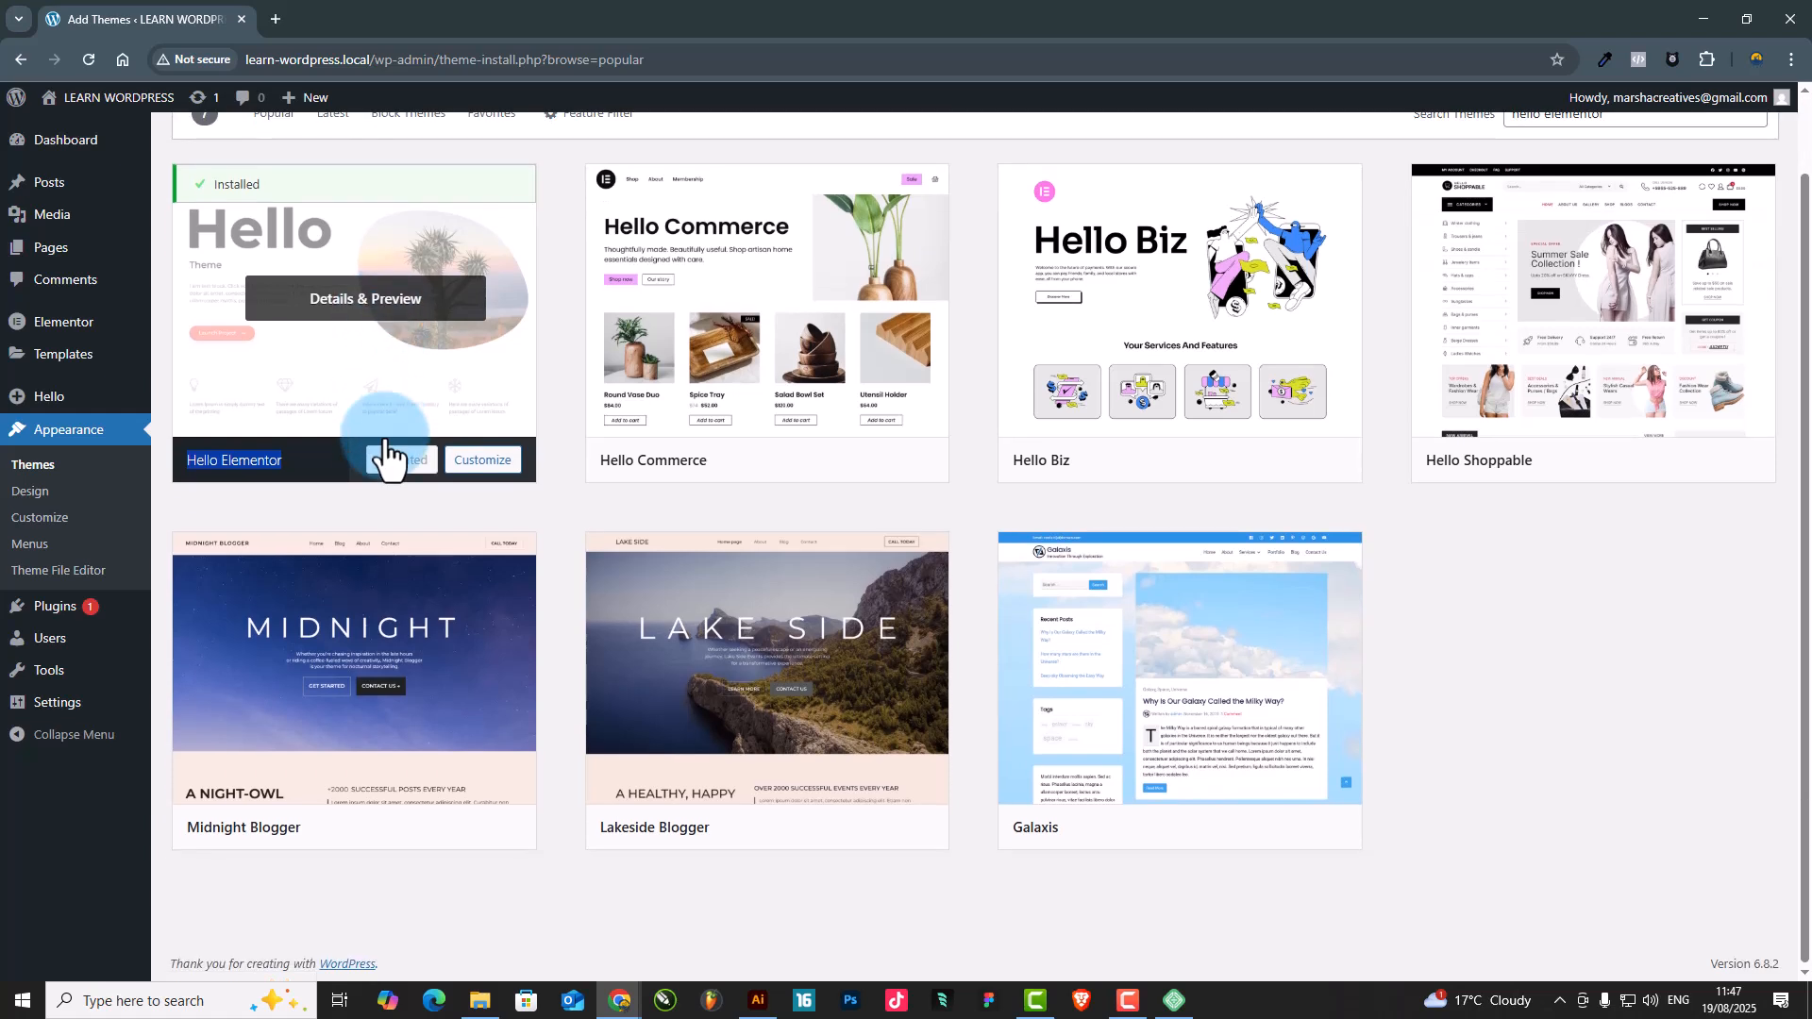
scroll(324, 444, up, 2)
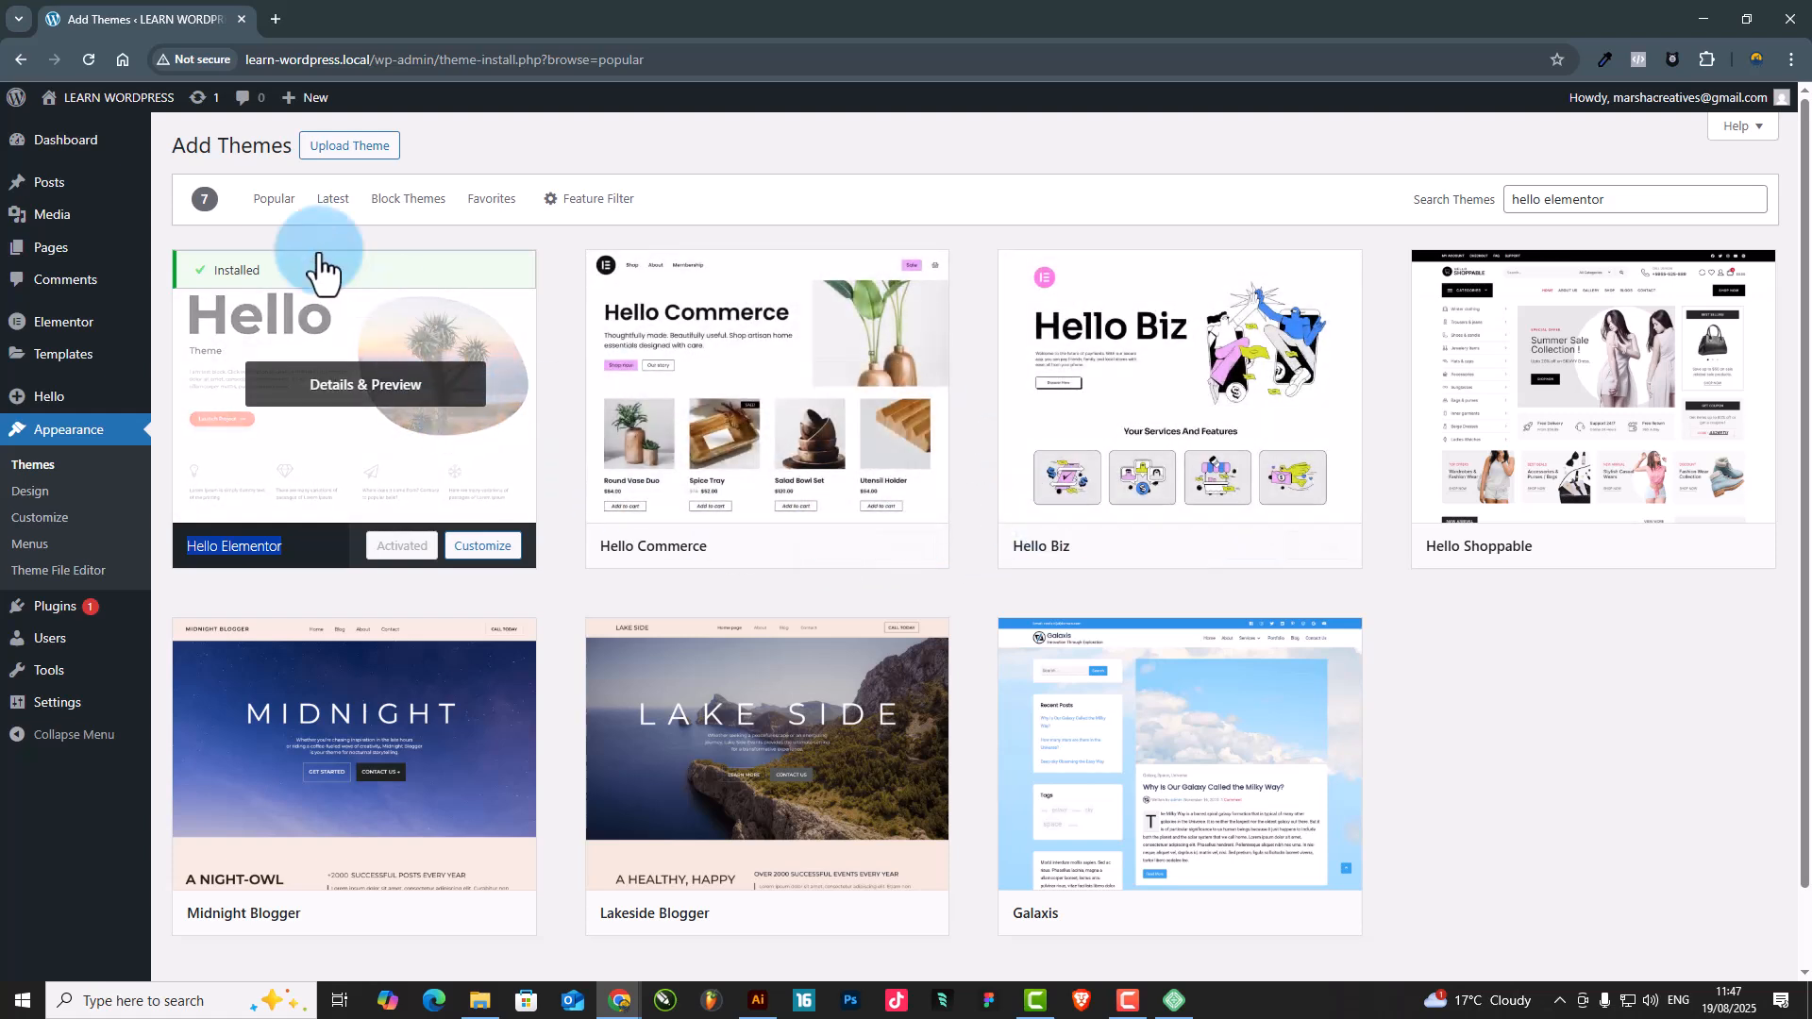
Return to the installed themes and view the details of Twenty Twenty-Five
click(34, 467)
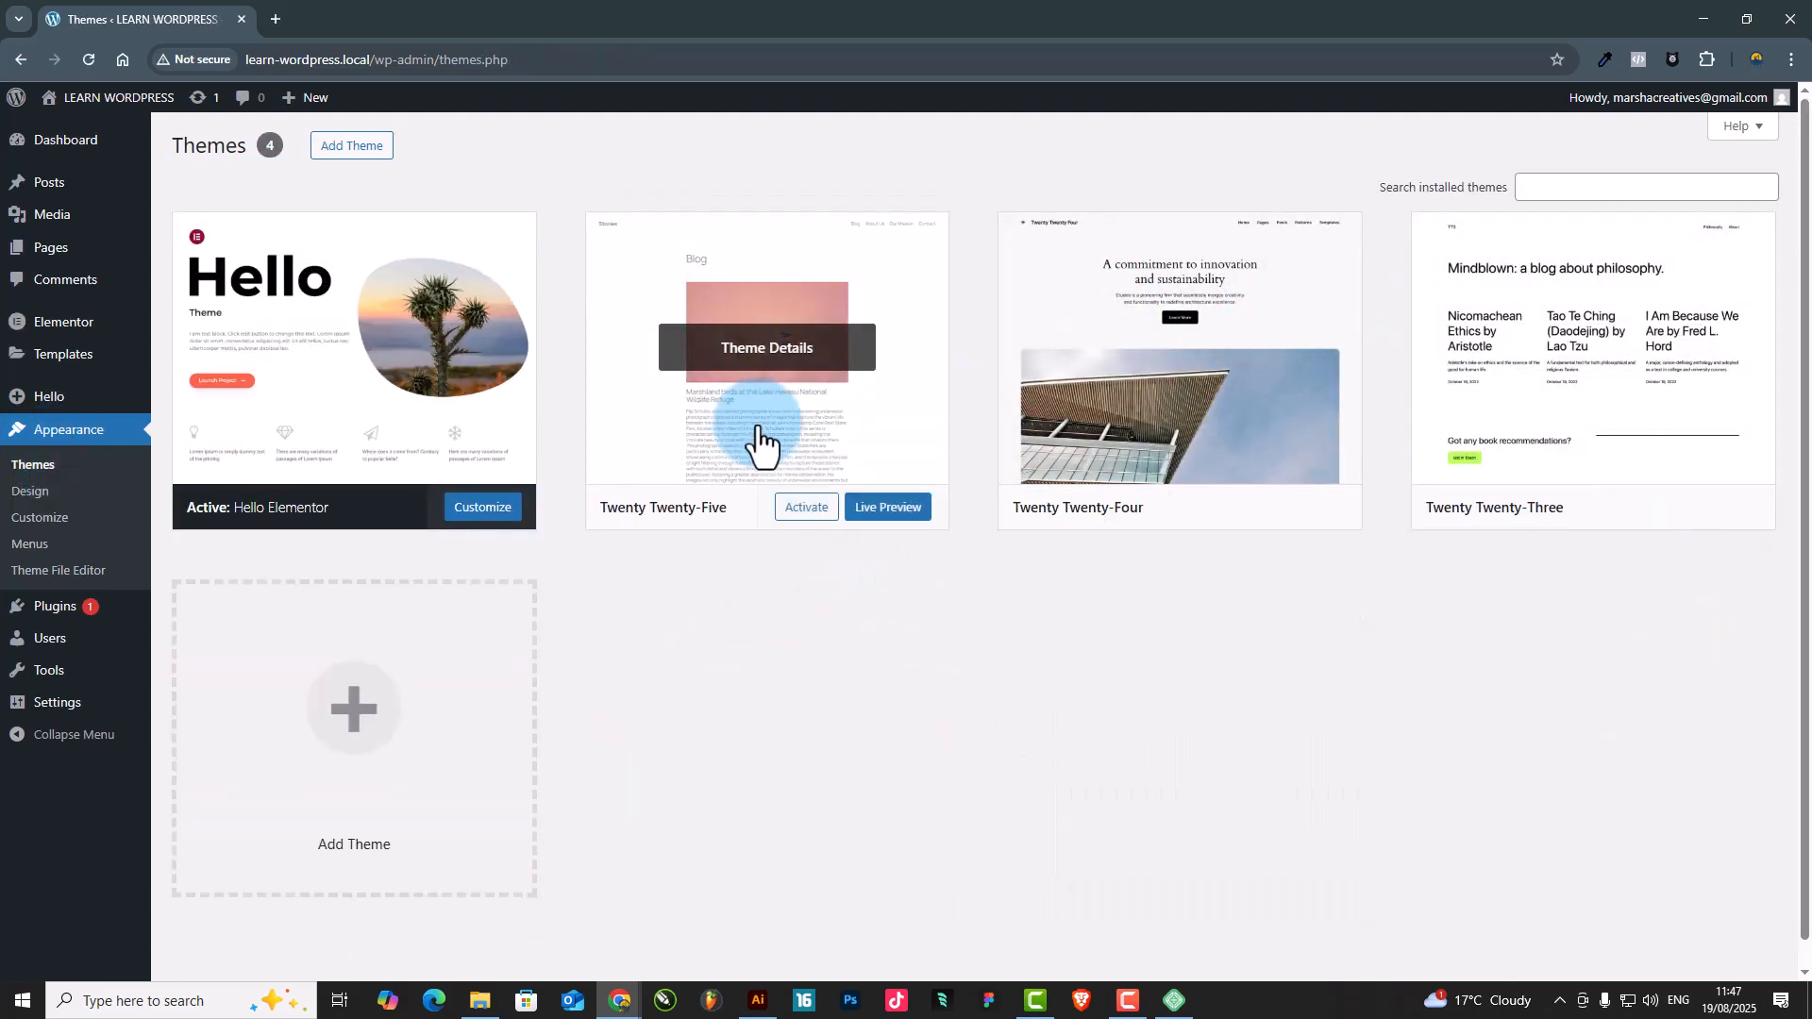
click(801, 445)
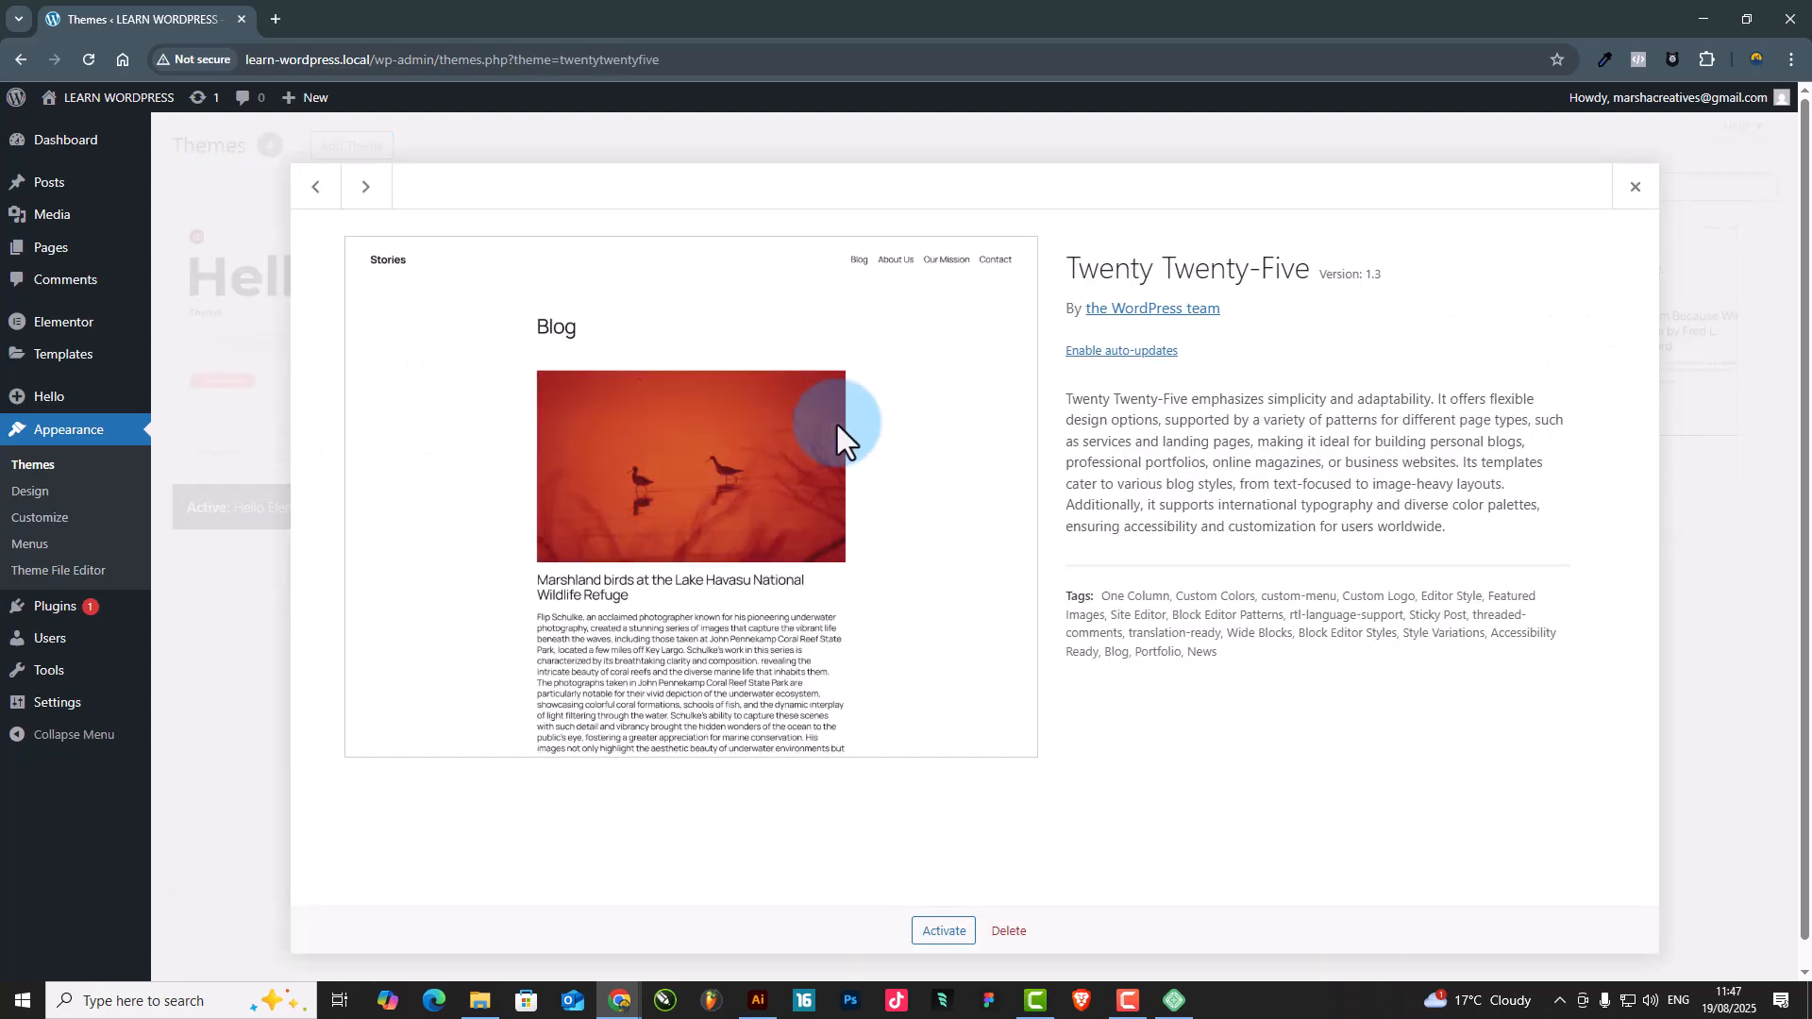
click(1638, 200)
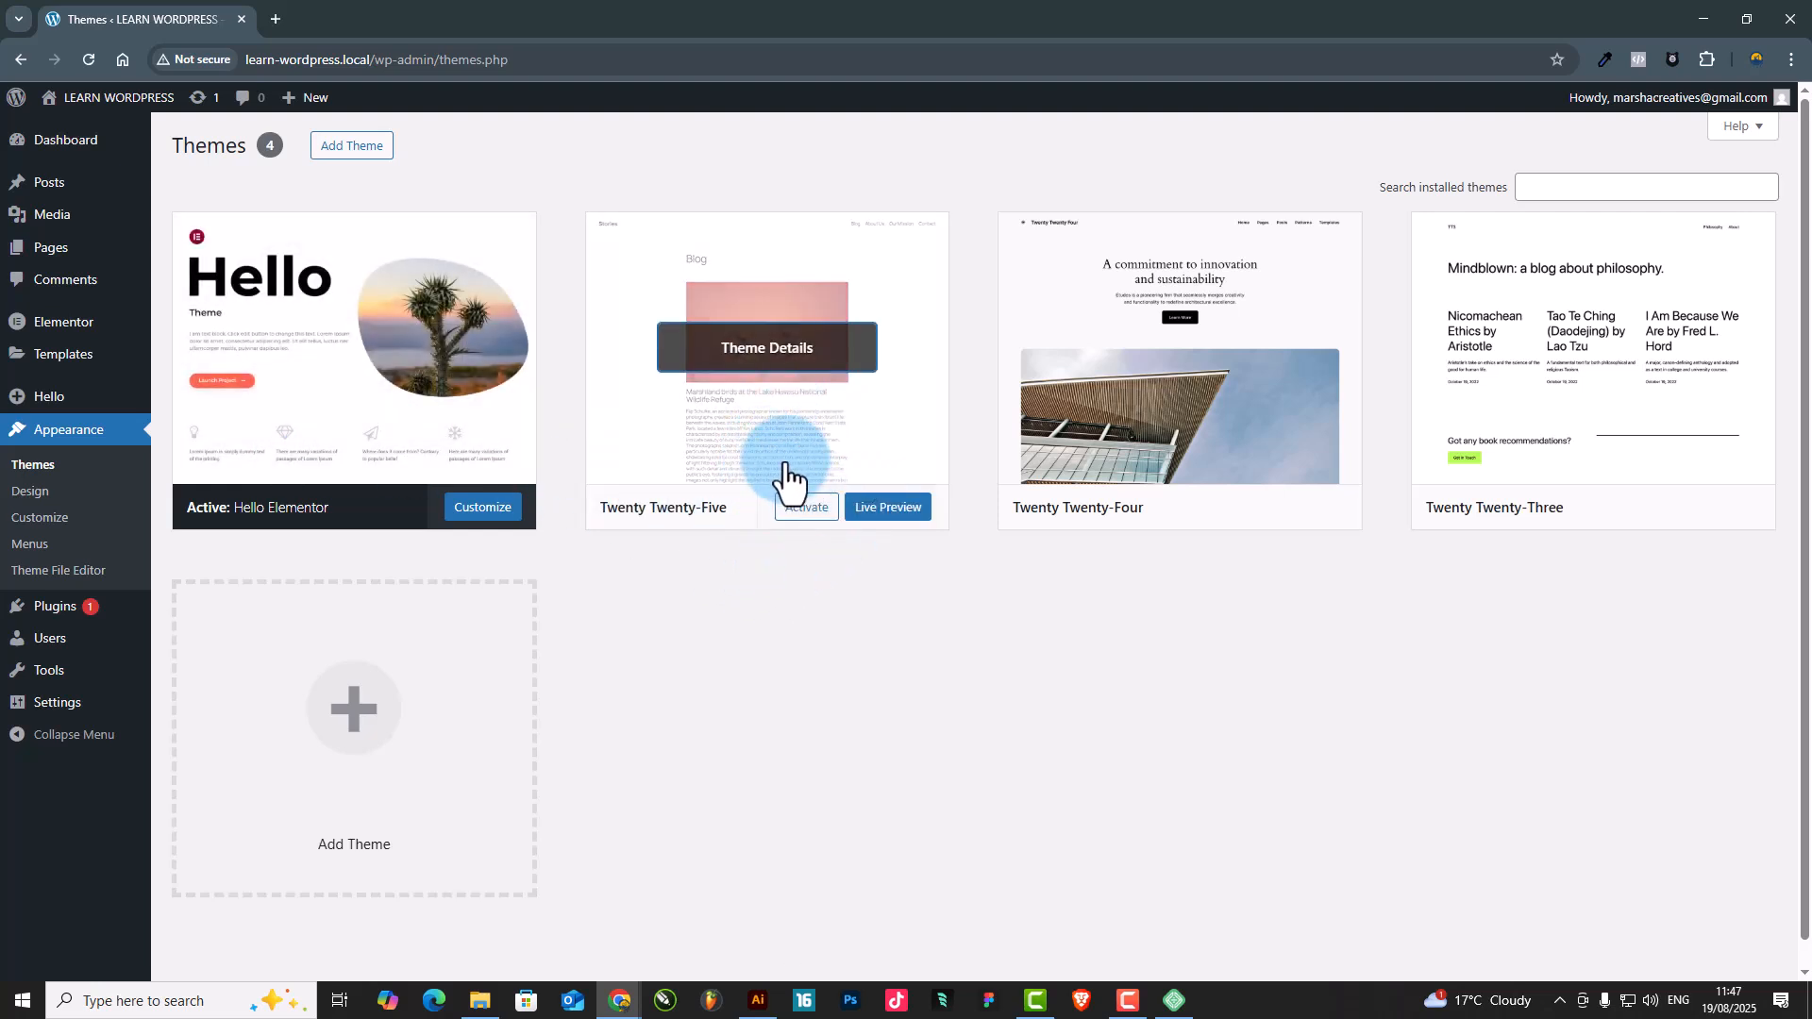
Delete the installed Twenty Twenty-Four theme
click(1059, 457)
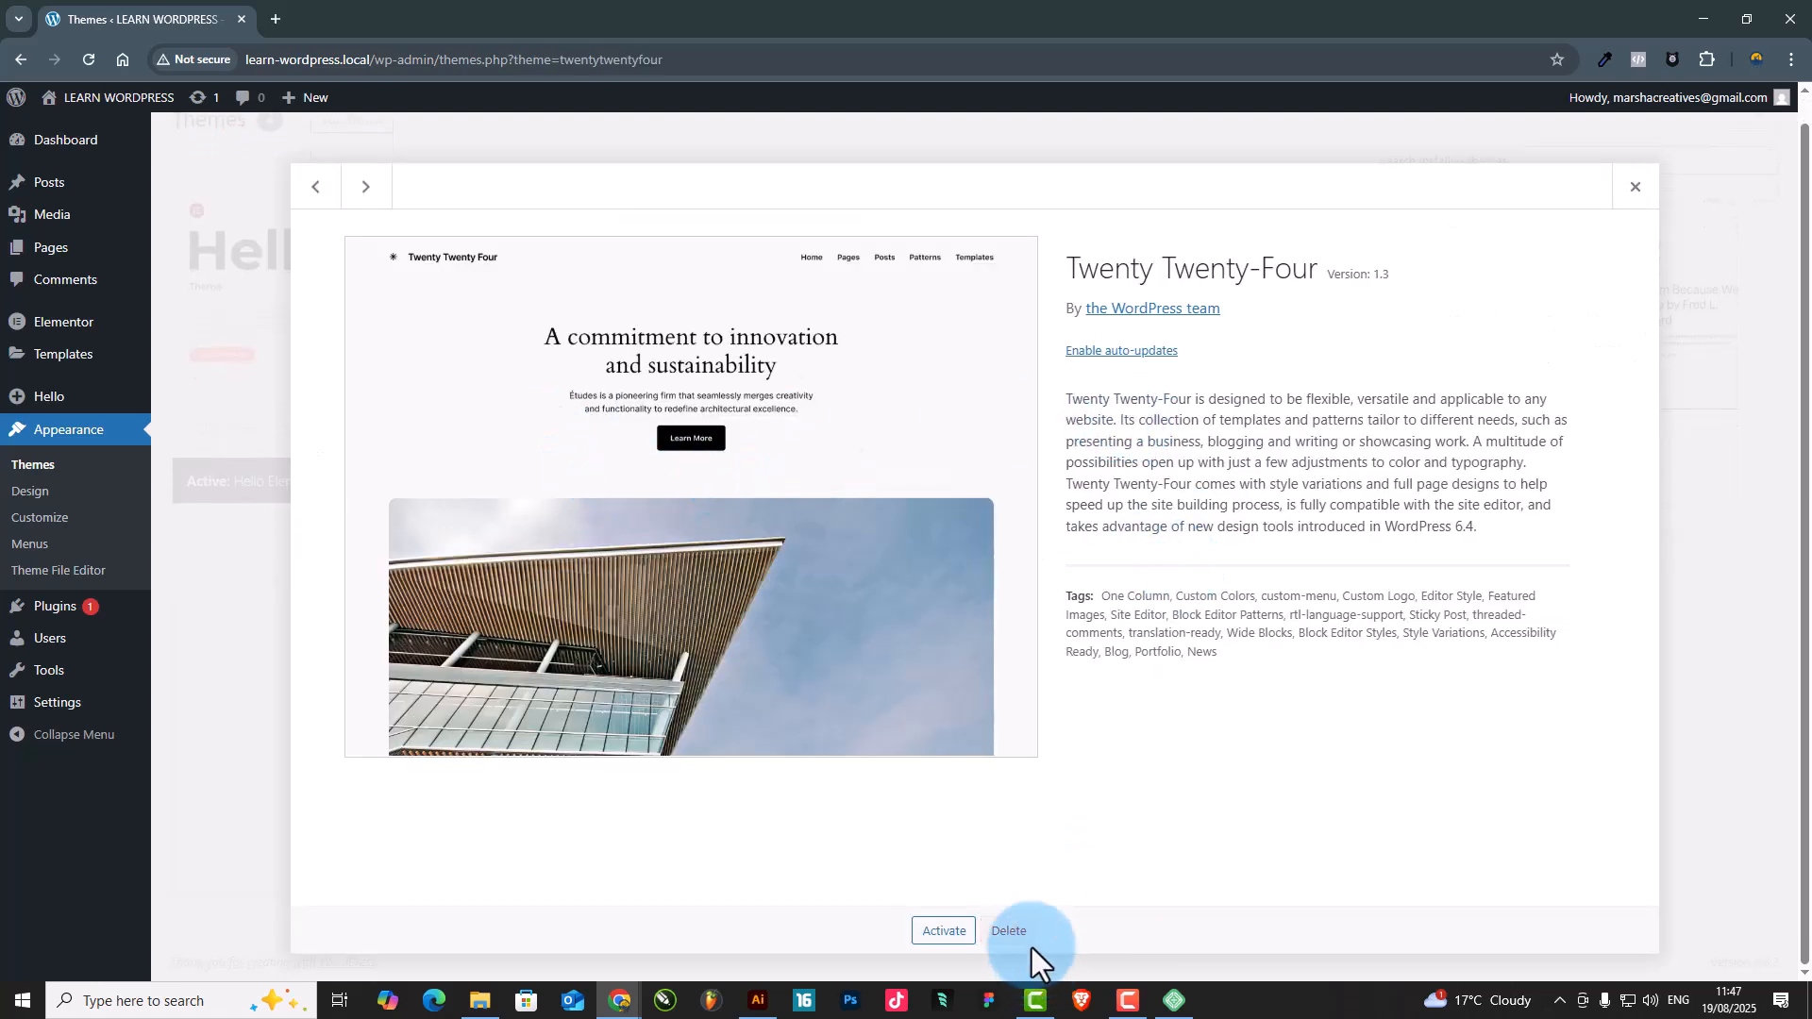
click(1012, 932)
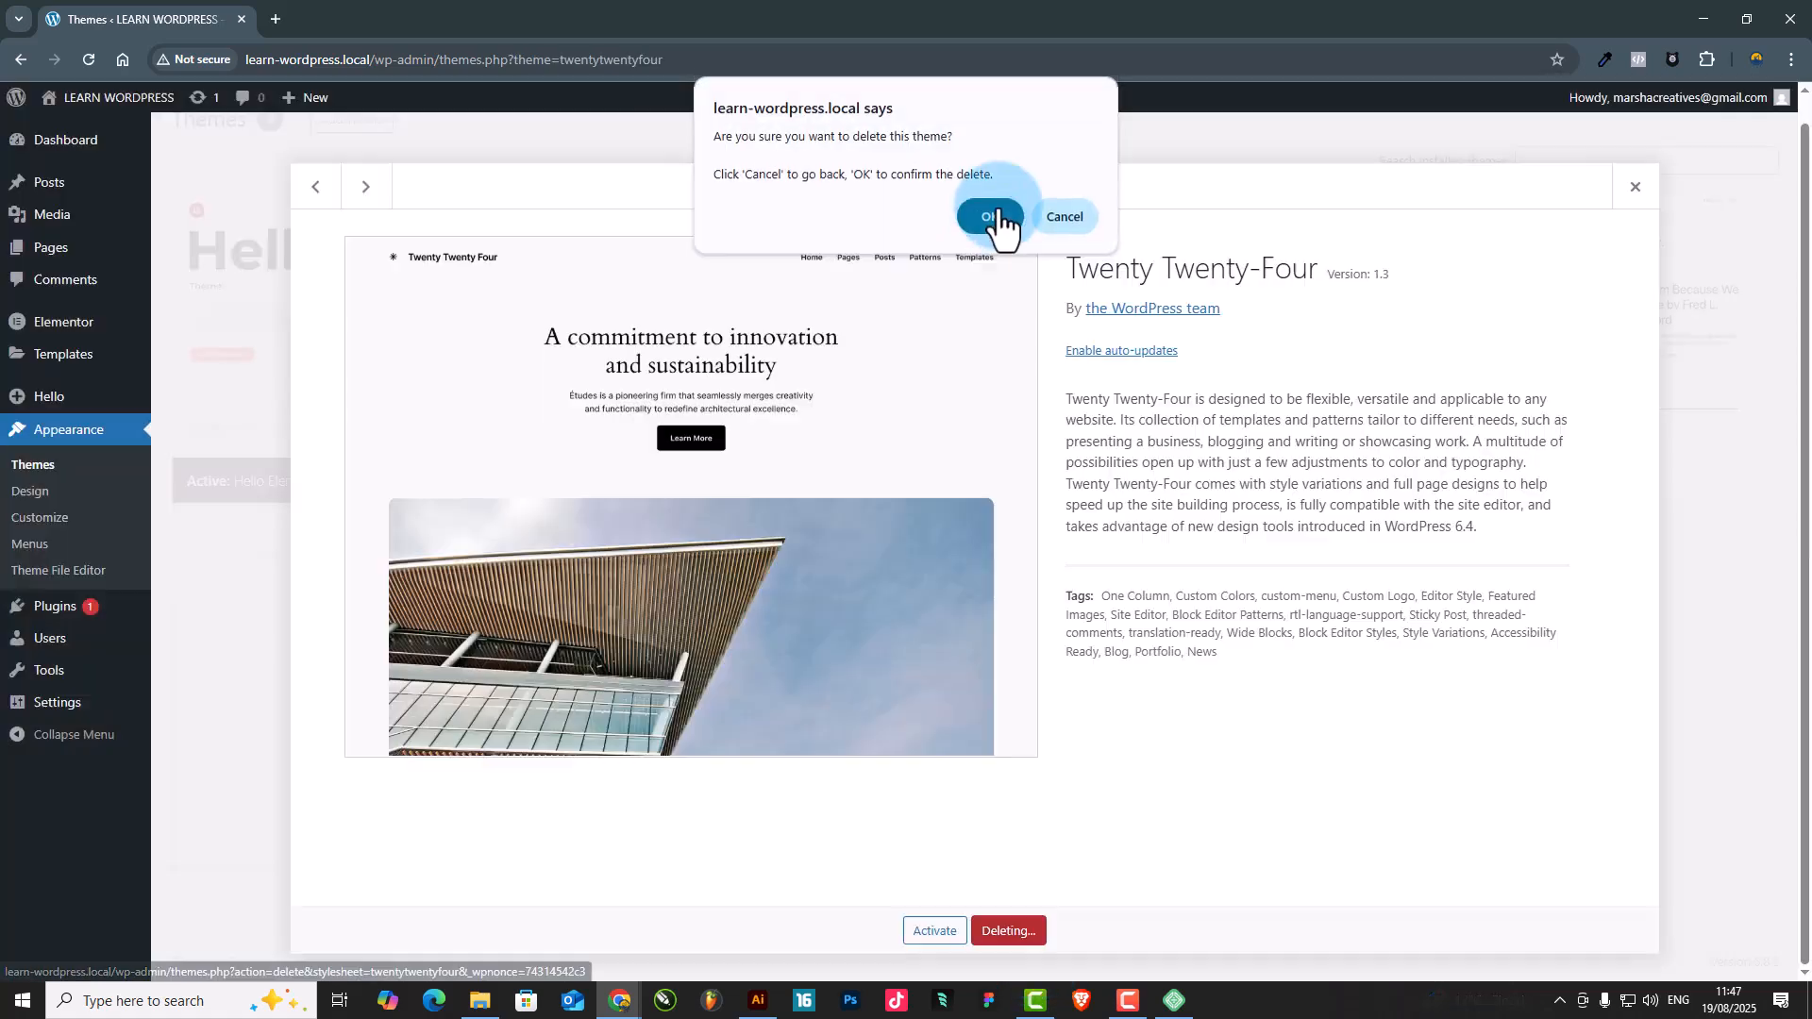
click(992, 219)
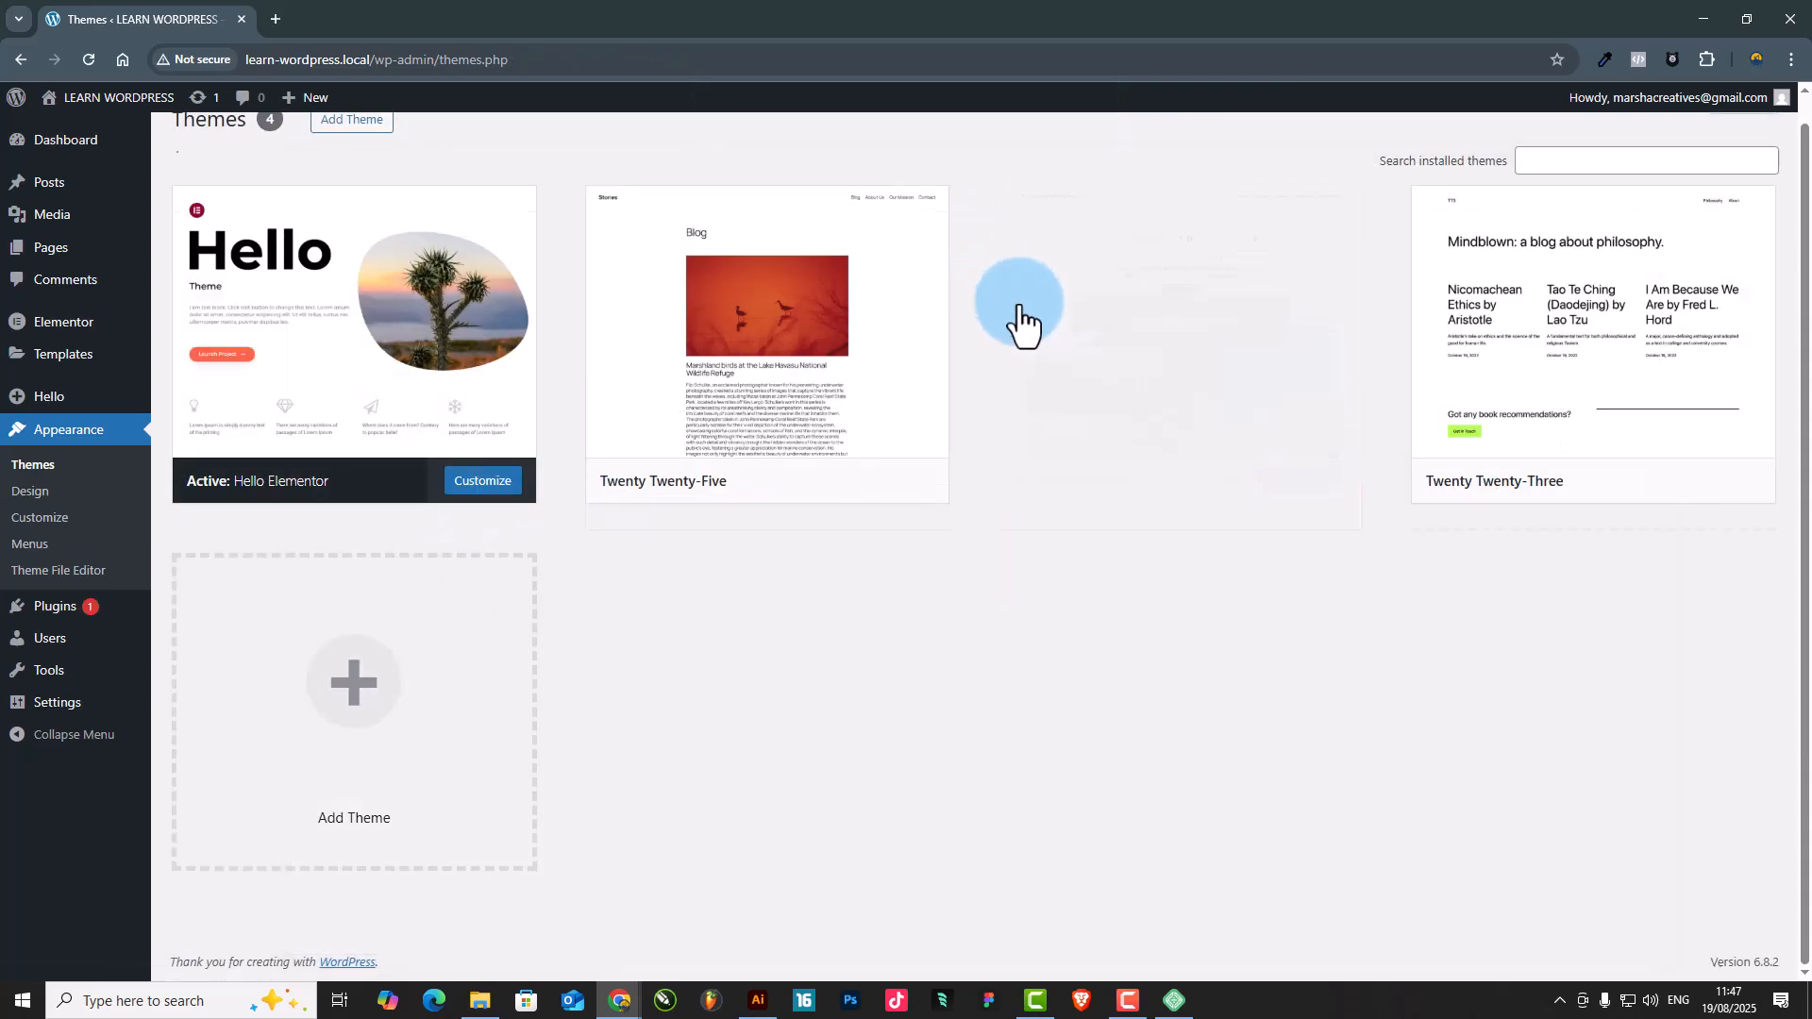
Delete the installed Twenty Twenty-Three theme
click(1226, 439)
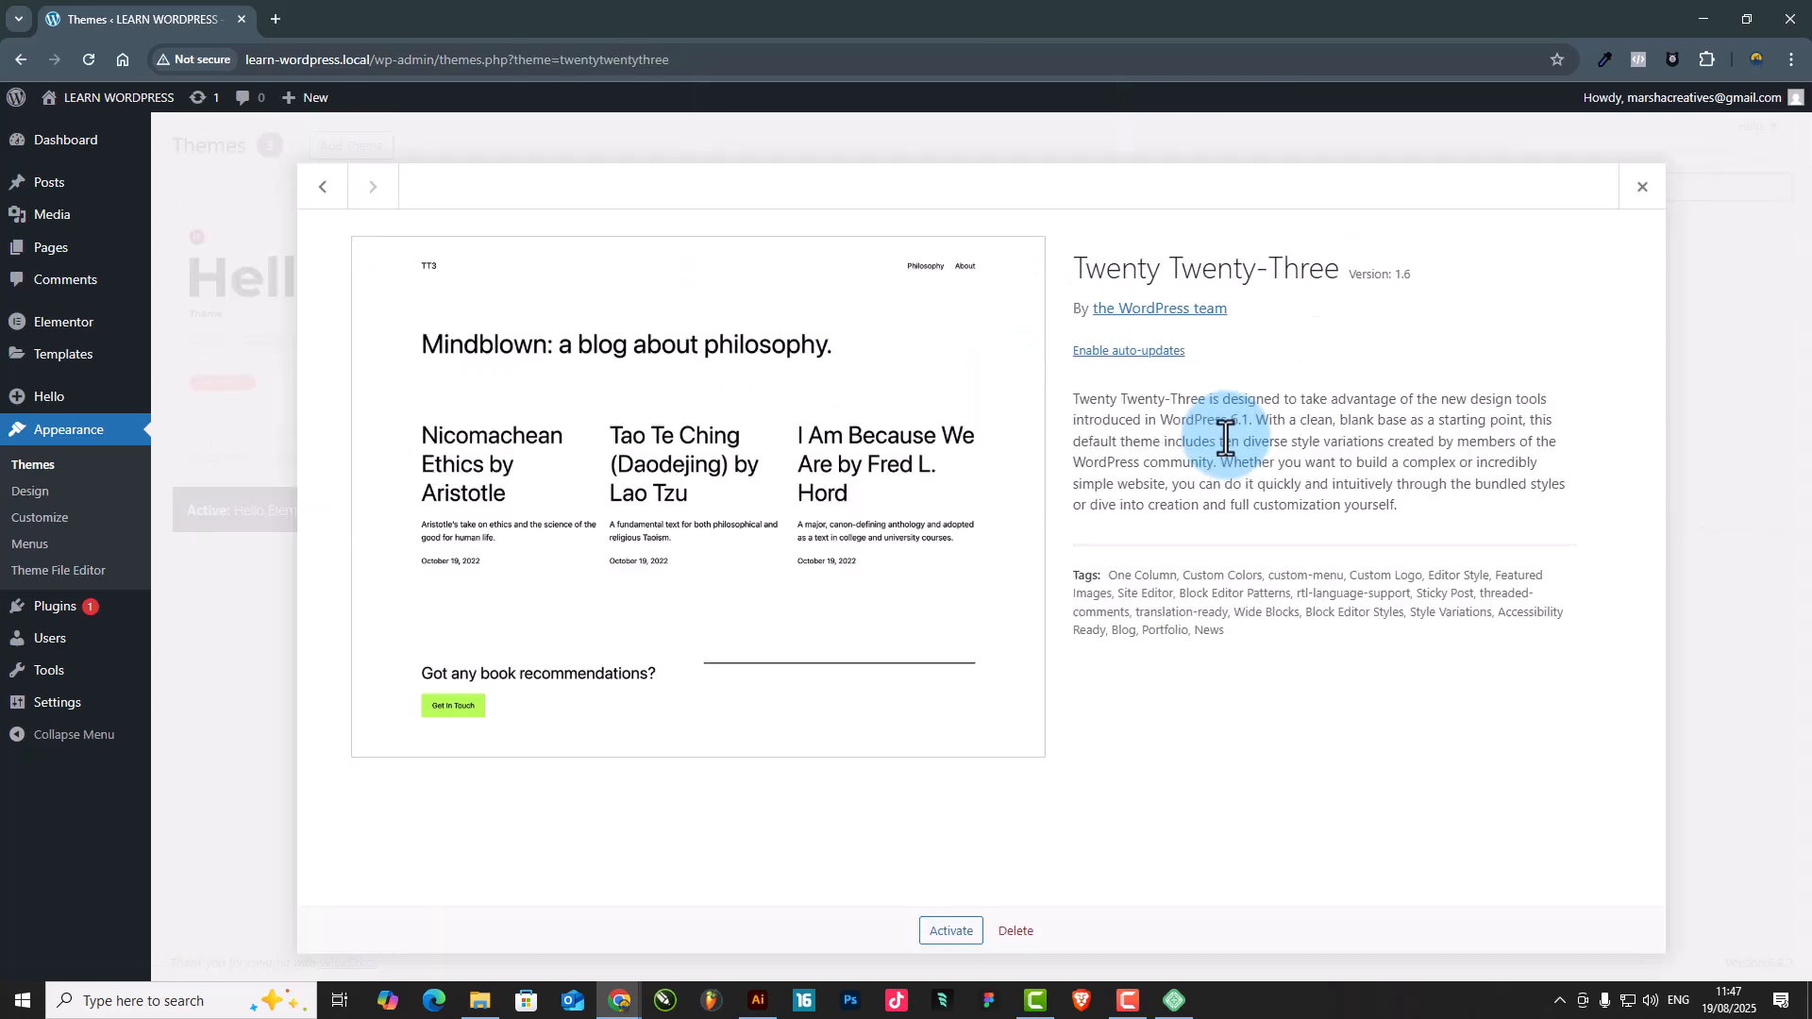
click(1015, 930)
click(999, 217)
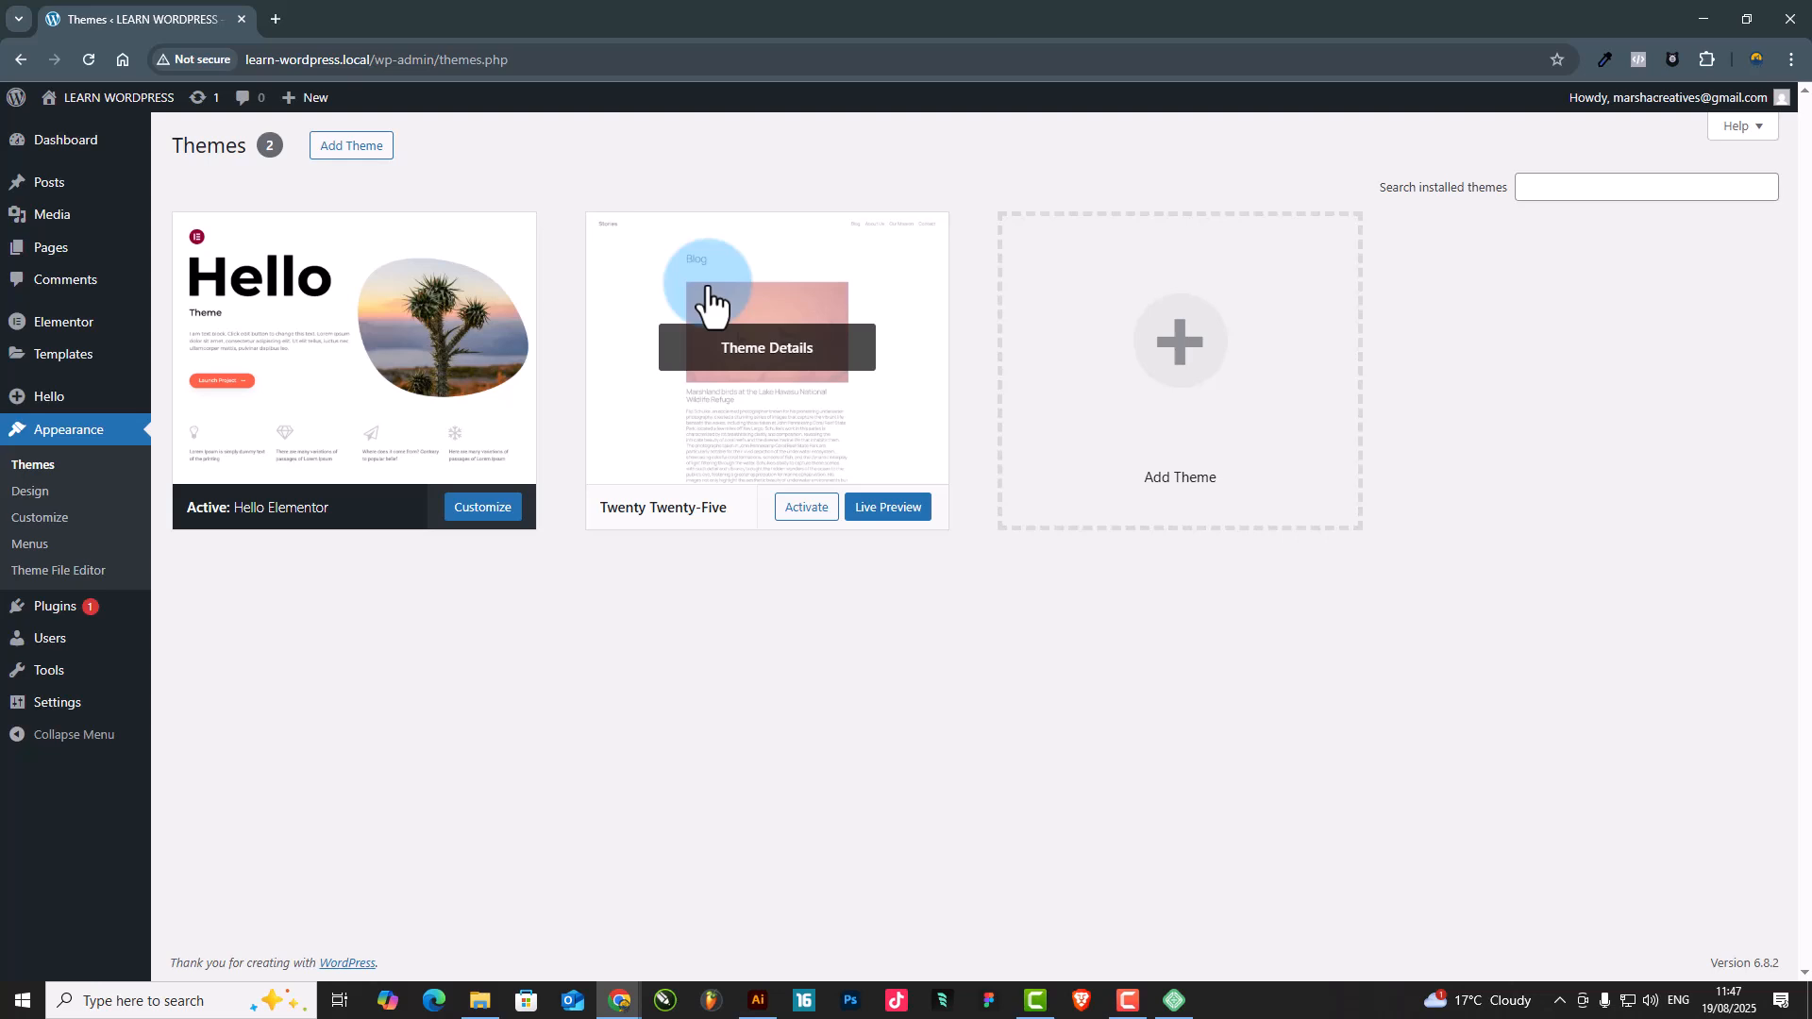
Open the site's list of installed plugins
mouse_move(33, 646)
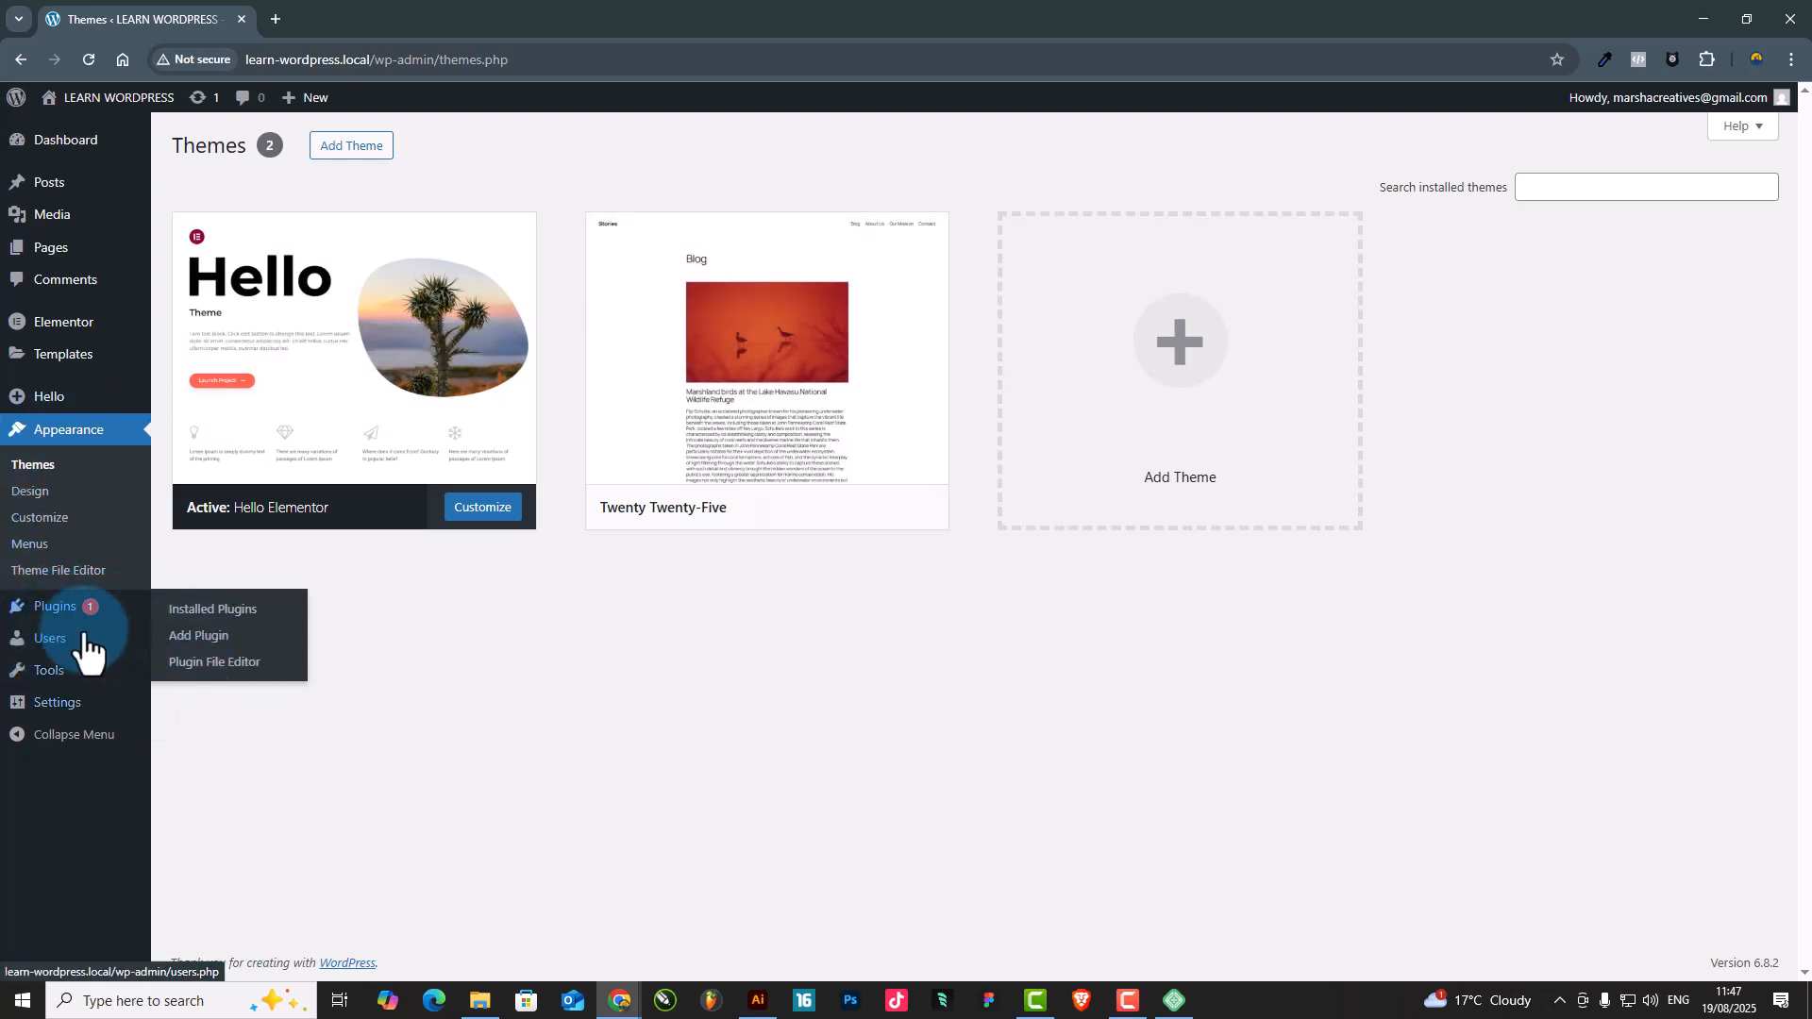
click(28, 612)
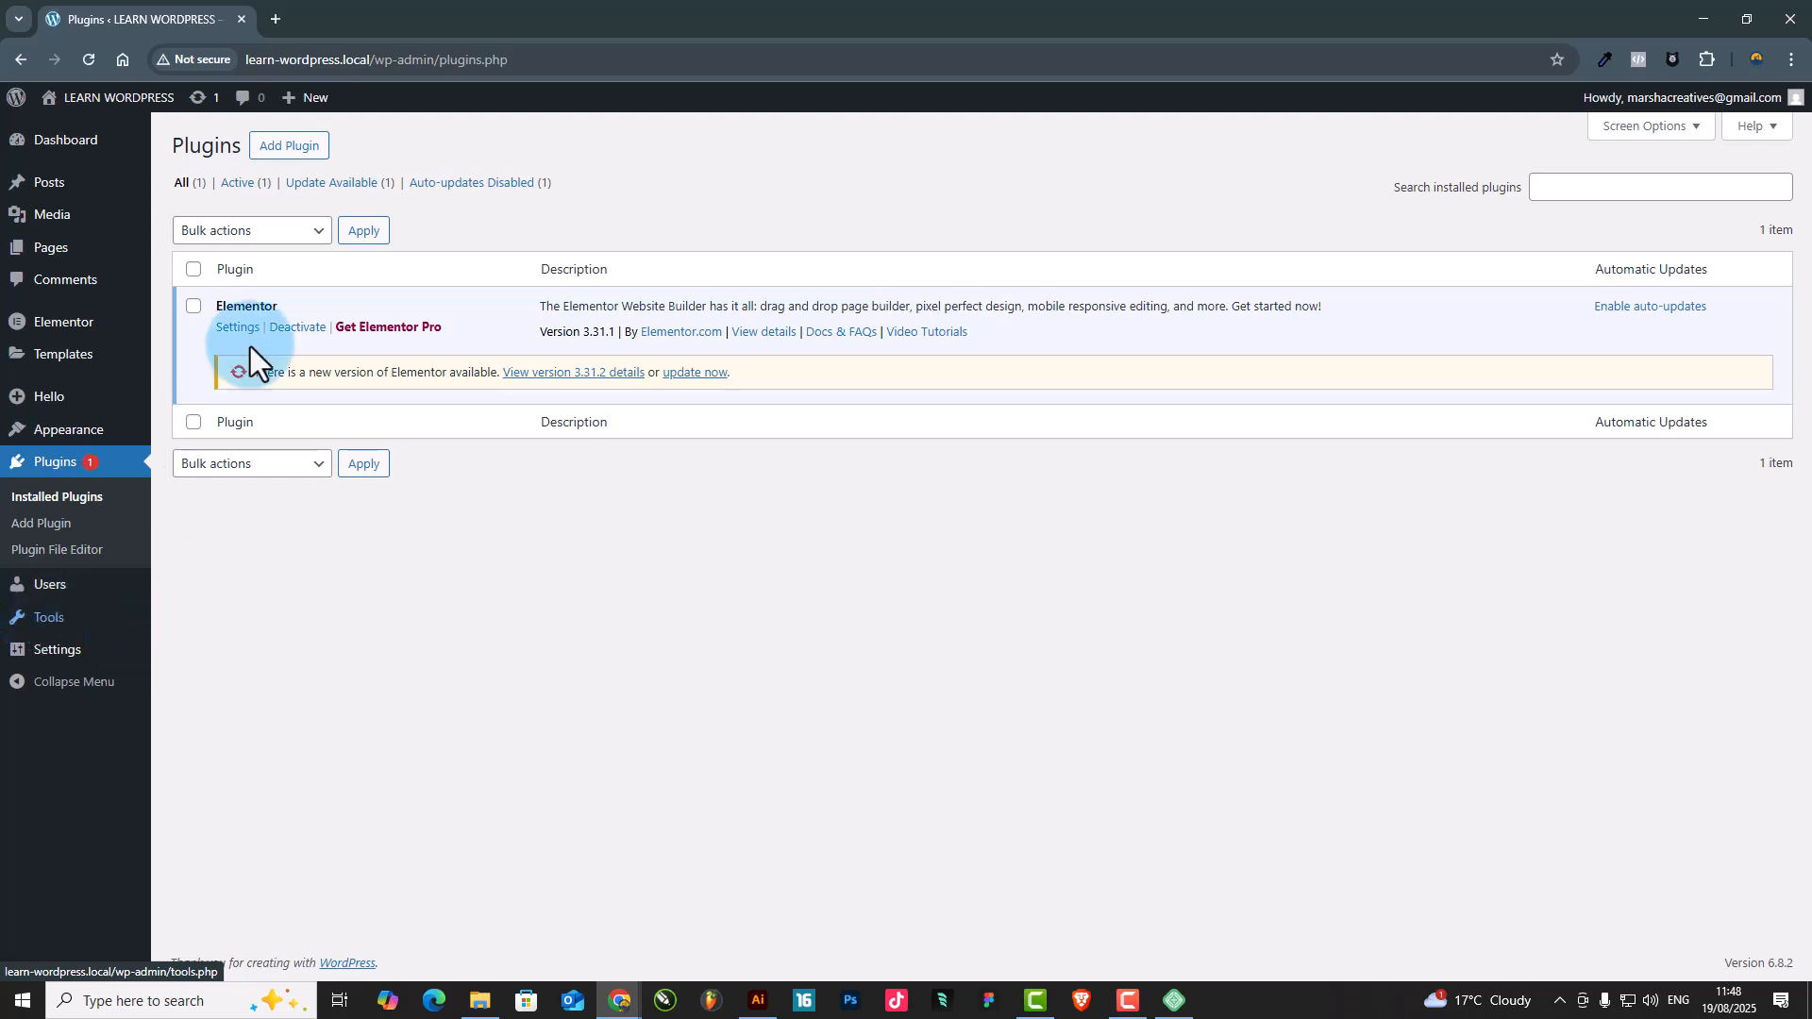
Search the web in a new browser tab for what WordPress plugins are and read the explanations in the results
click(275, 20)
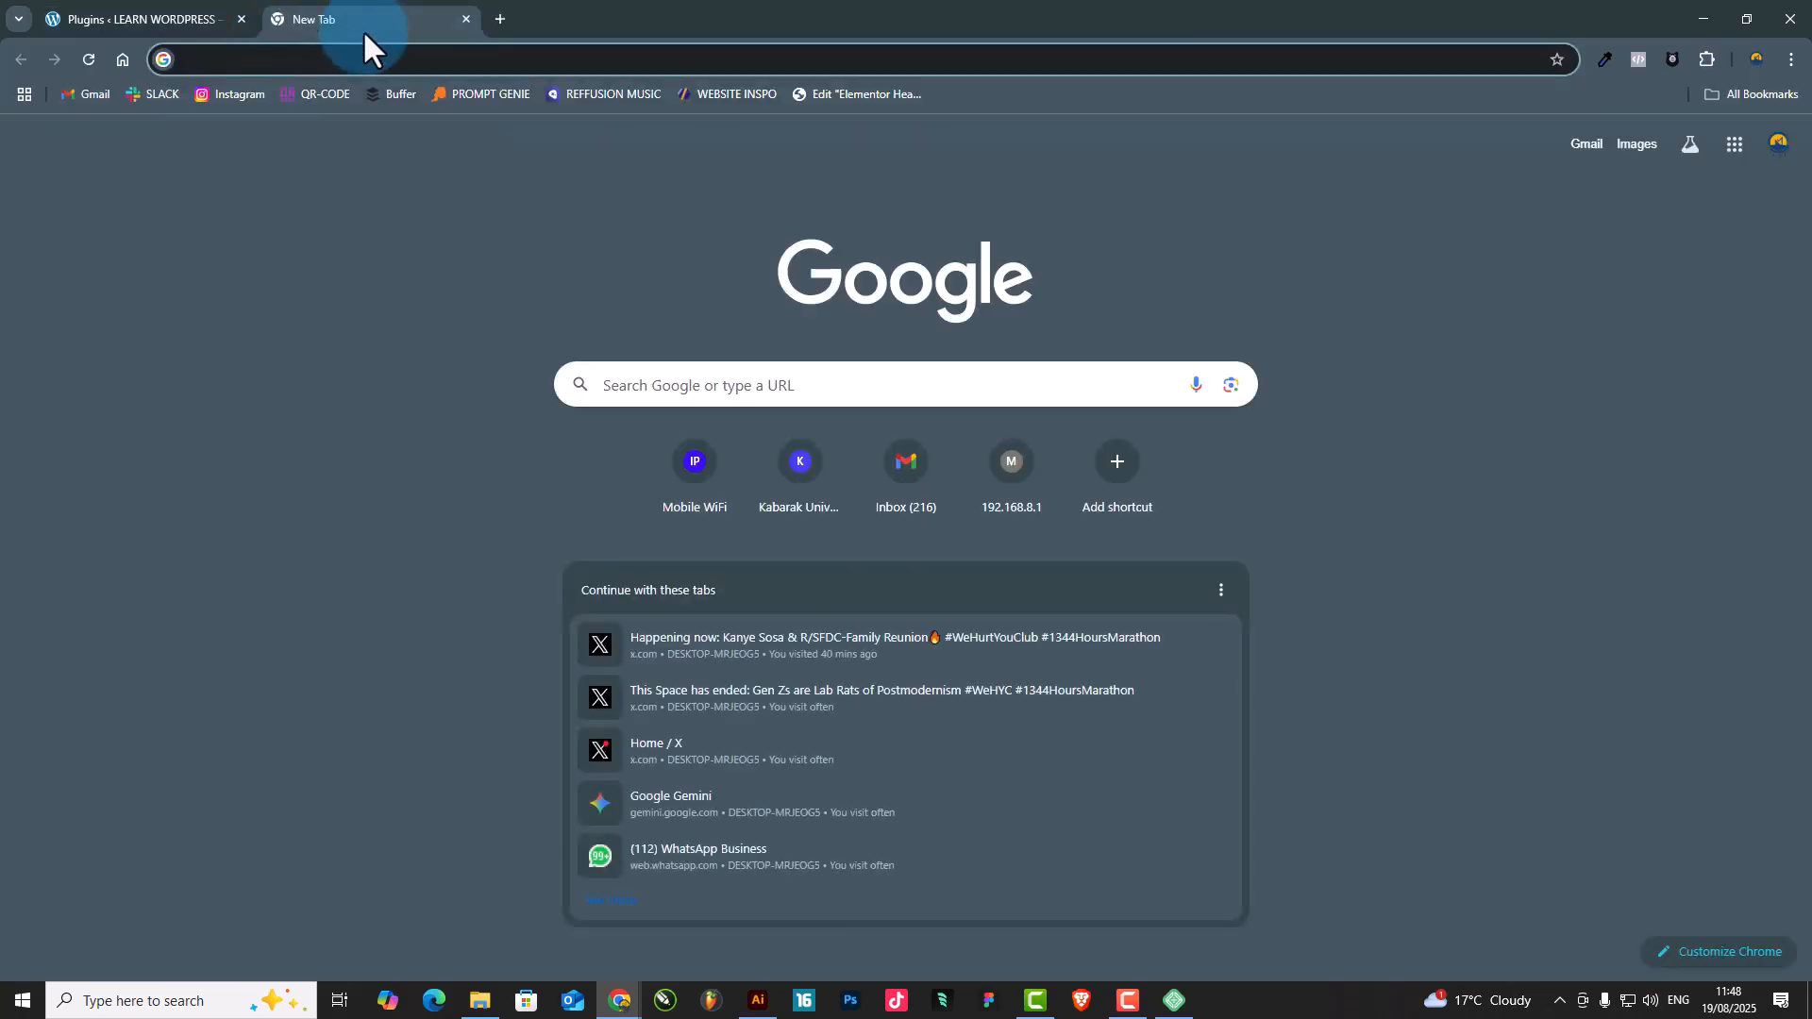
text(what are )
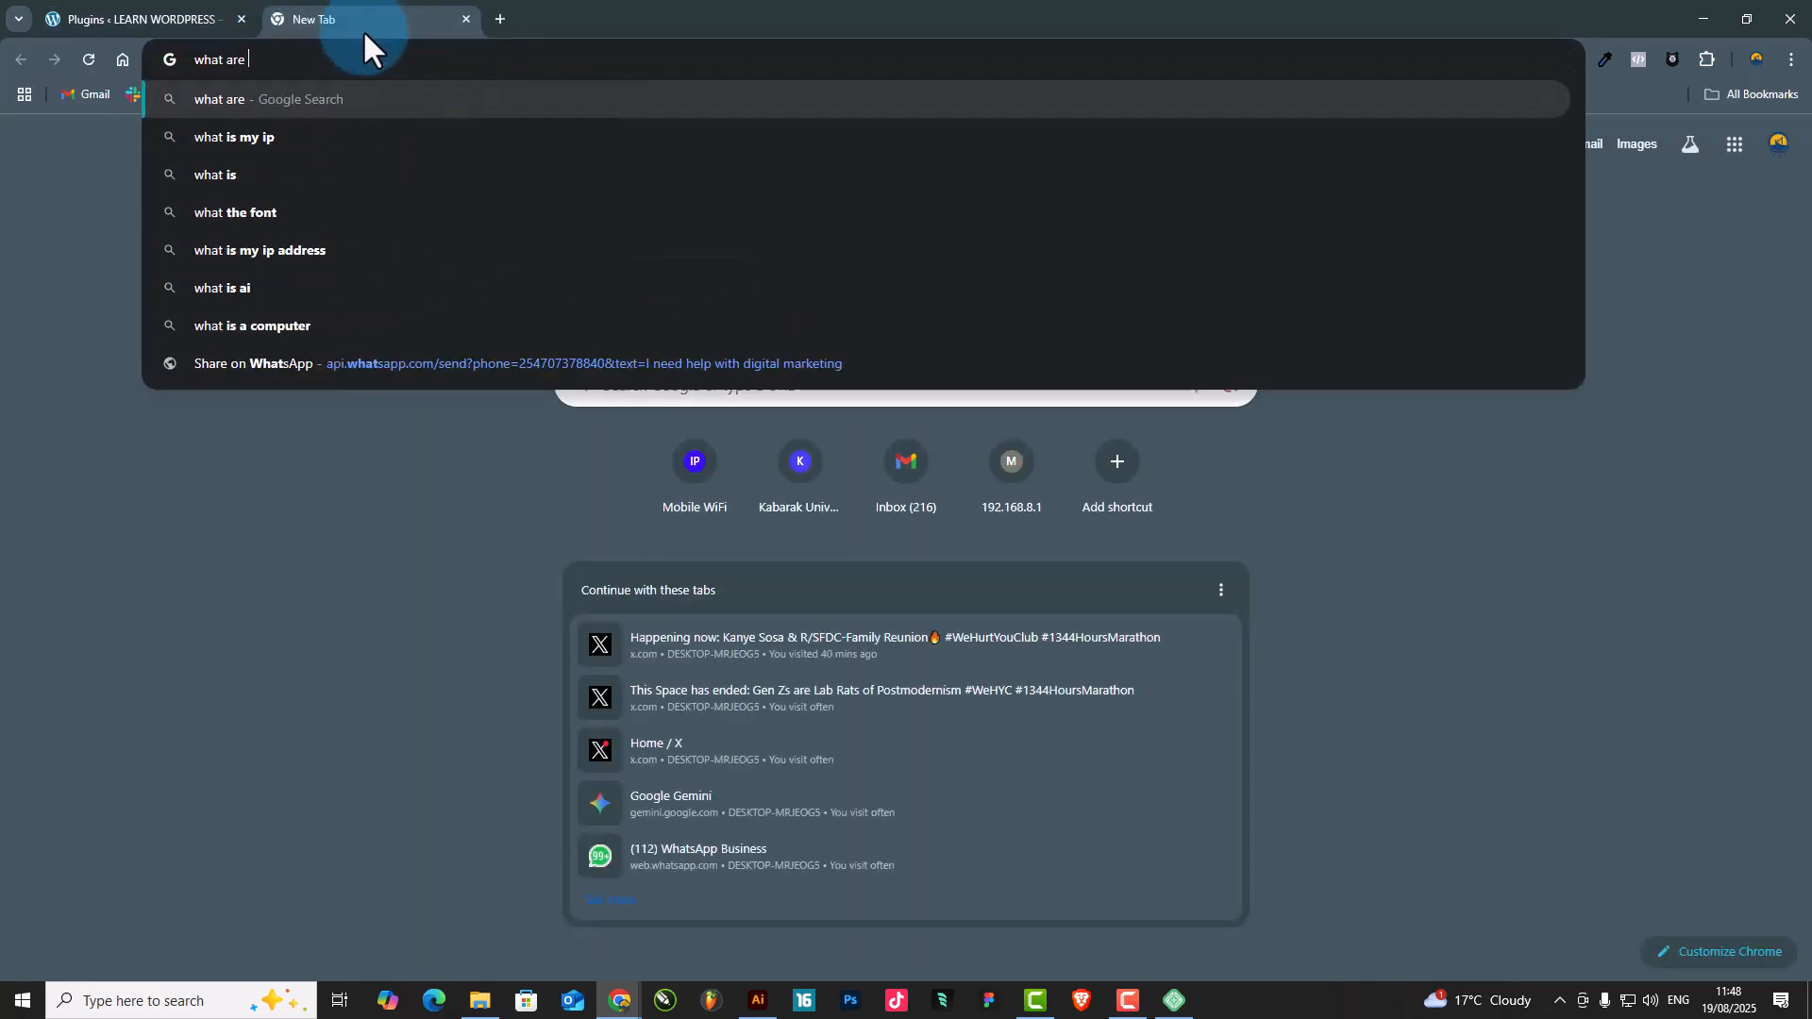
text(wordpress)
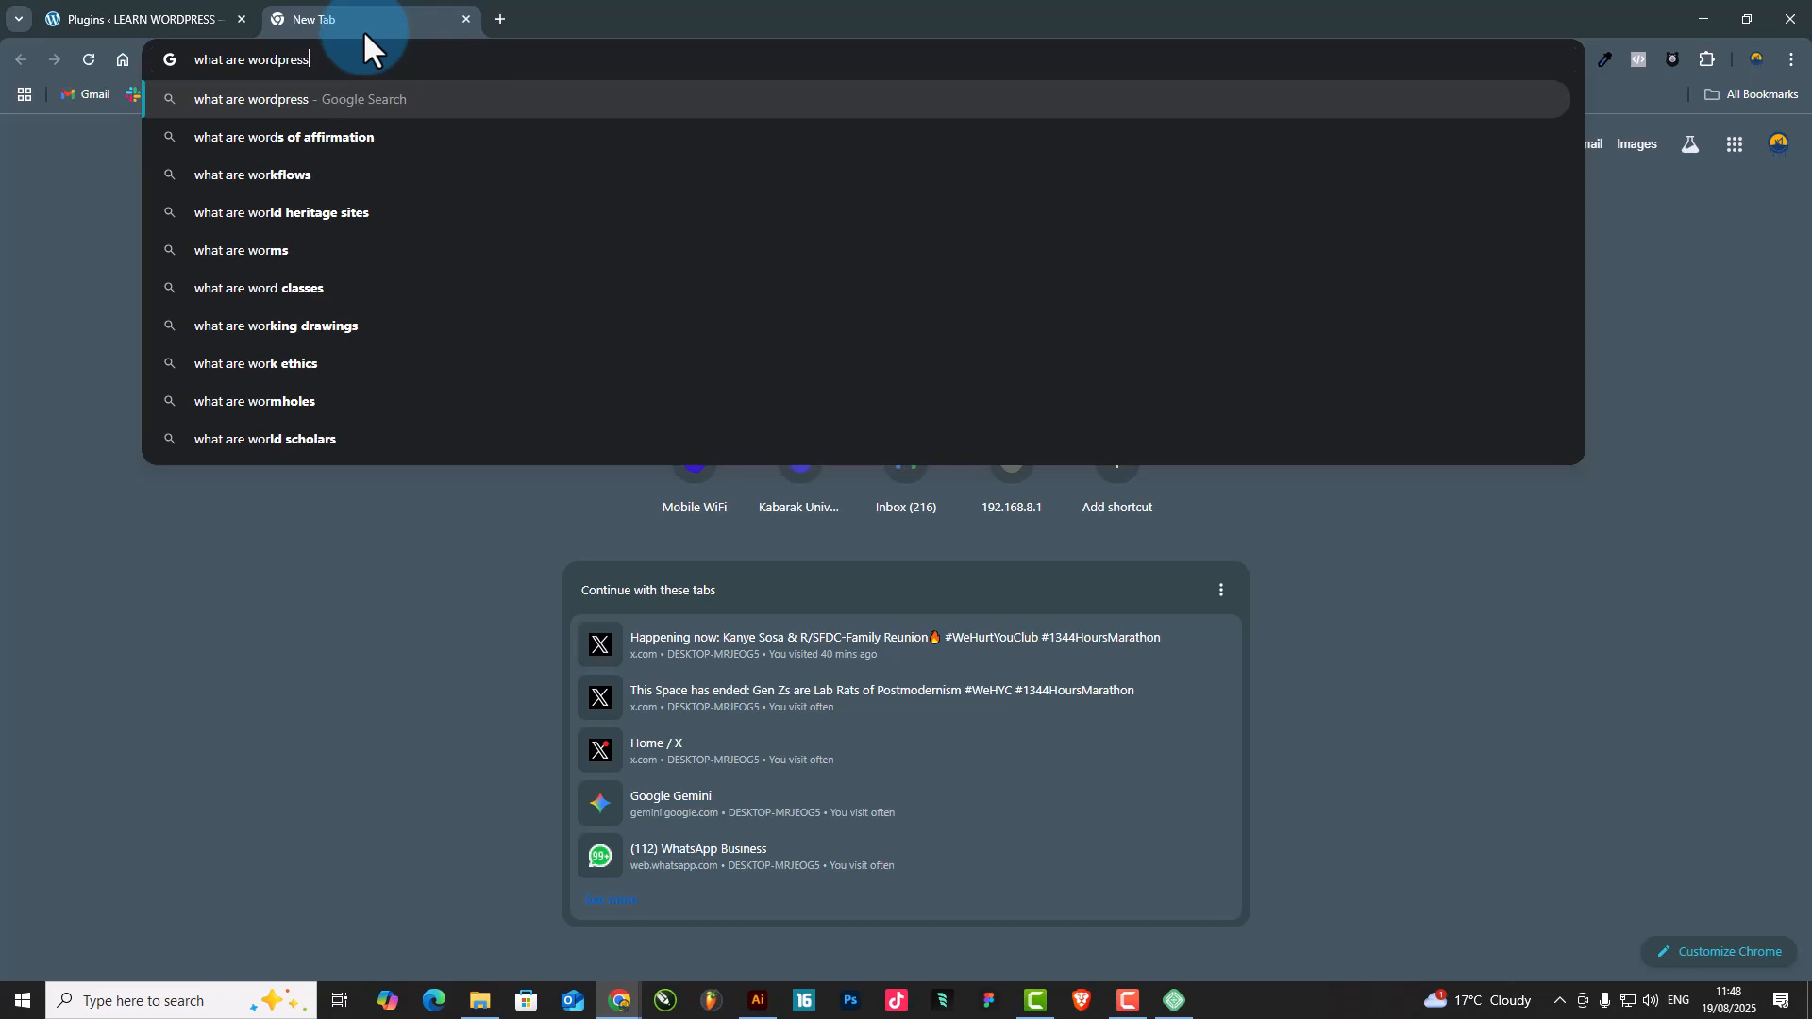
text( plugind)
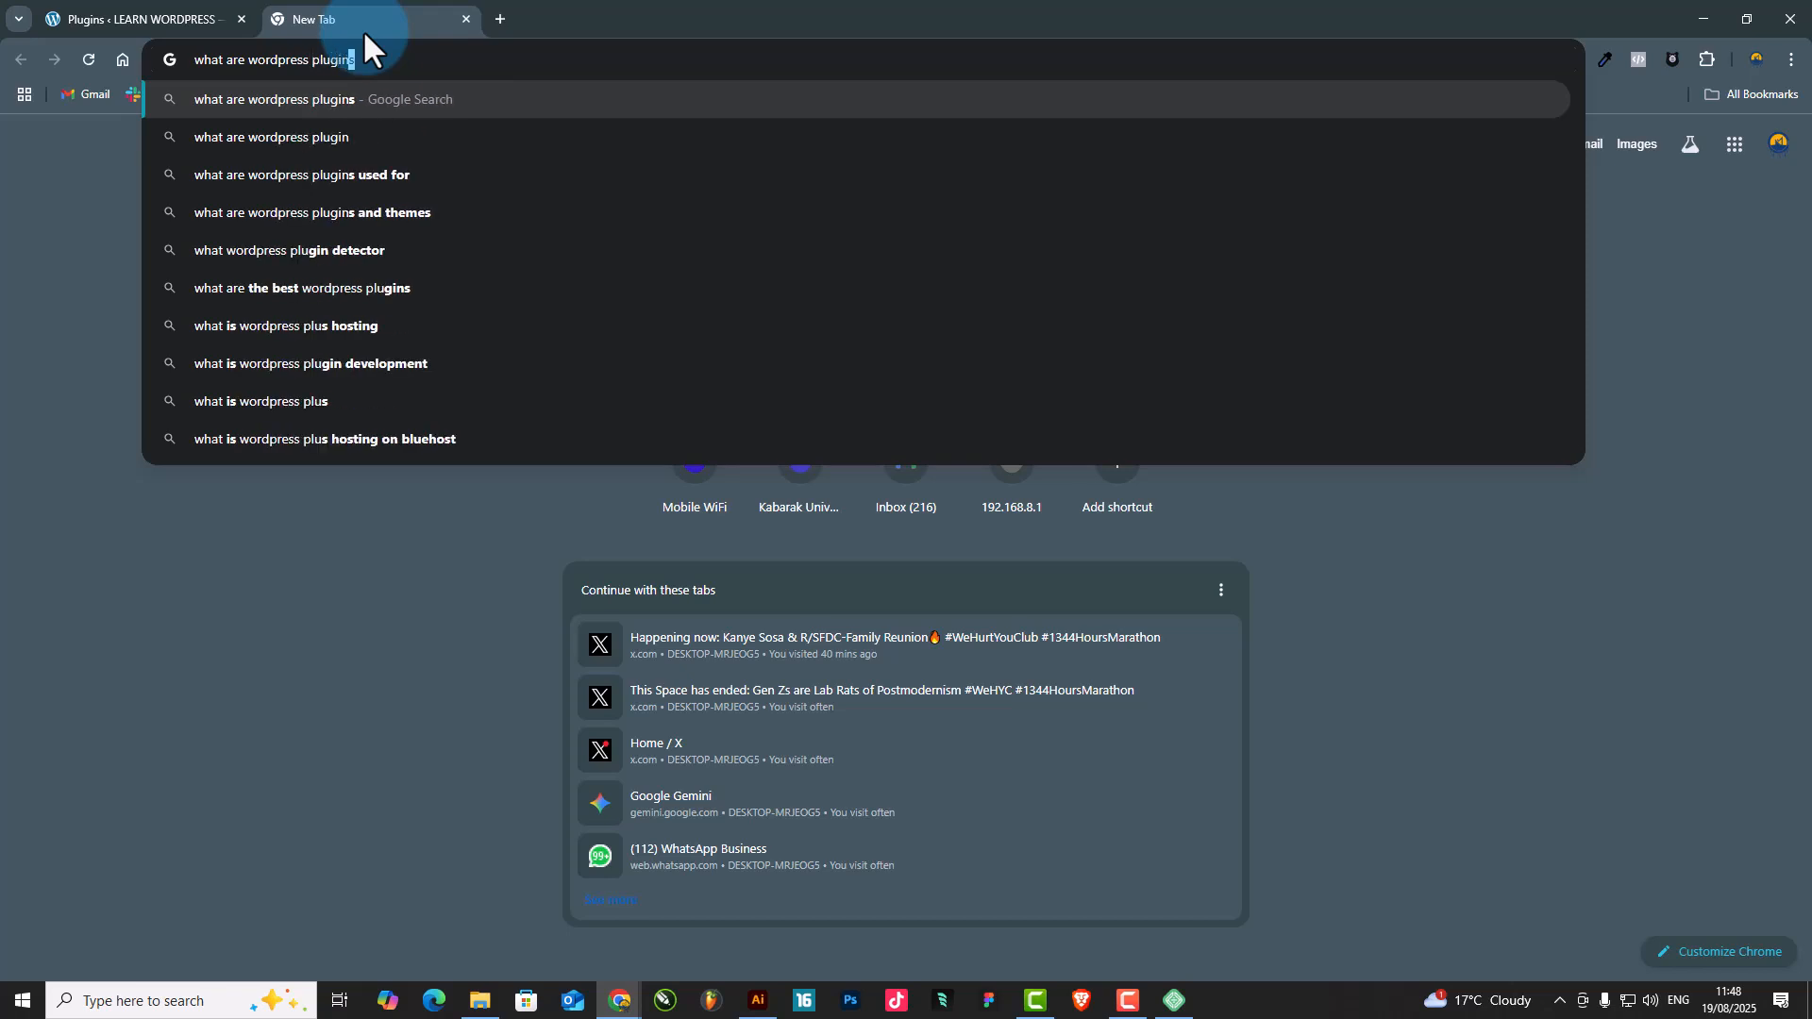
key(Return)
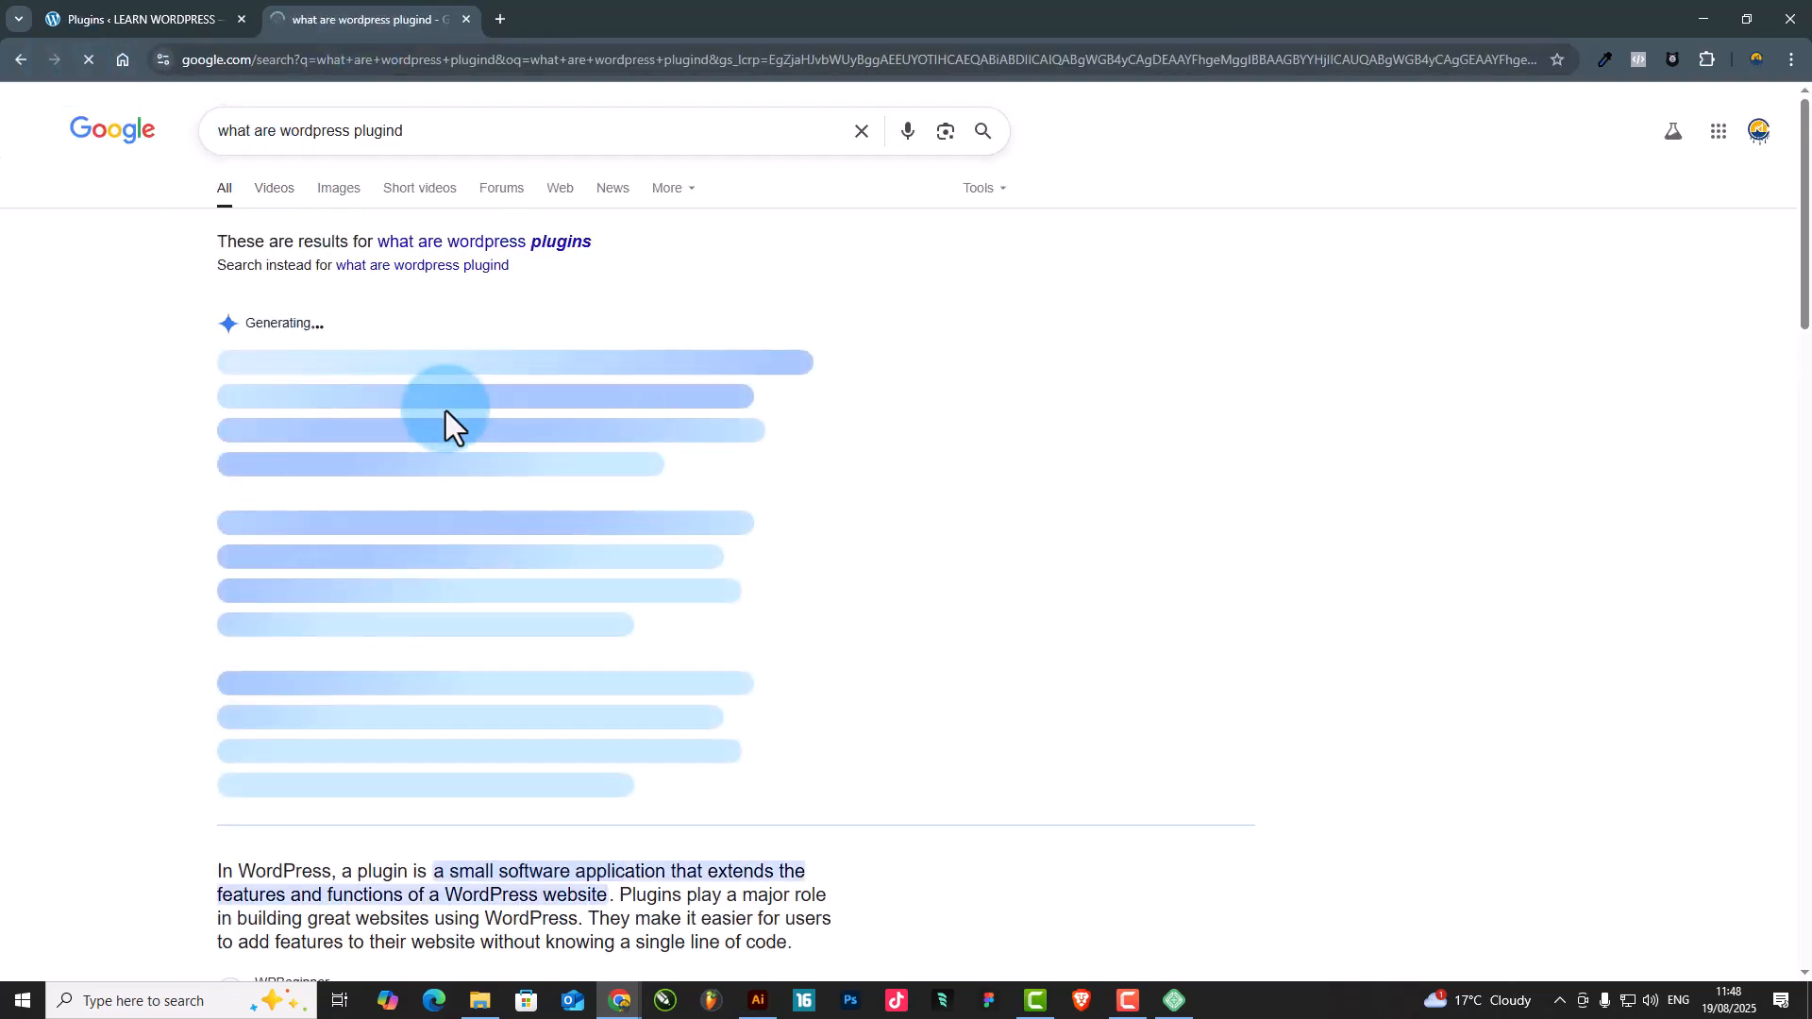
scroll(518, 388, down, 3)
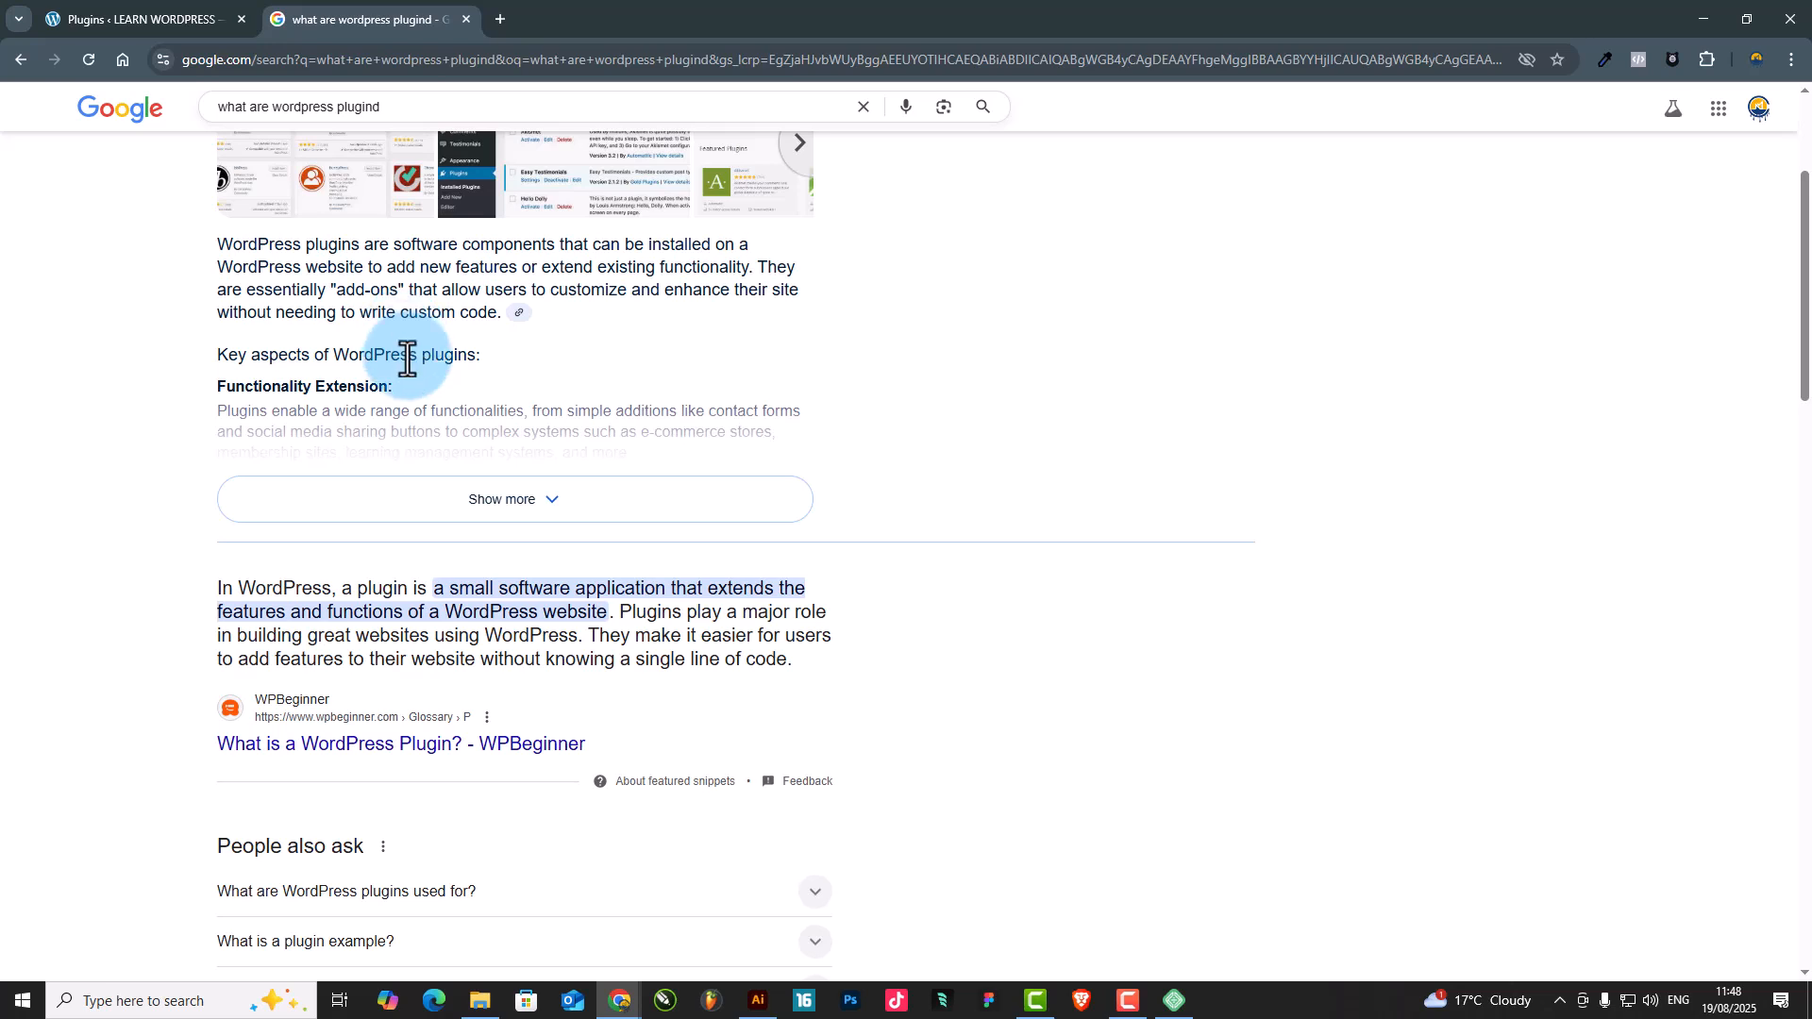
scroll(391, 406, down, 1)
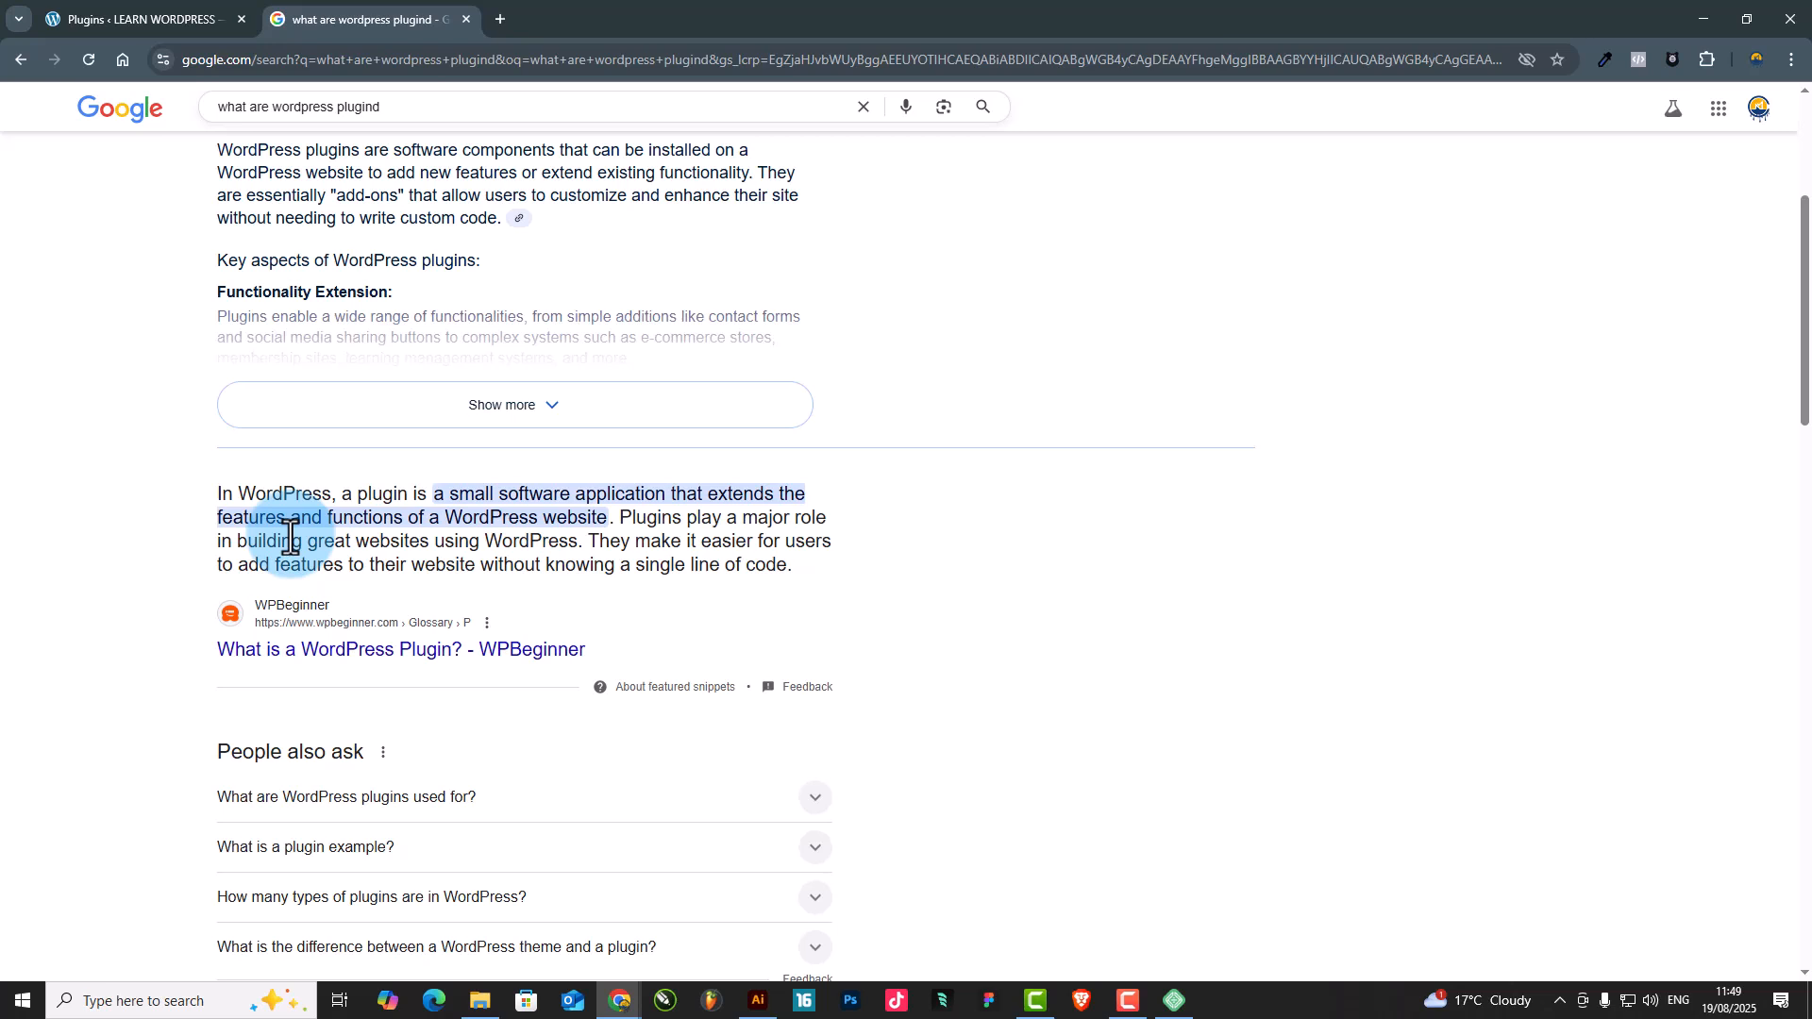
Return to the WordPress admin and search the plugins available to add for "elementor"
click(143, 21)
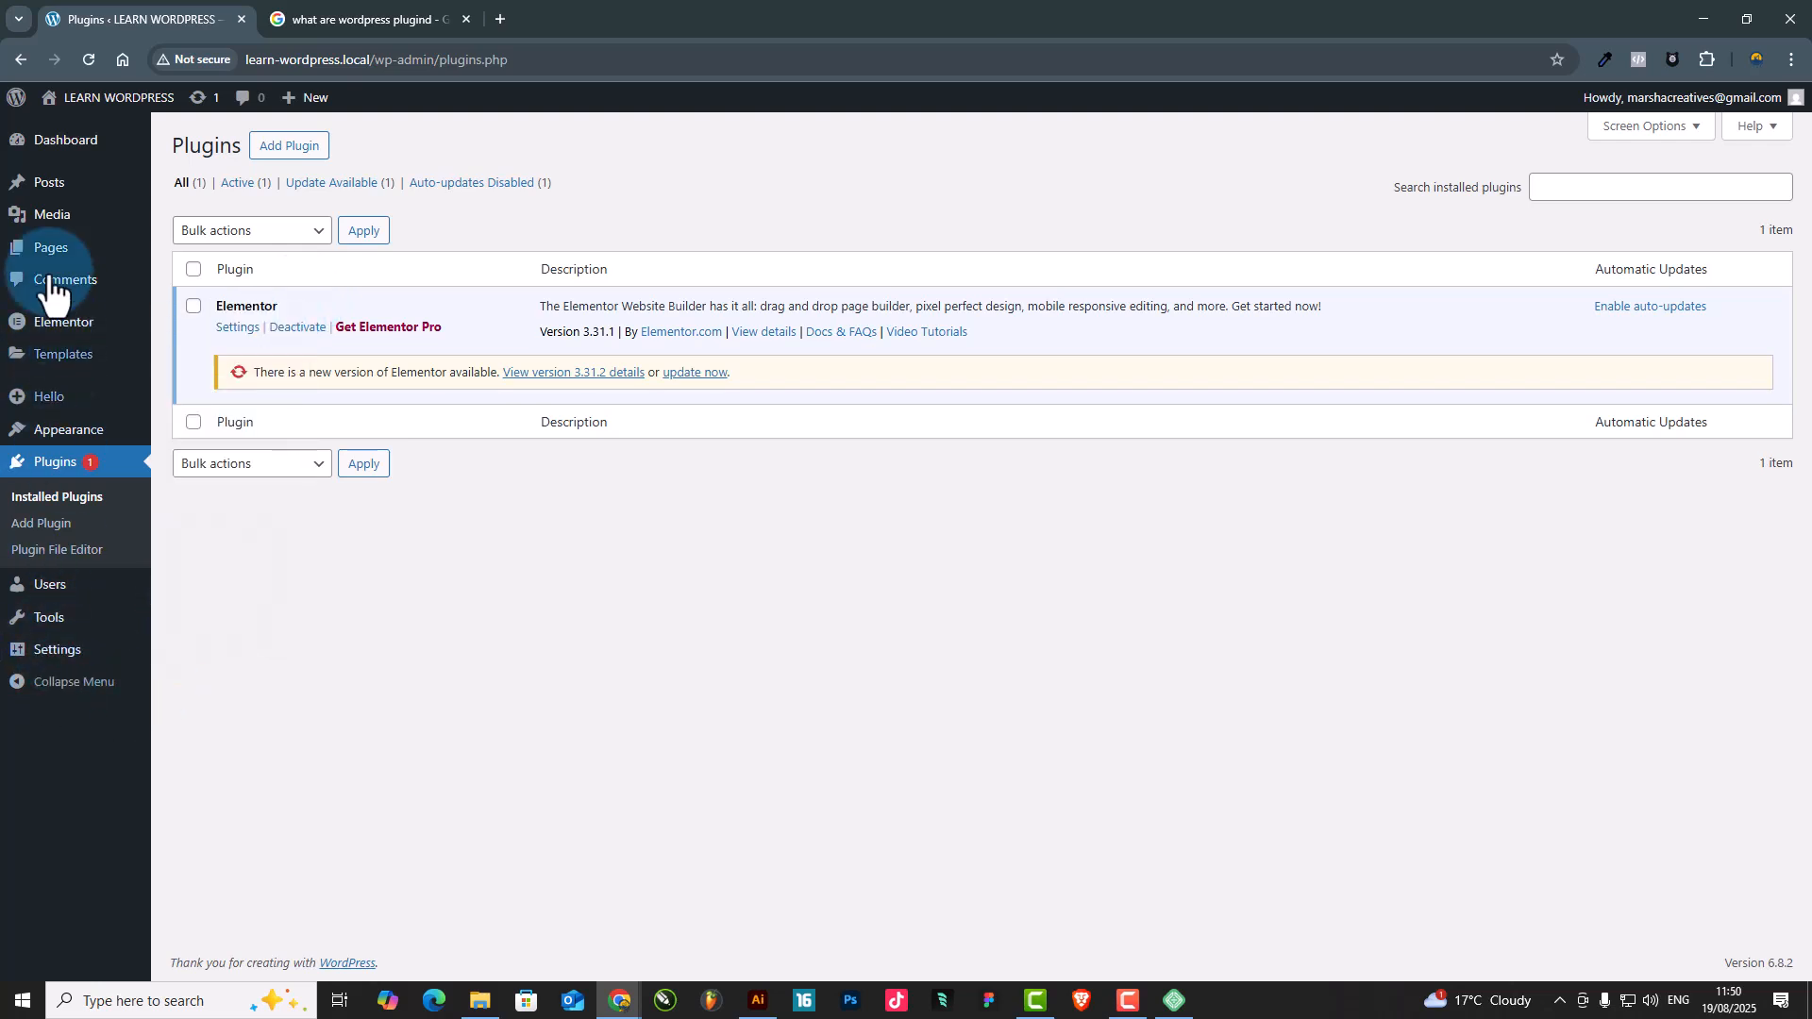
mouse_move(76, 189)
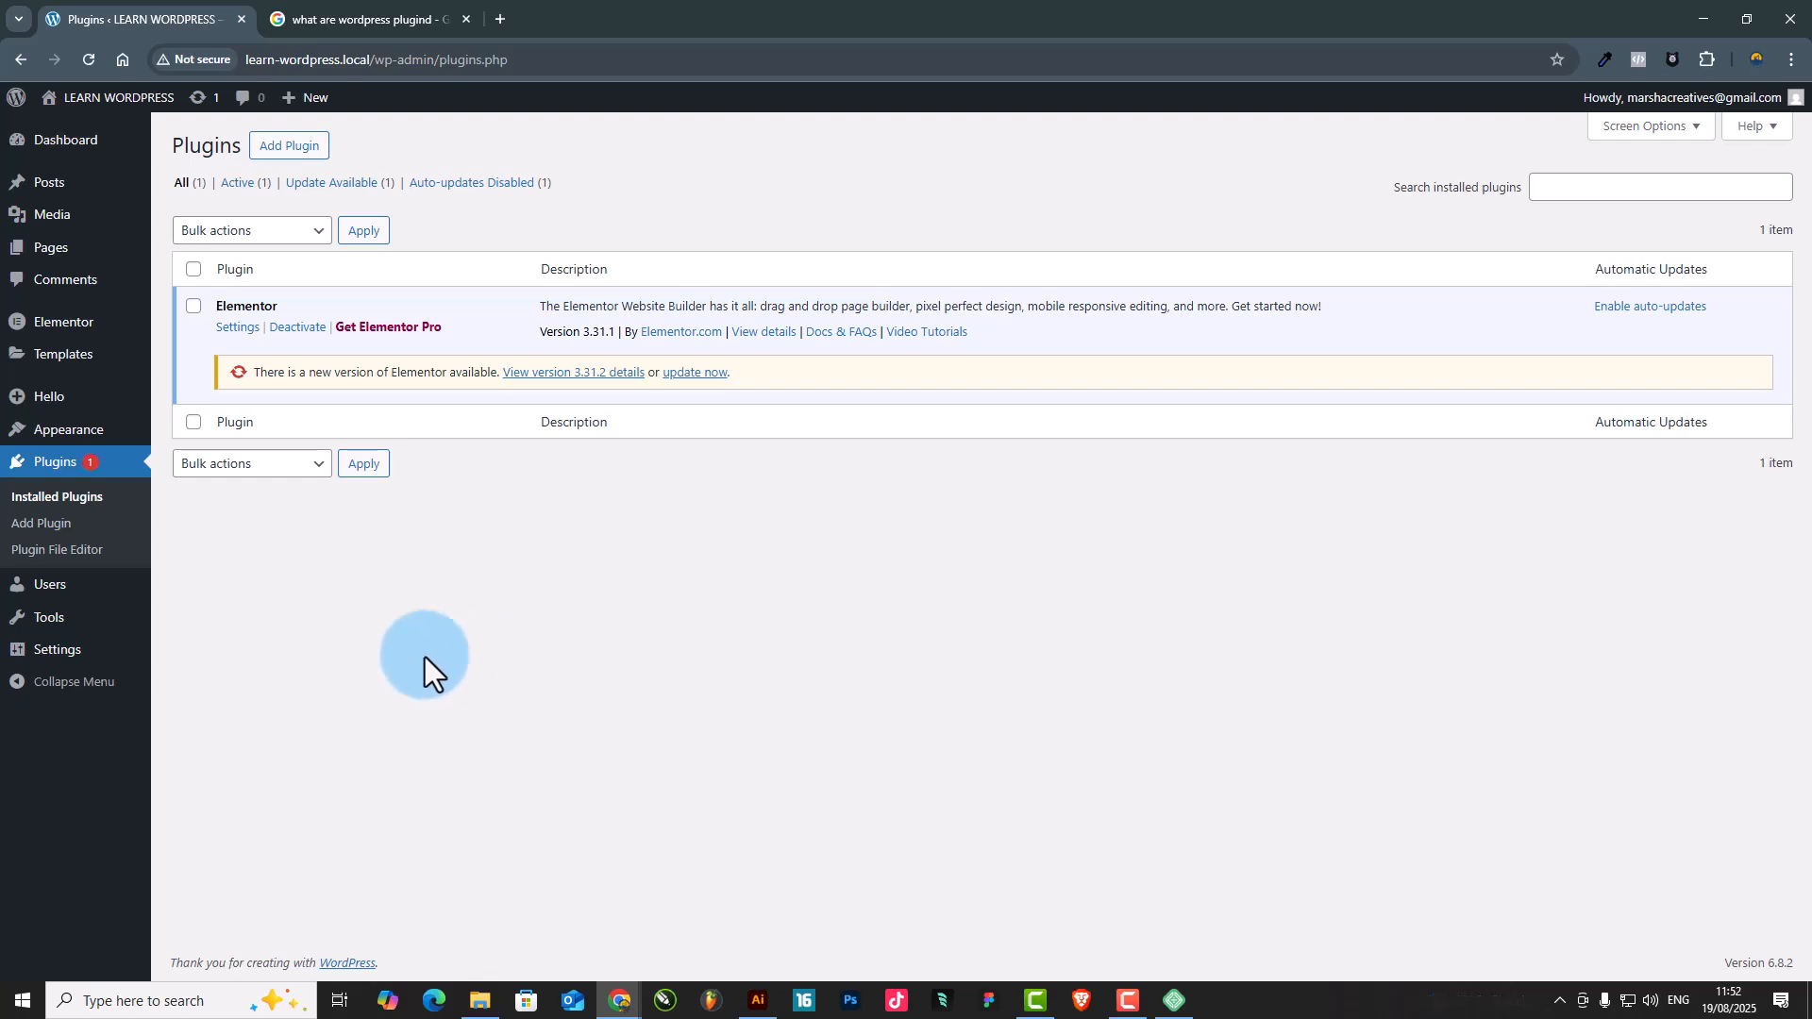
click(298, 146)
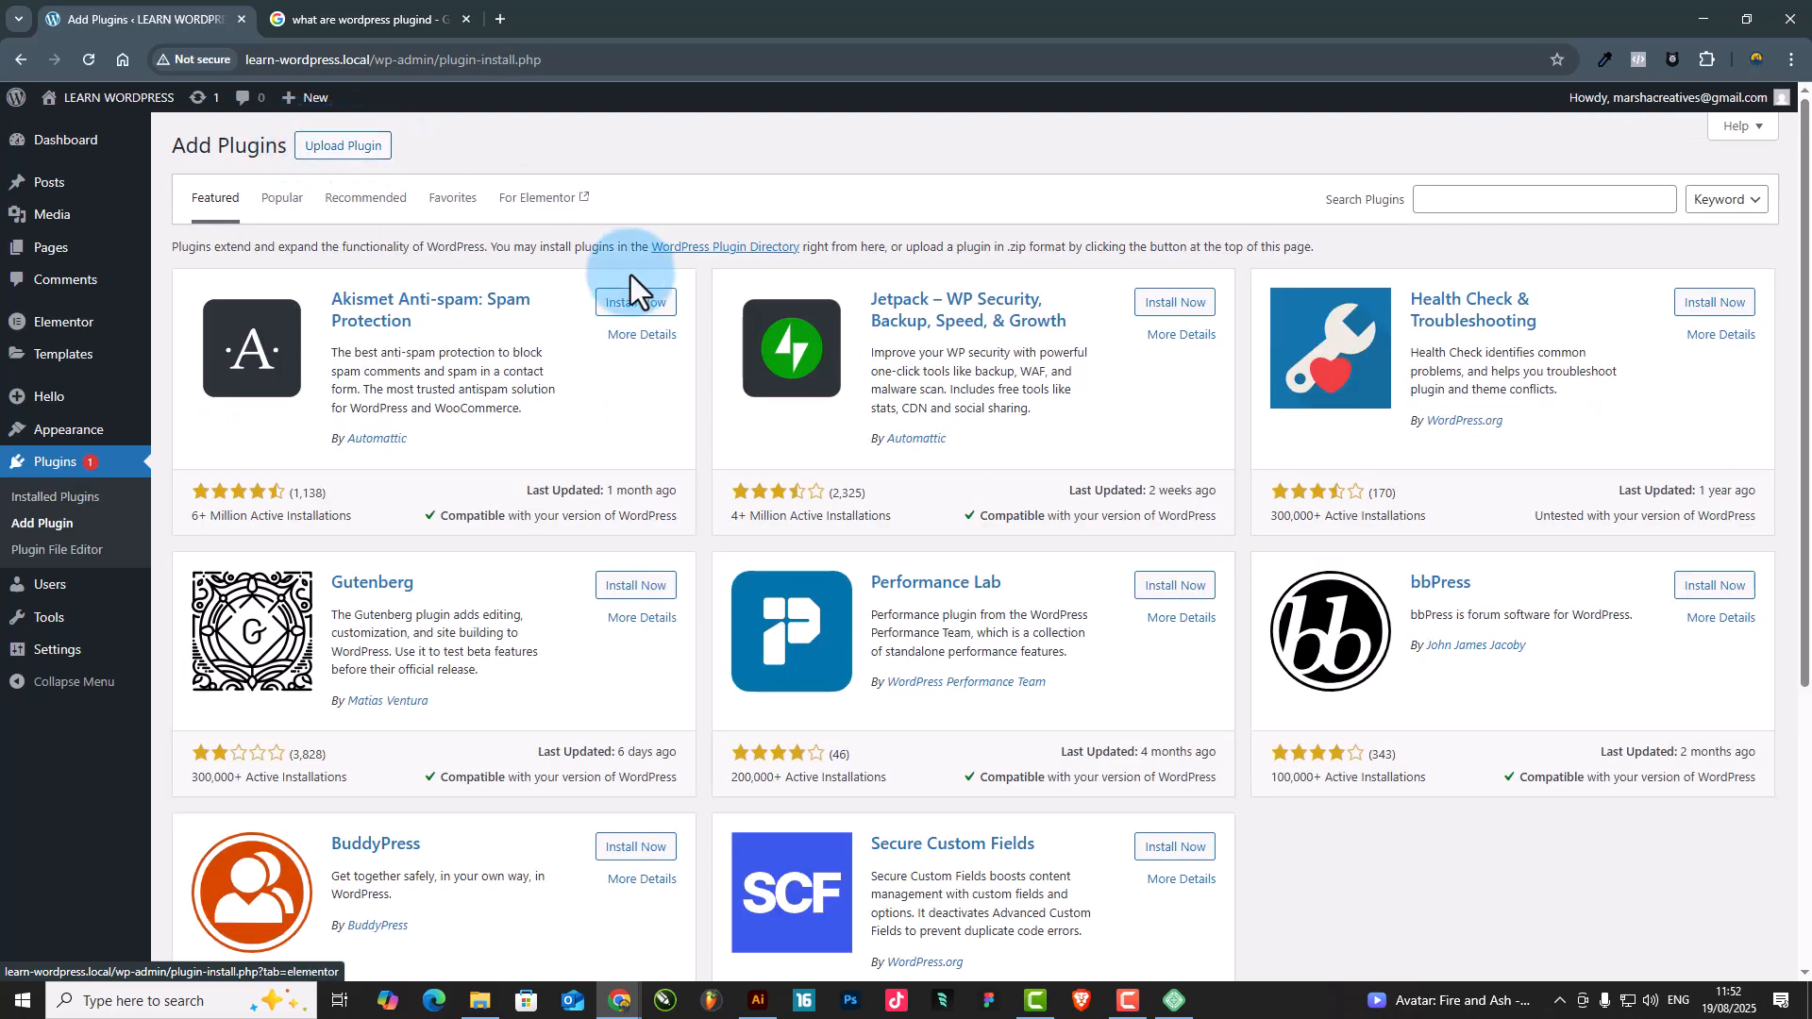
click(1485, 202)
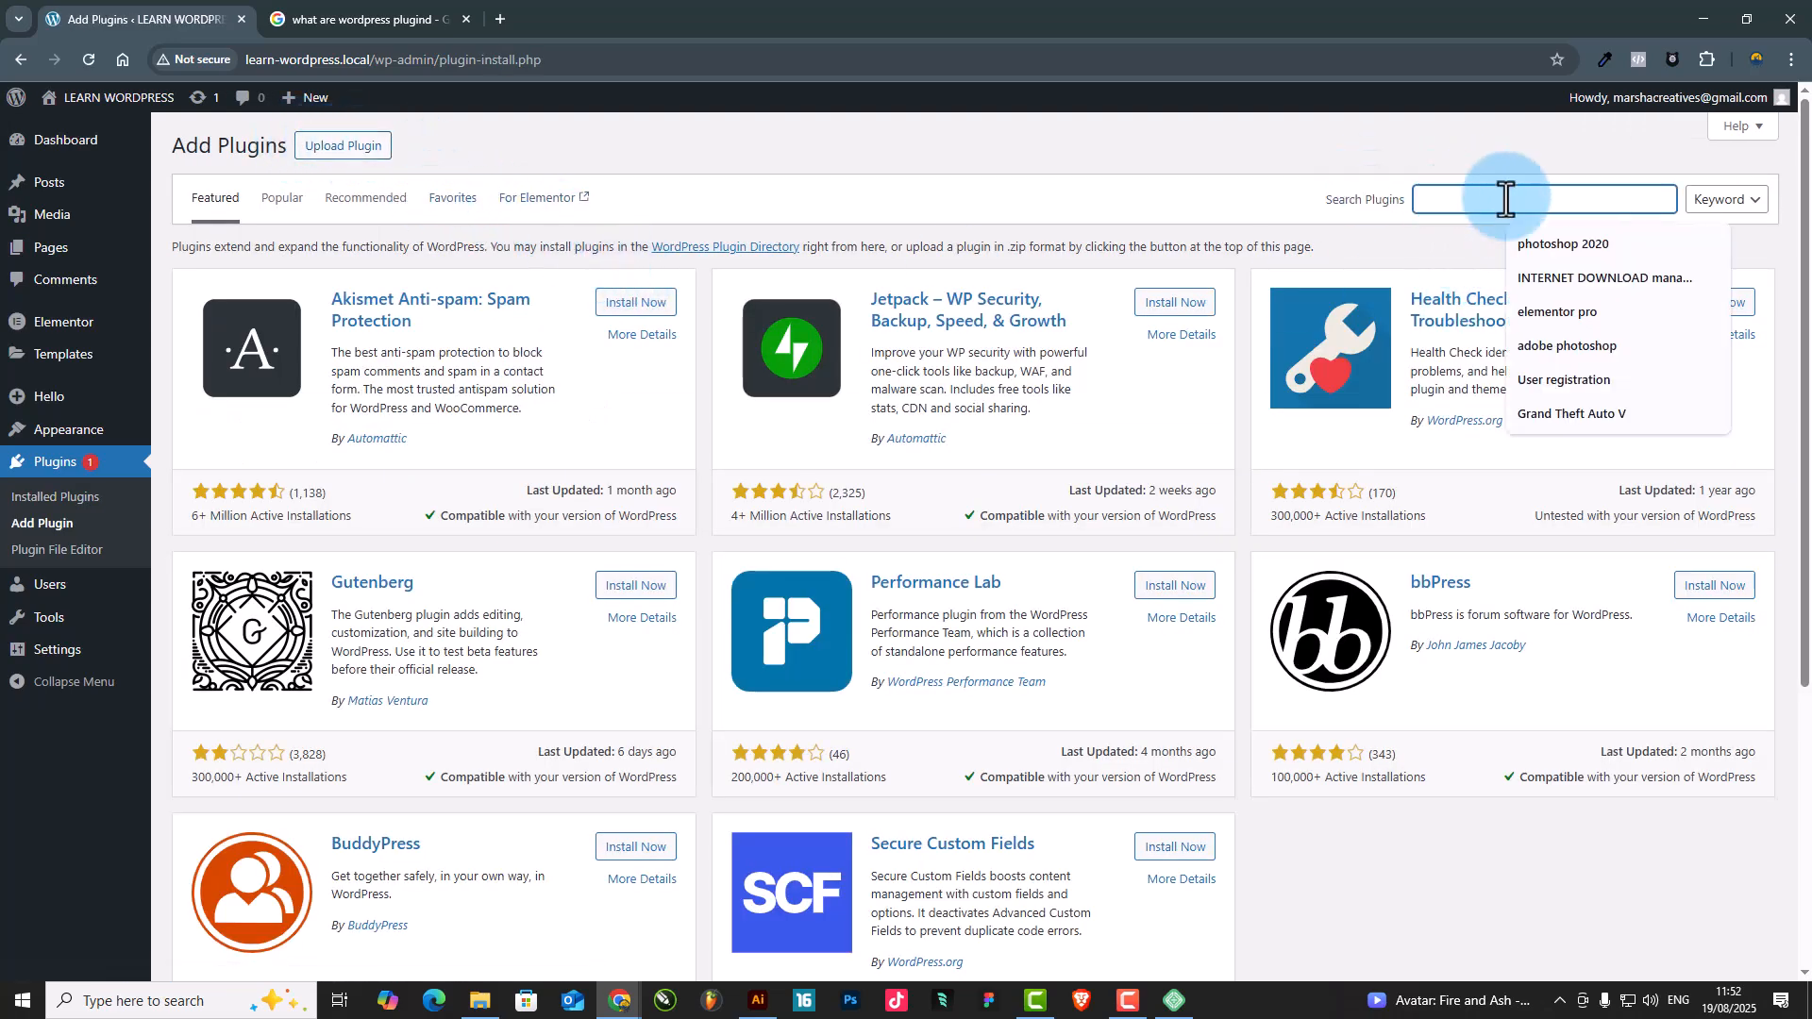
text(elementor)
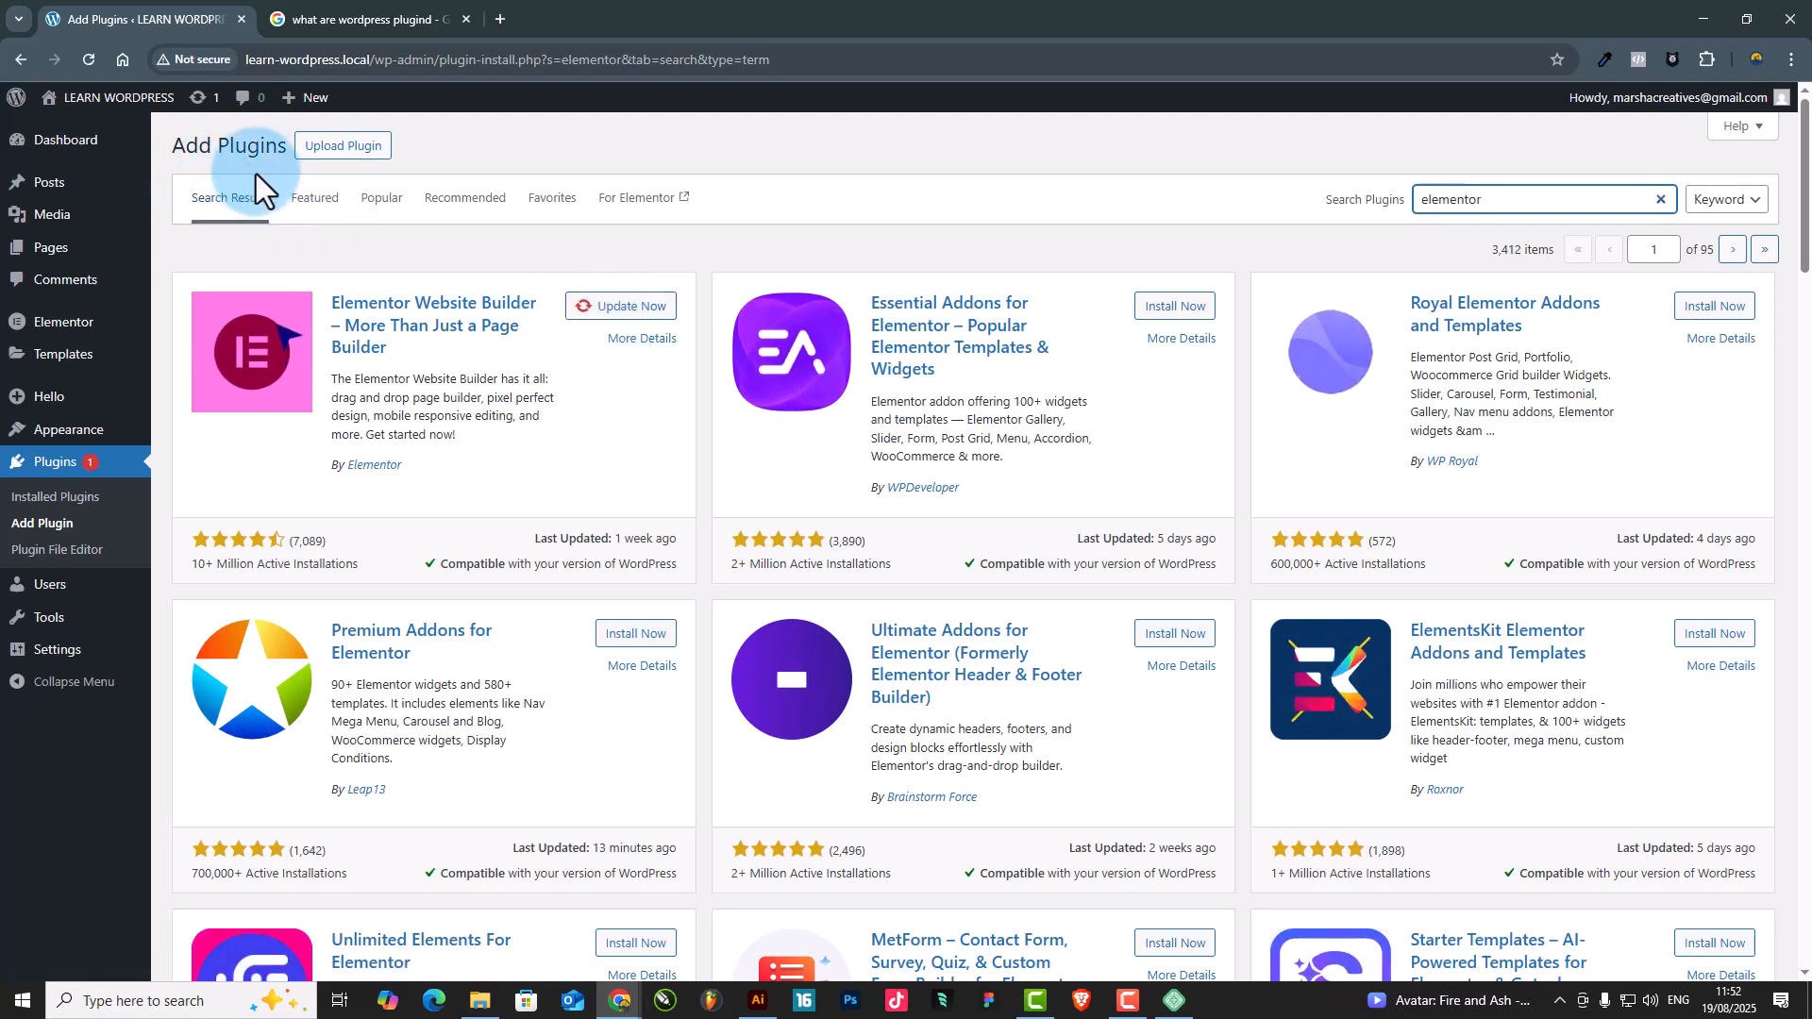
Search the available plugins for "rank math", then install and activate the Rank Math SEO plugin
drag(1529, 195, 1283, 201)
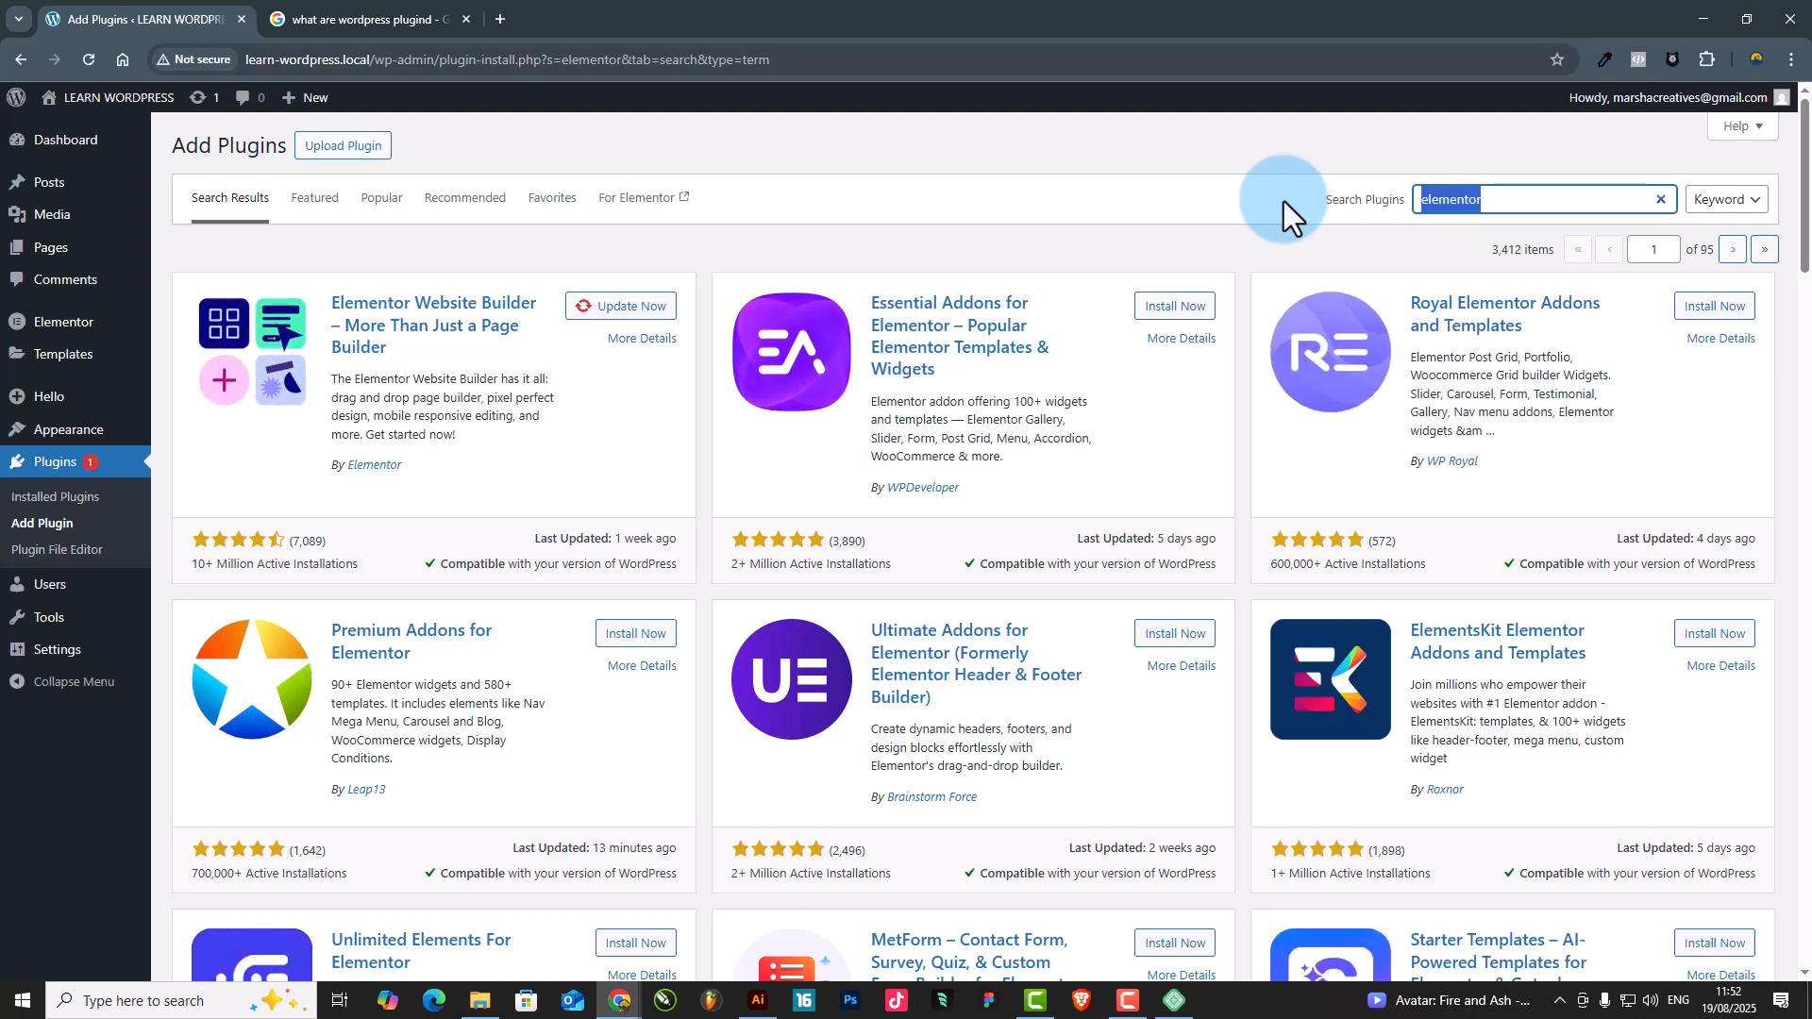
text(rank )
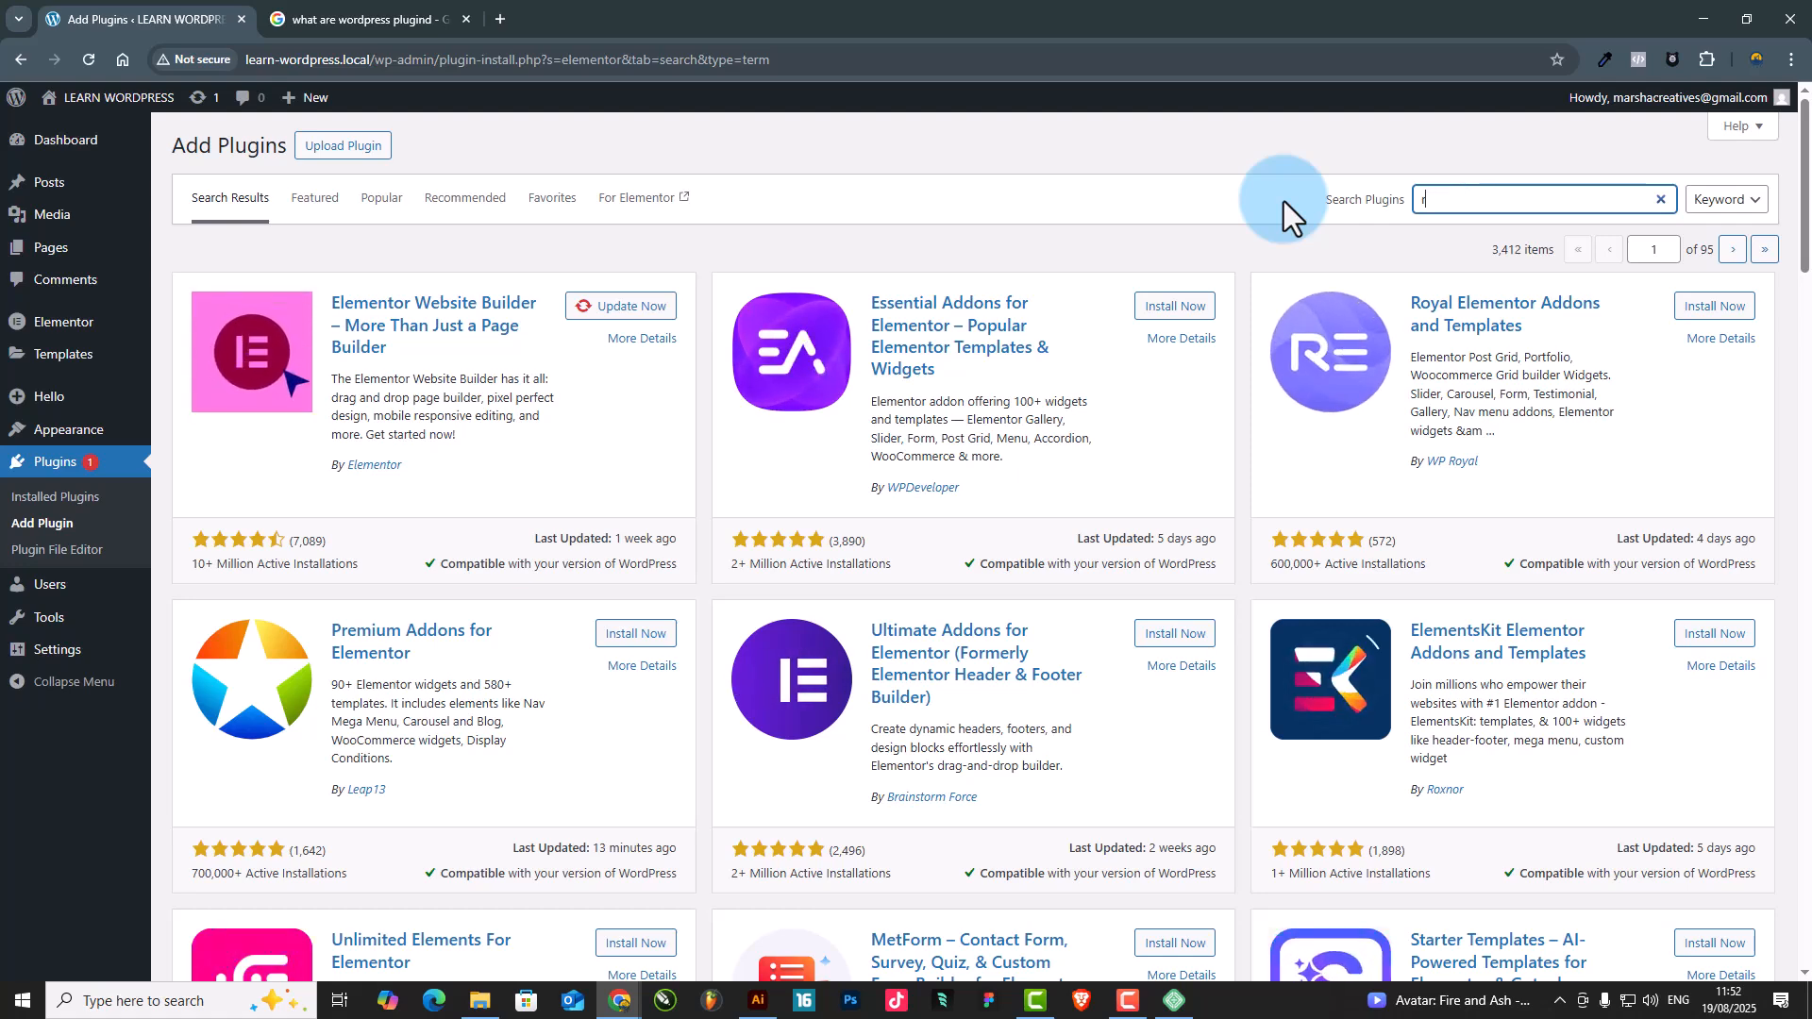
text(math)
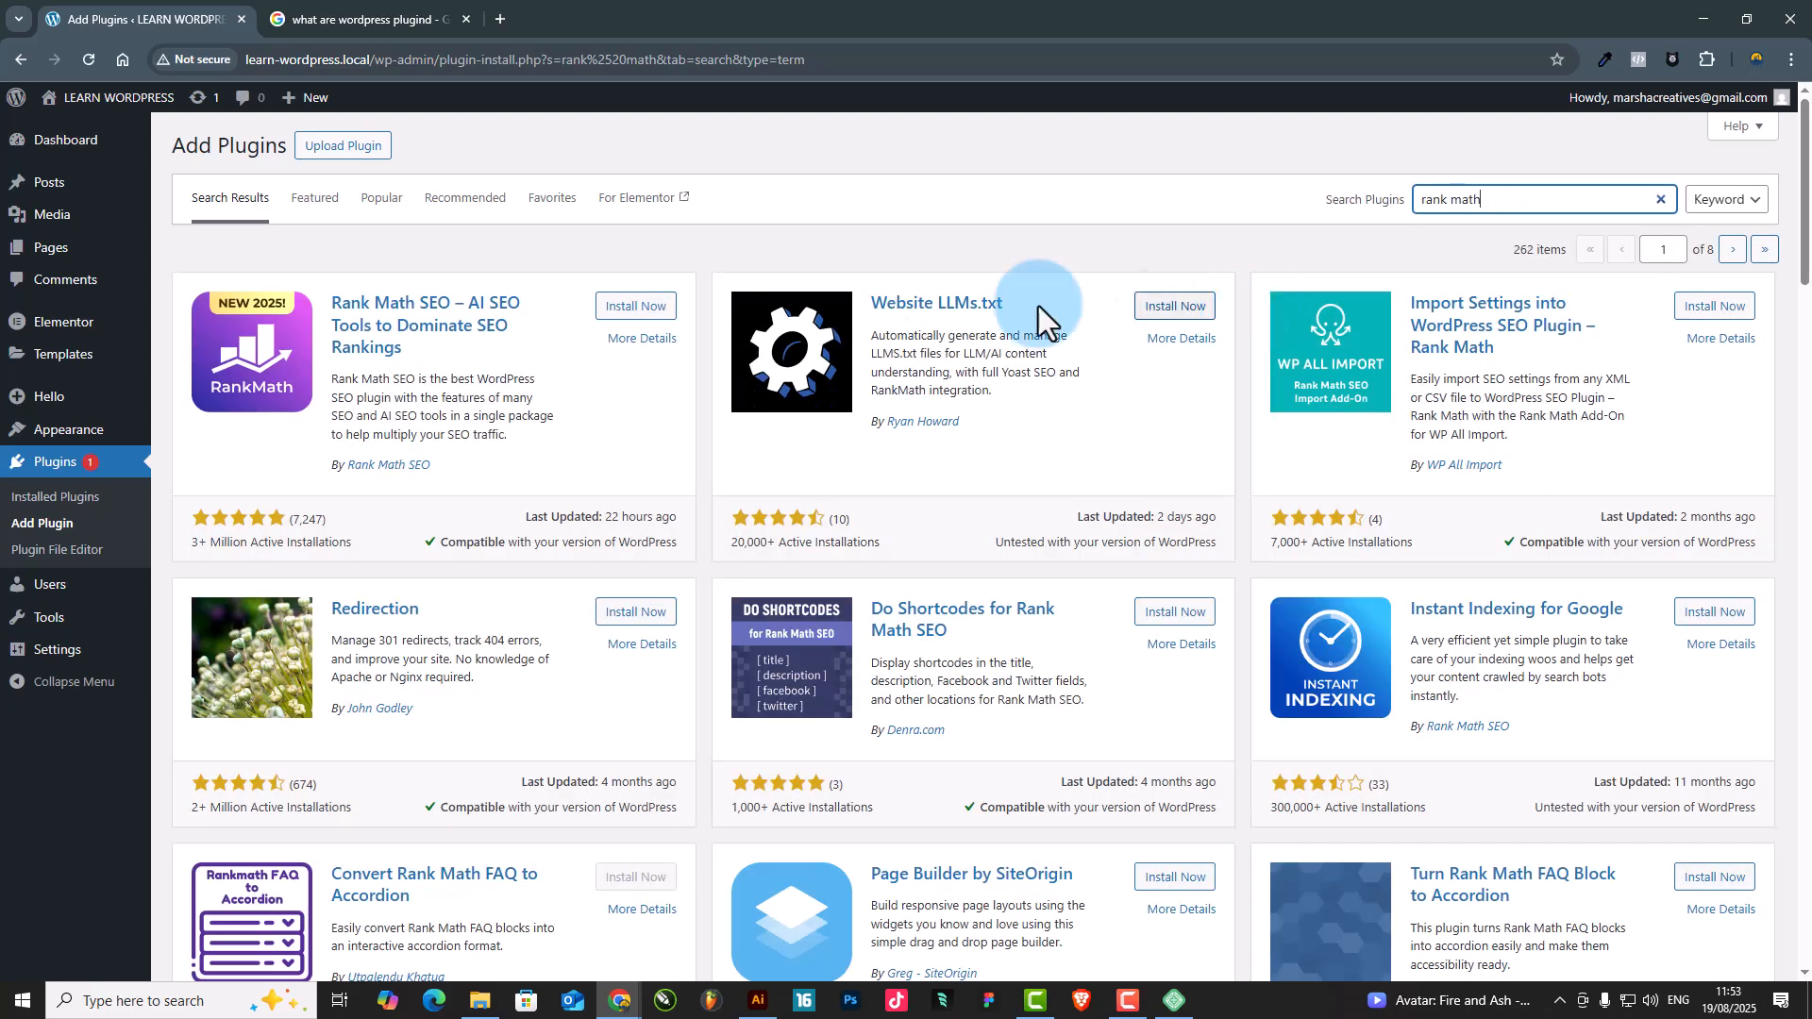
click(642, 308)
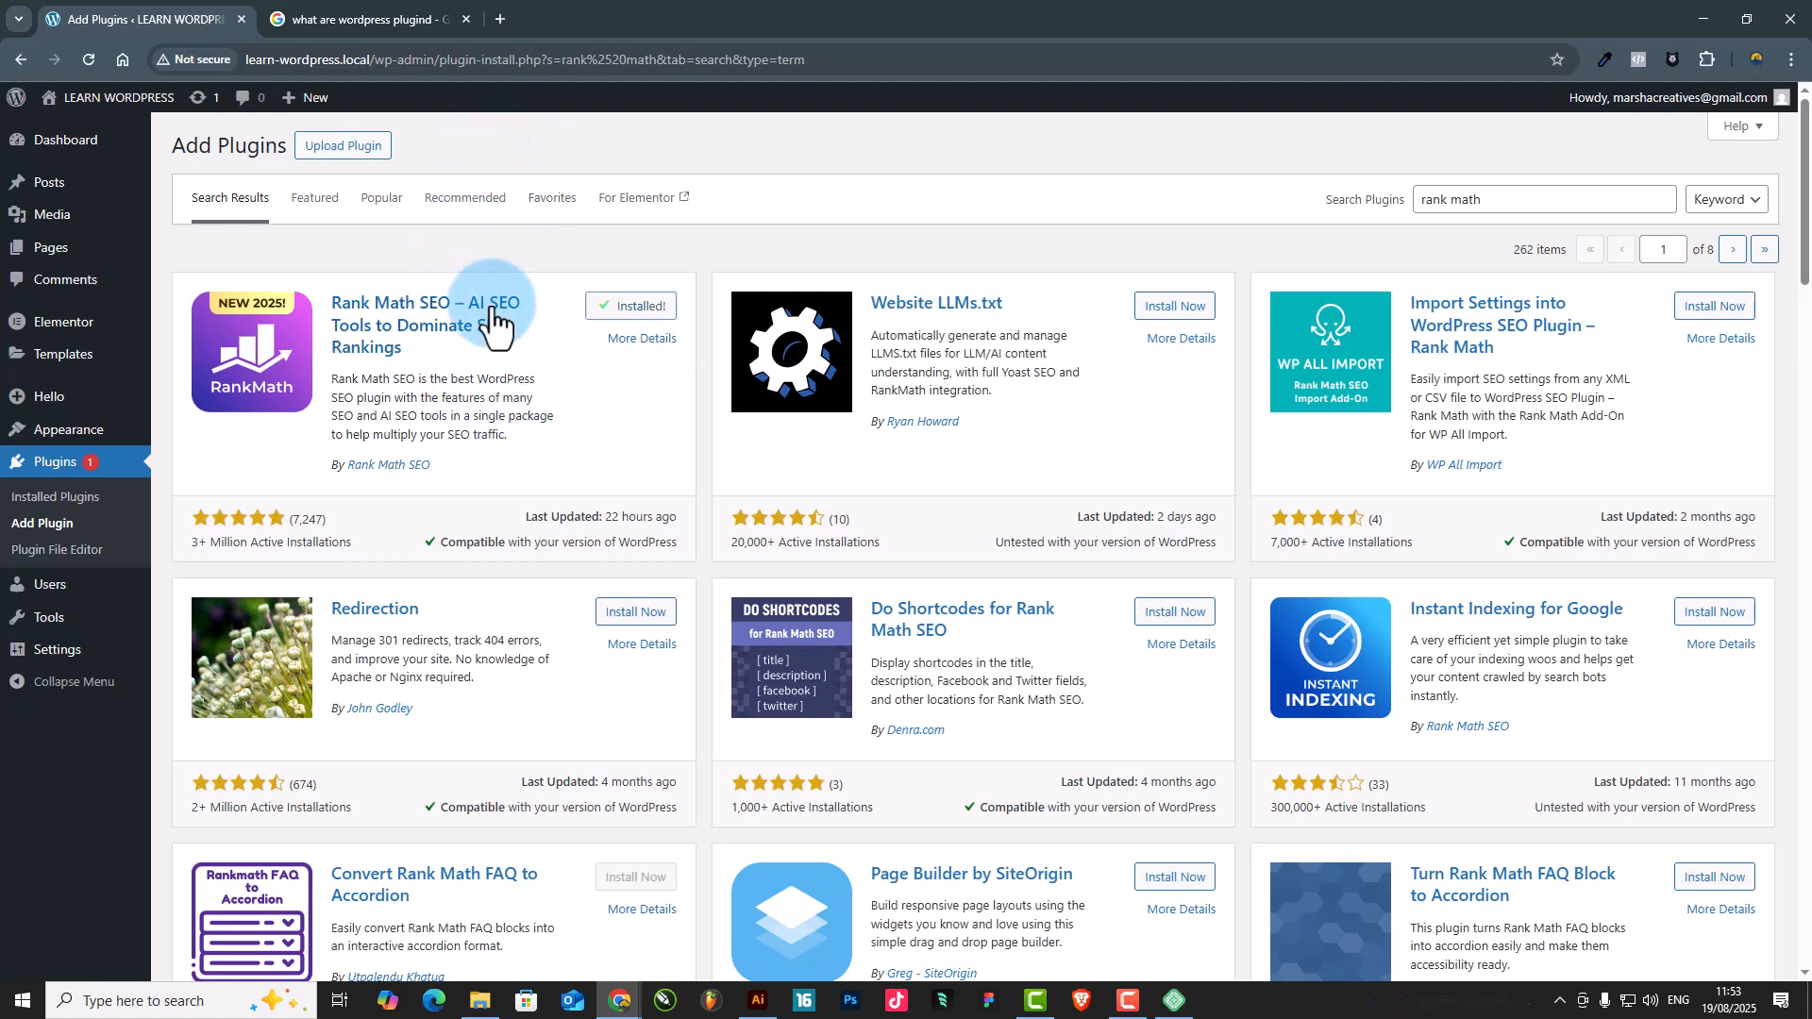
click(634, 312)
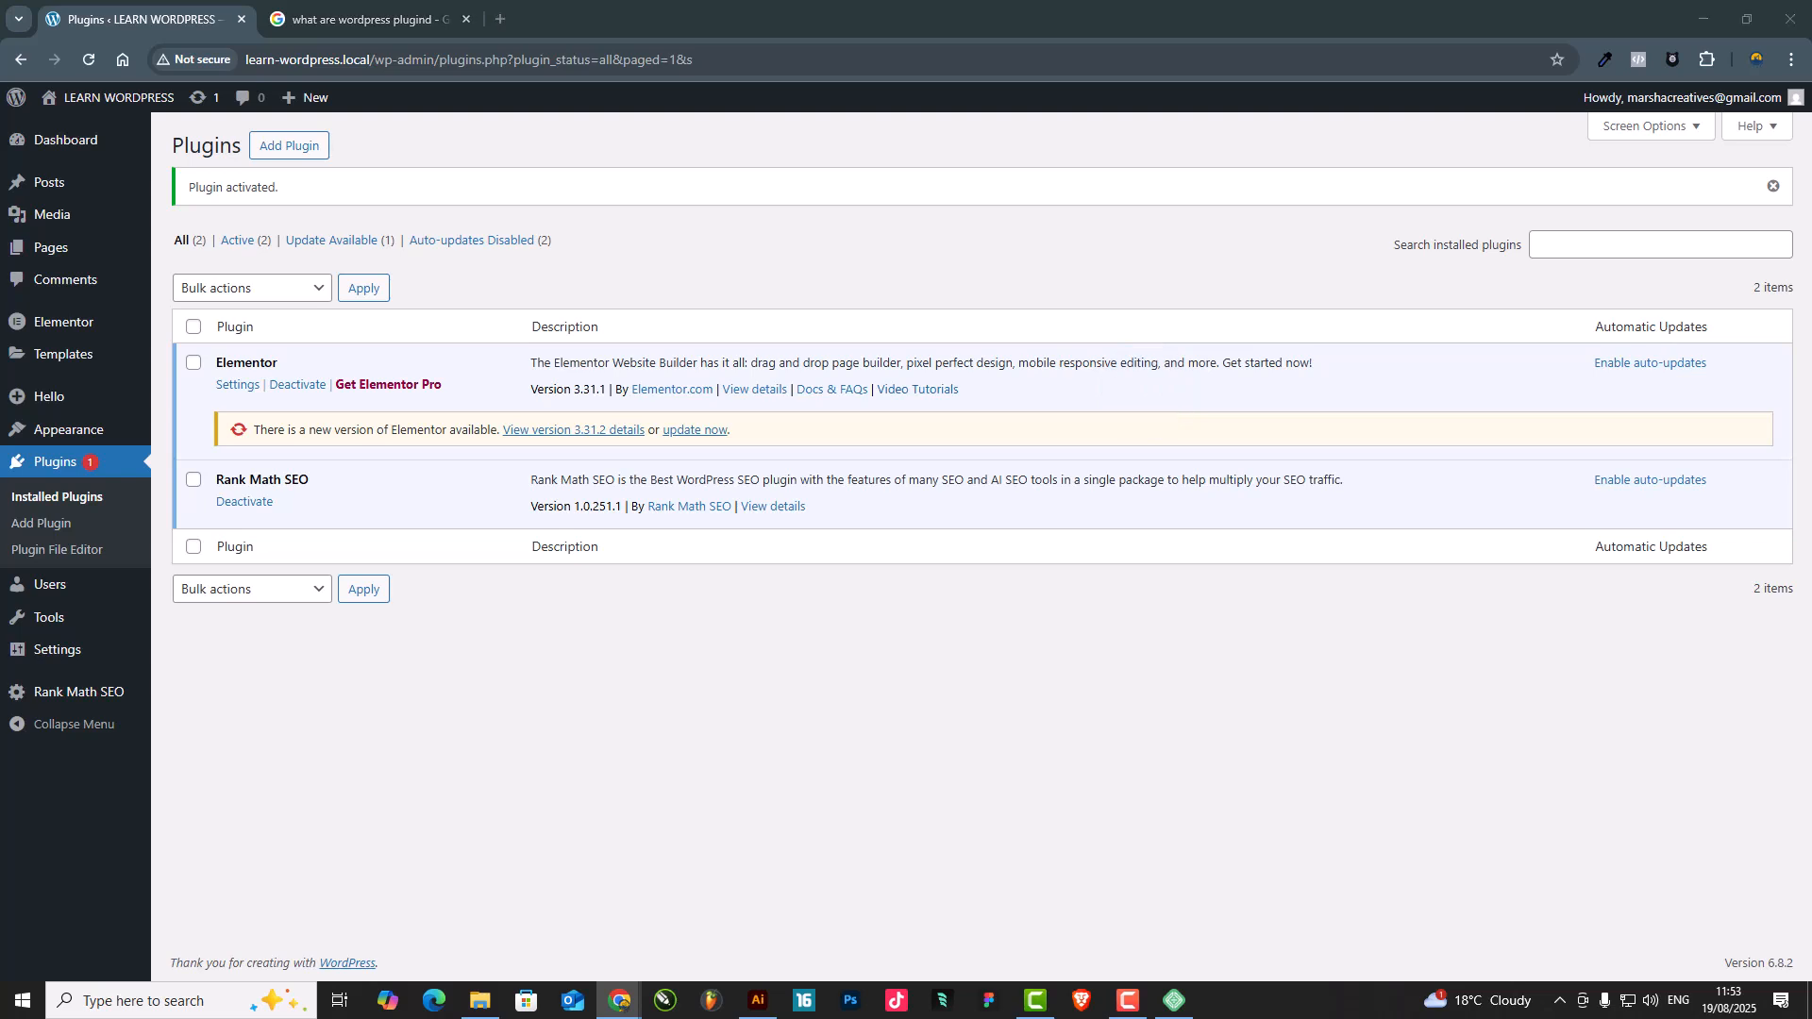
Search the plugins available to add for "Wordfence" and install Wordfence Security – Firewall, Malware Scan, and Login Security
click(286, 146)
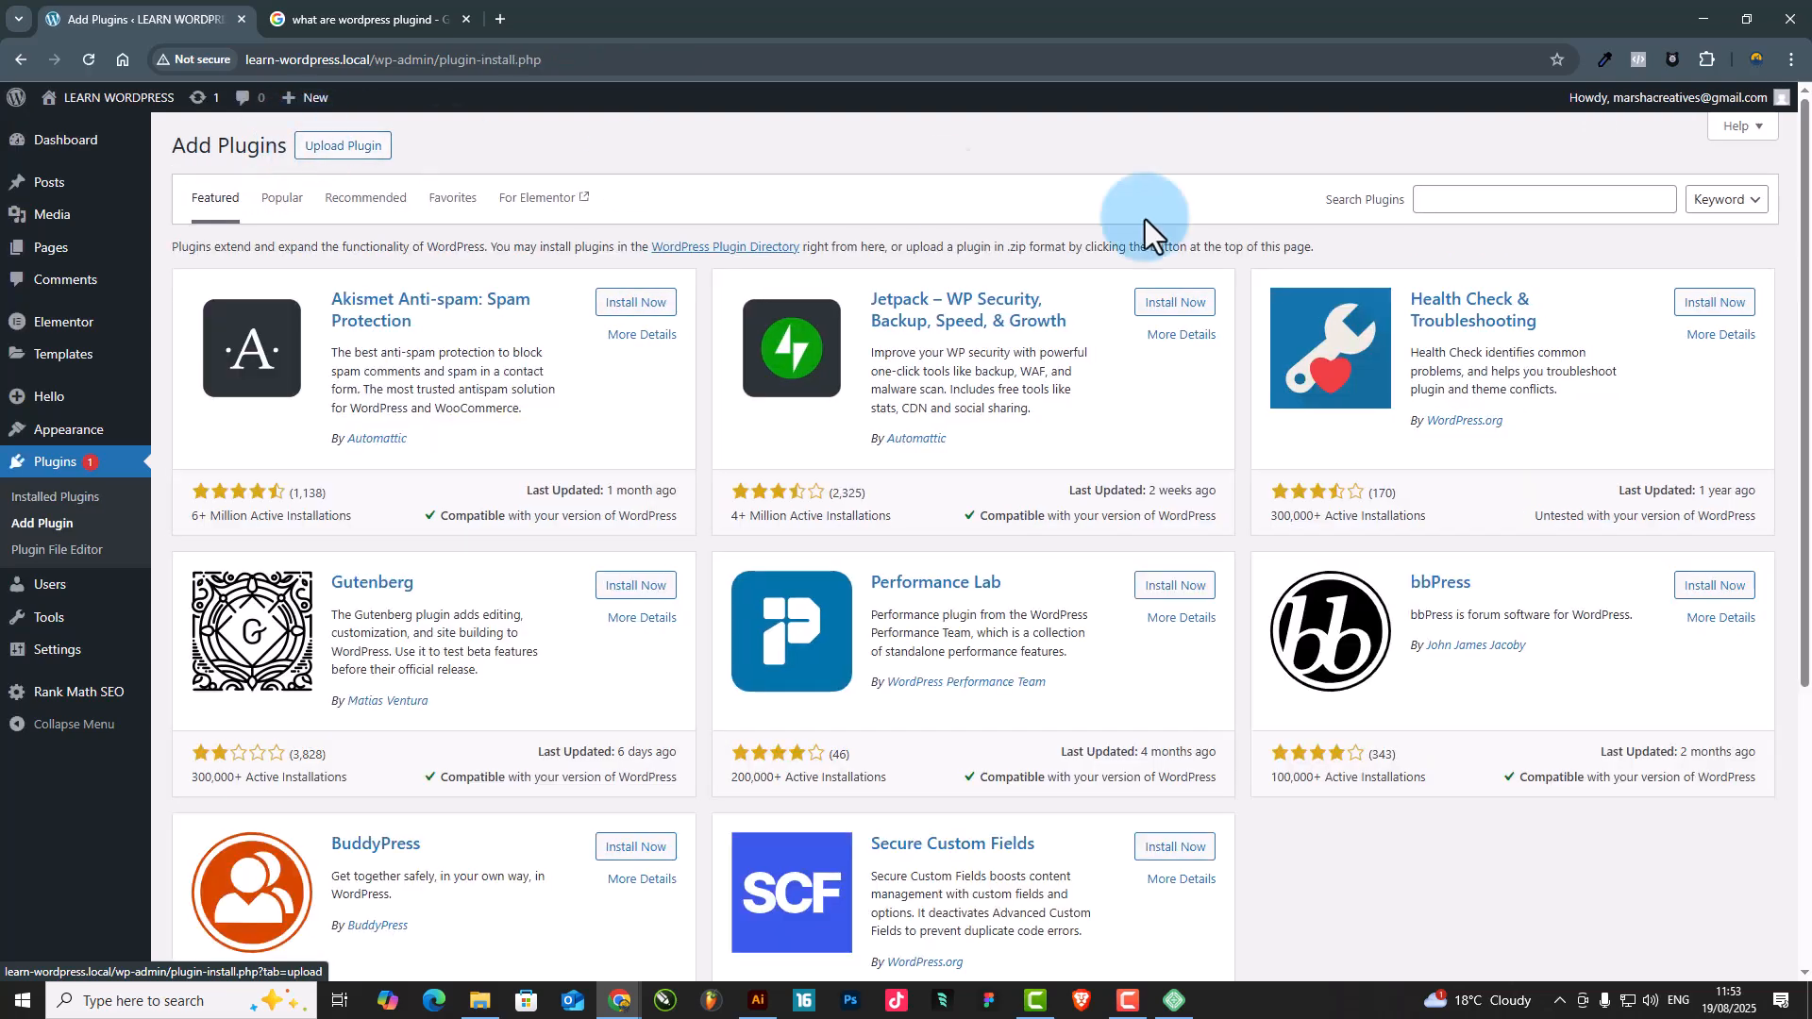
click(1514, 208)
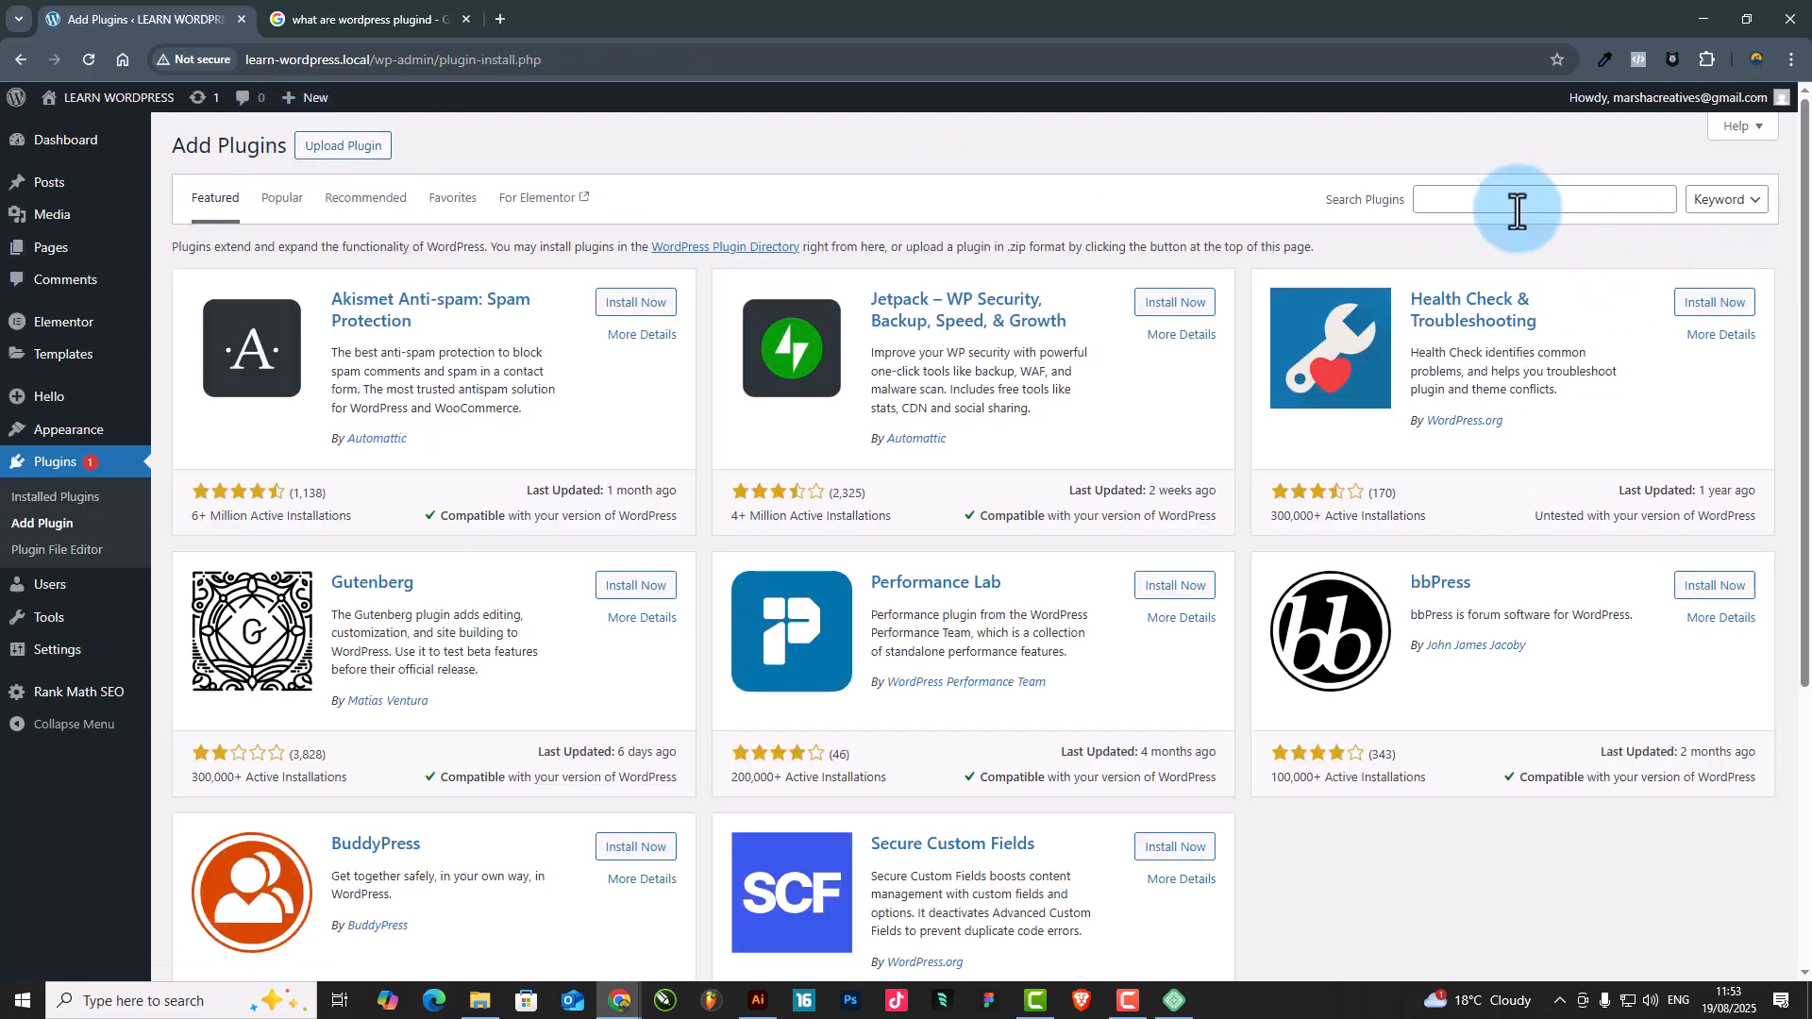
text(Wordfence)
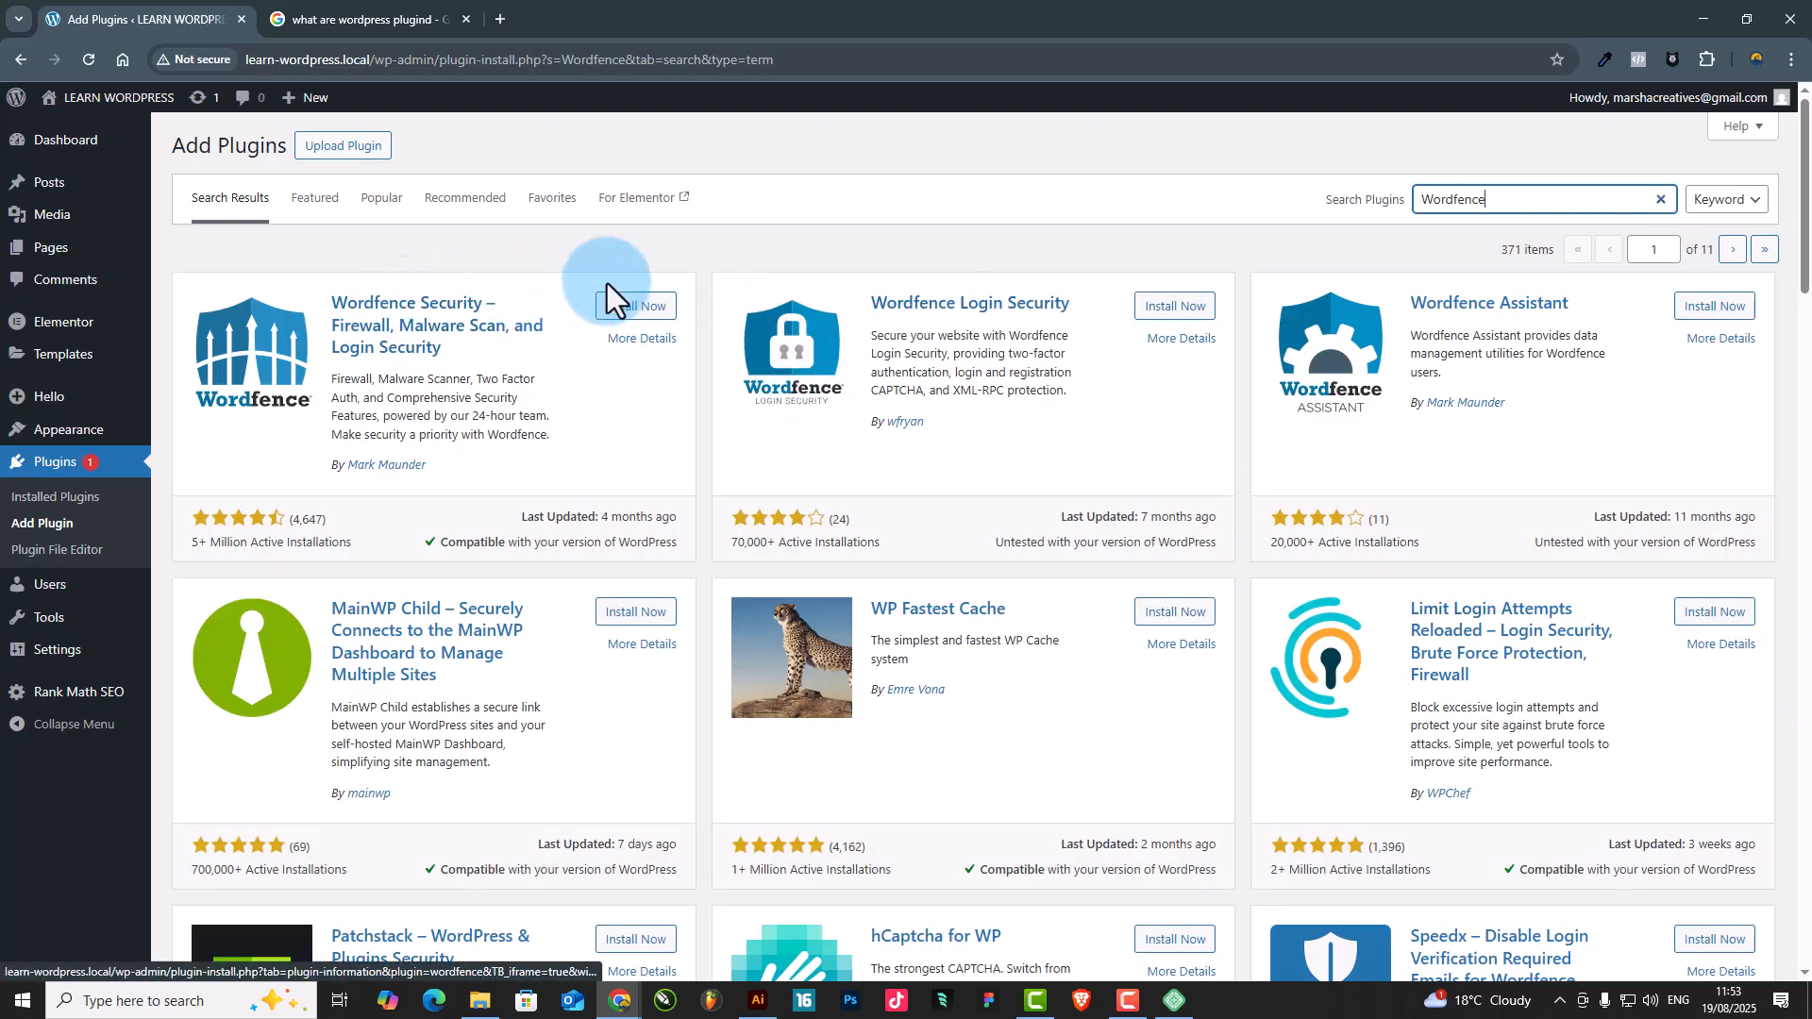
click(626, 309)
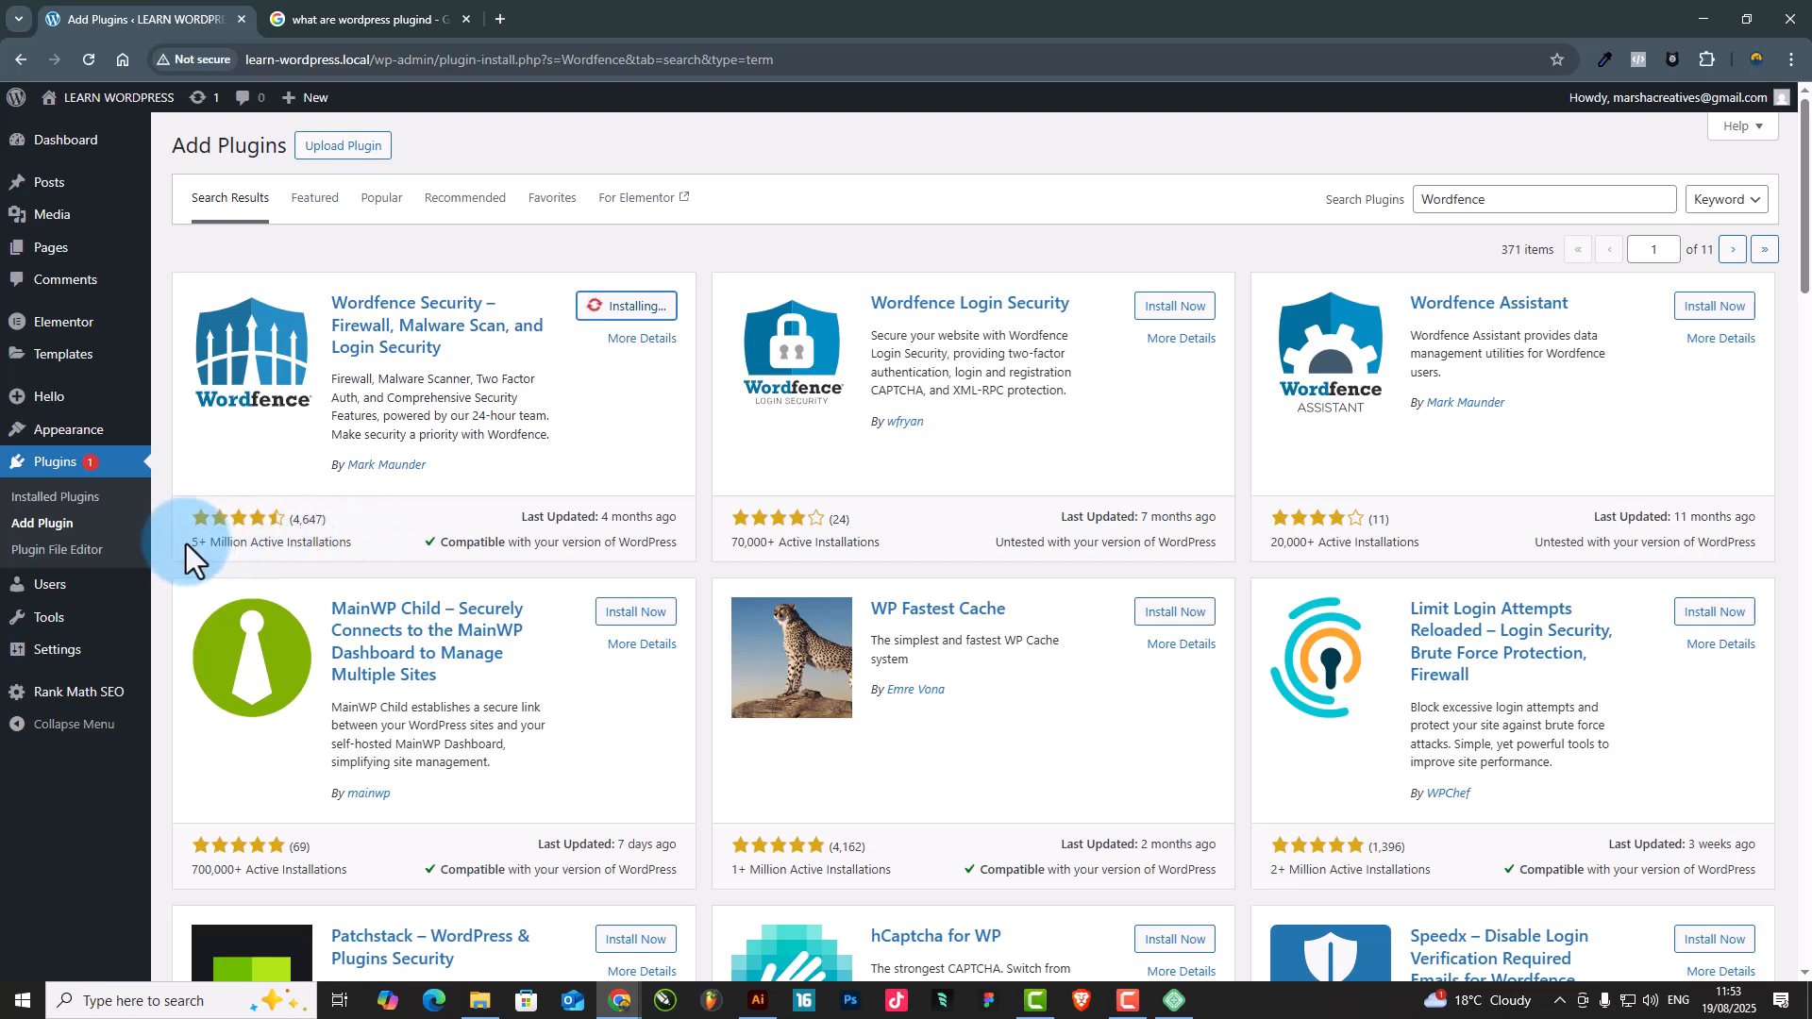
Highlight the active installations figure on the Wordfence Security plugin card and look over the neighbouring results
drag(185, 543, 213, 547)
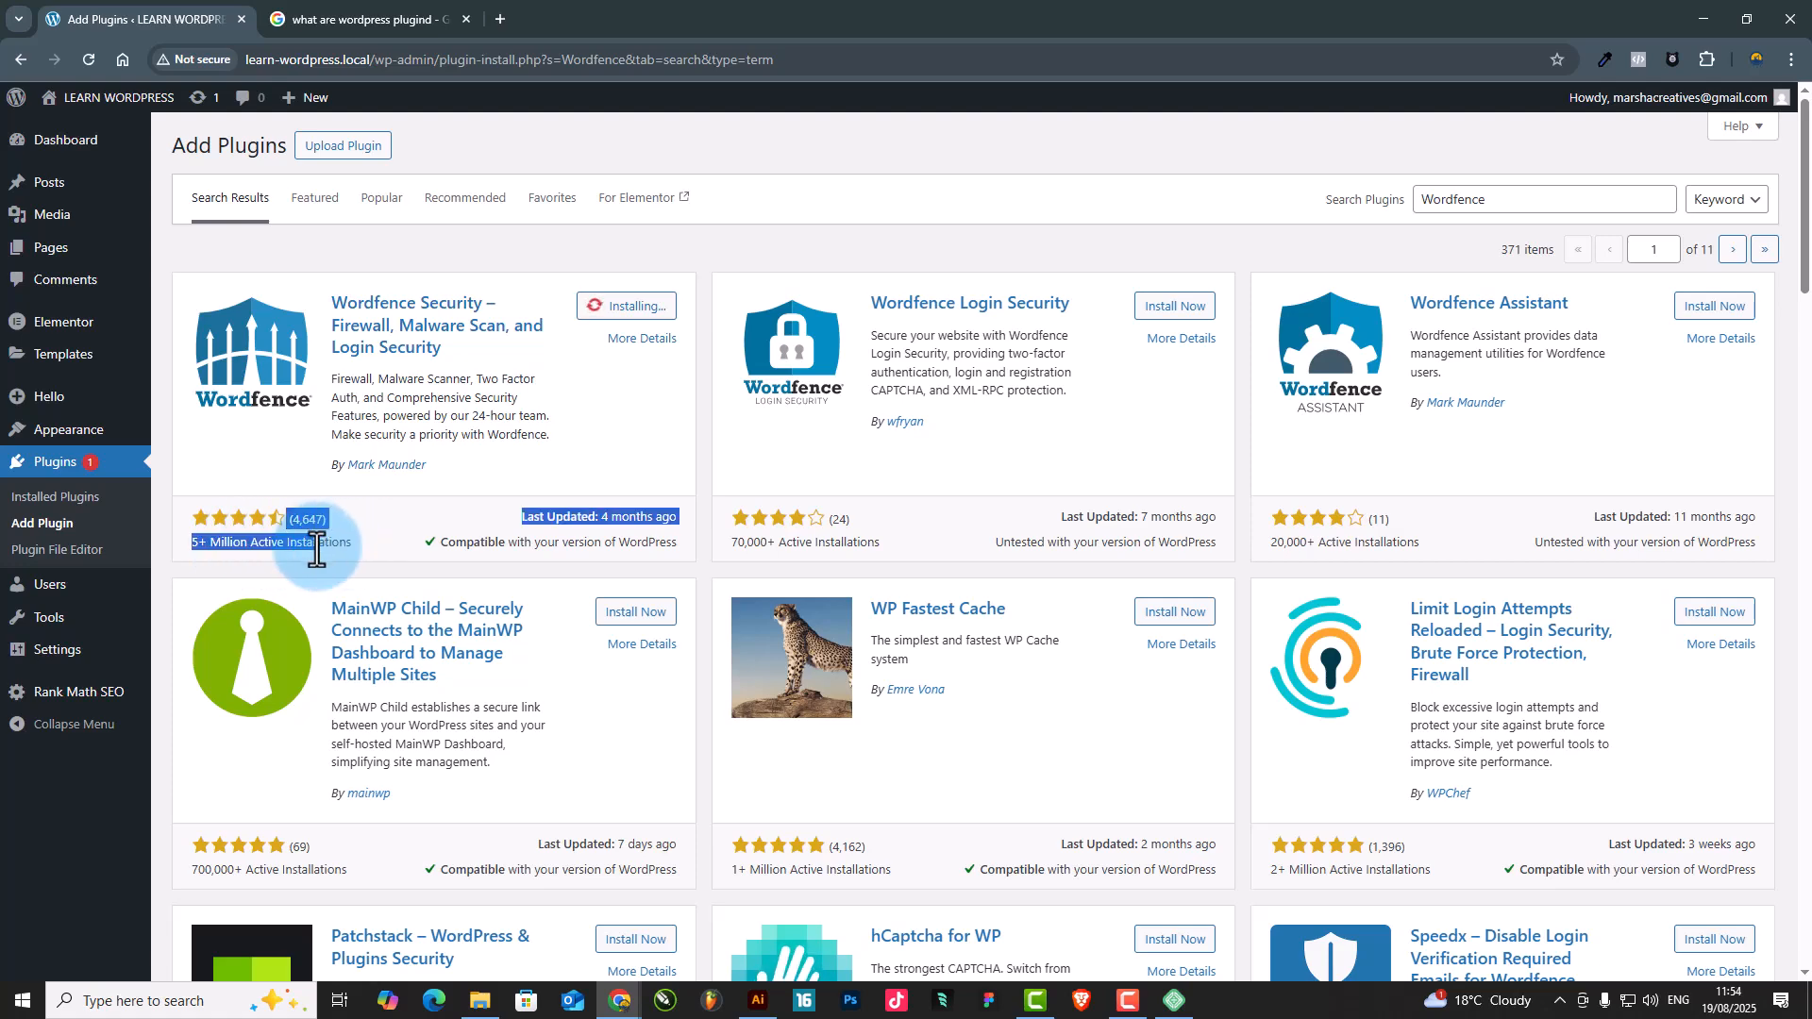
click(177, 553)
drag(189, 551, 360, 546)
click(360, 546)
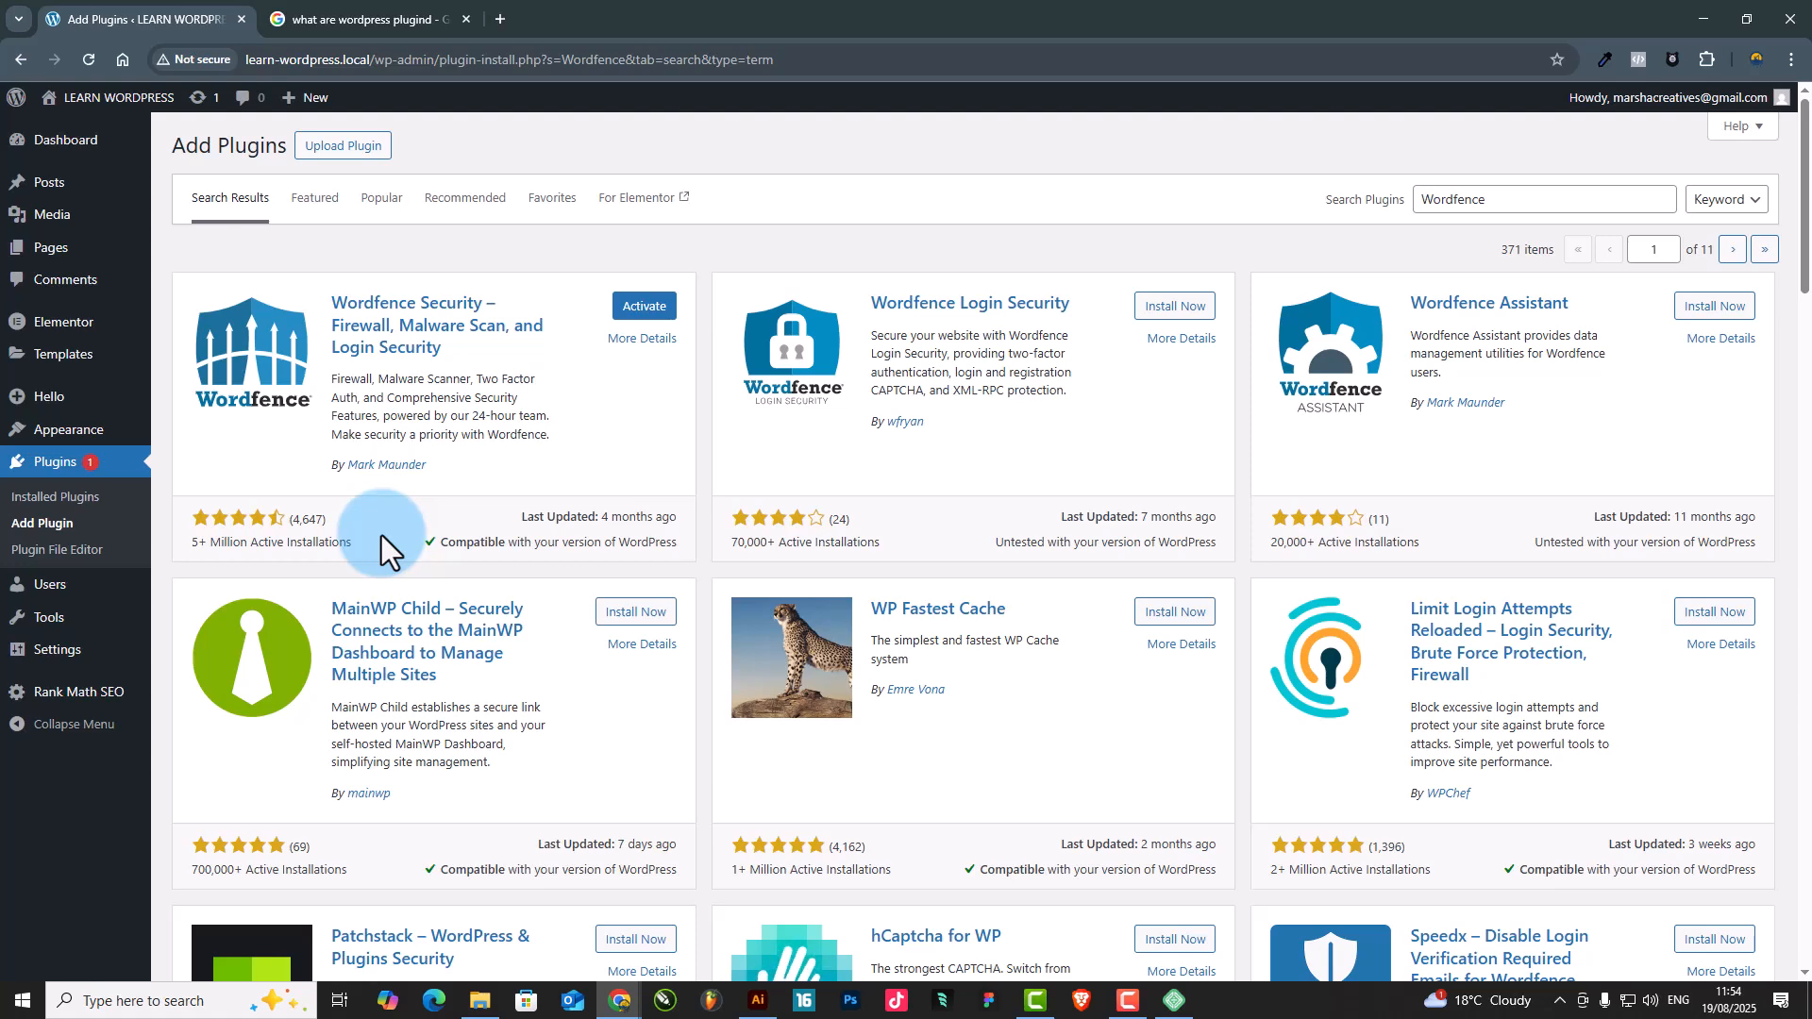
scroll(382, 535, down, 3)
scroll(383, 535, up, 2)
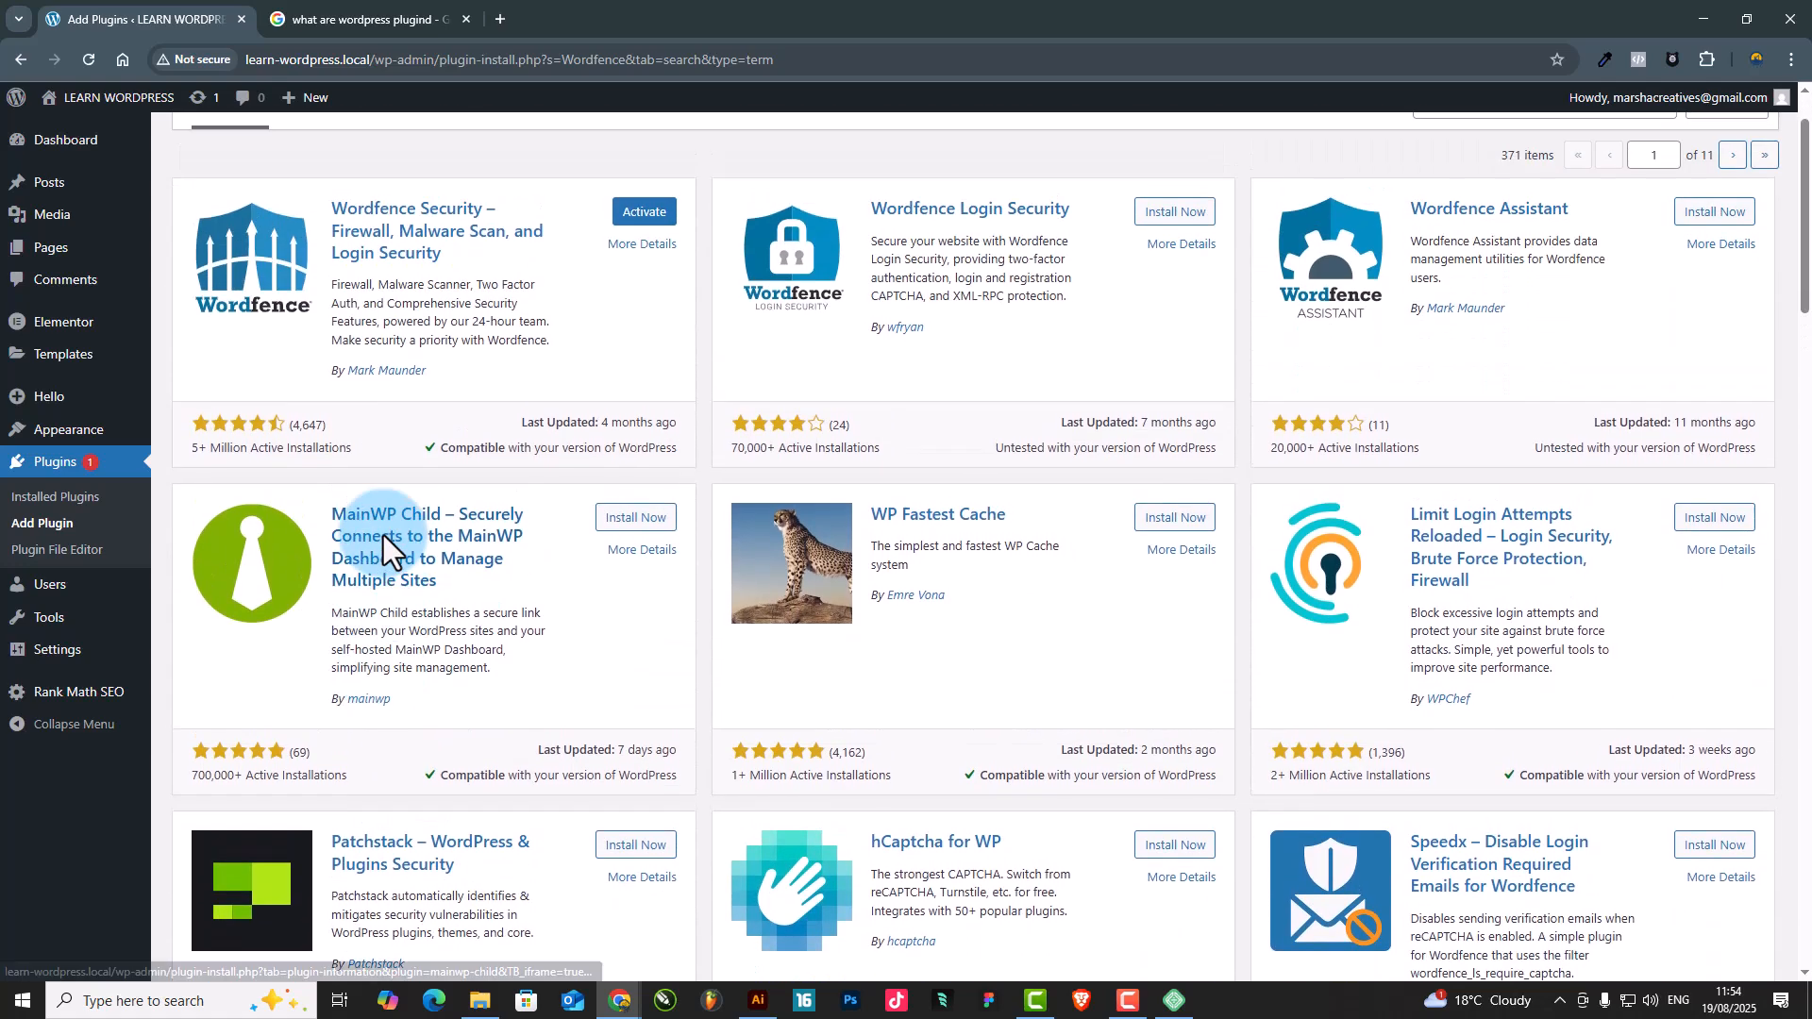
Activate the Wordfence Security plugin and close its license registration window
click(628, 215)
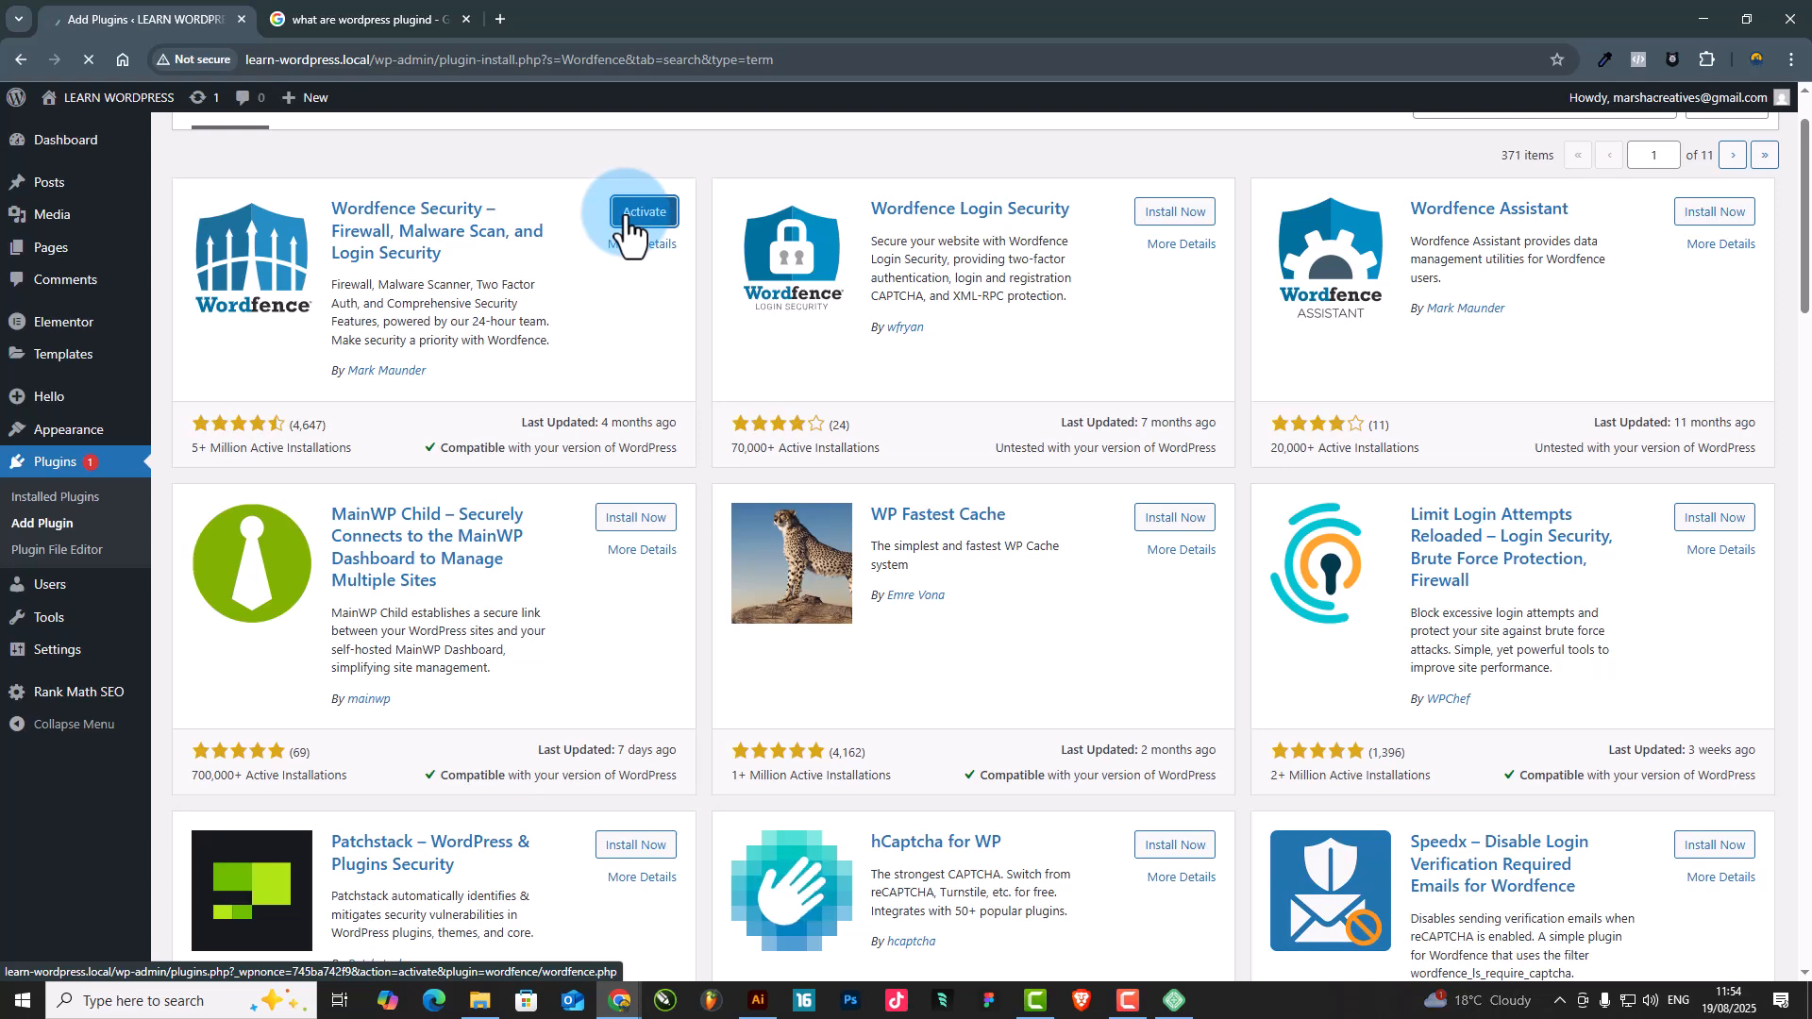
scroll(581, 291, down, 3)
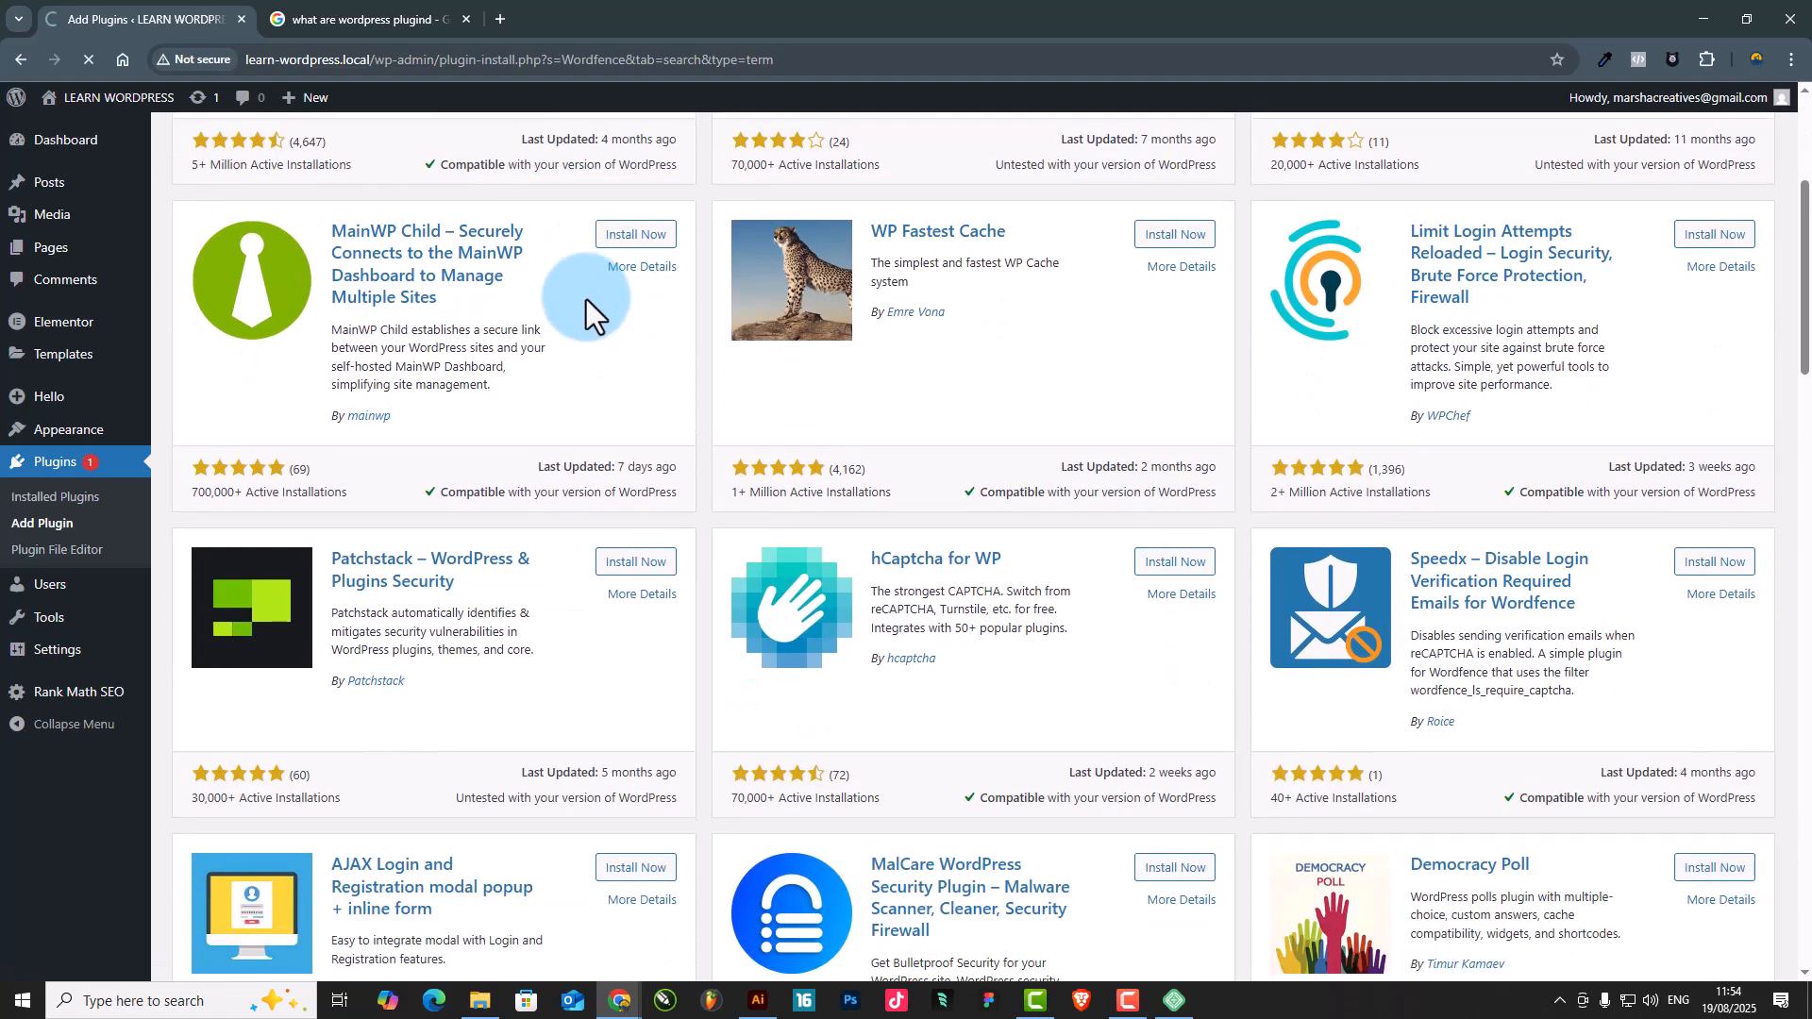
scroll(578, 368, up, 4)
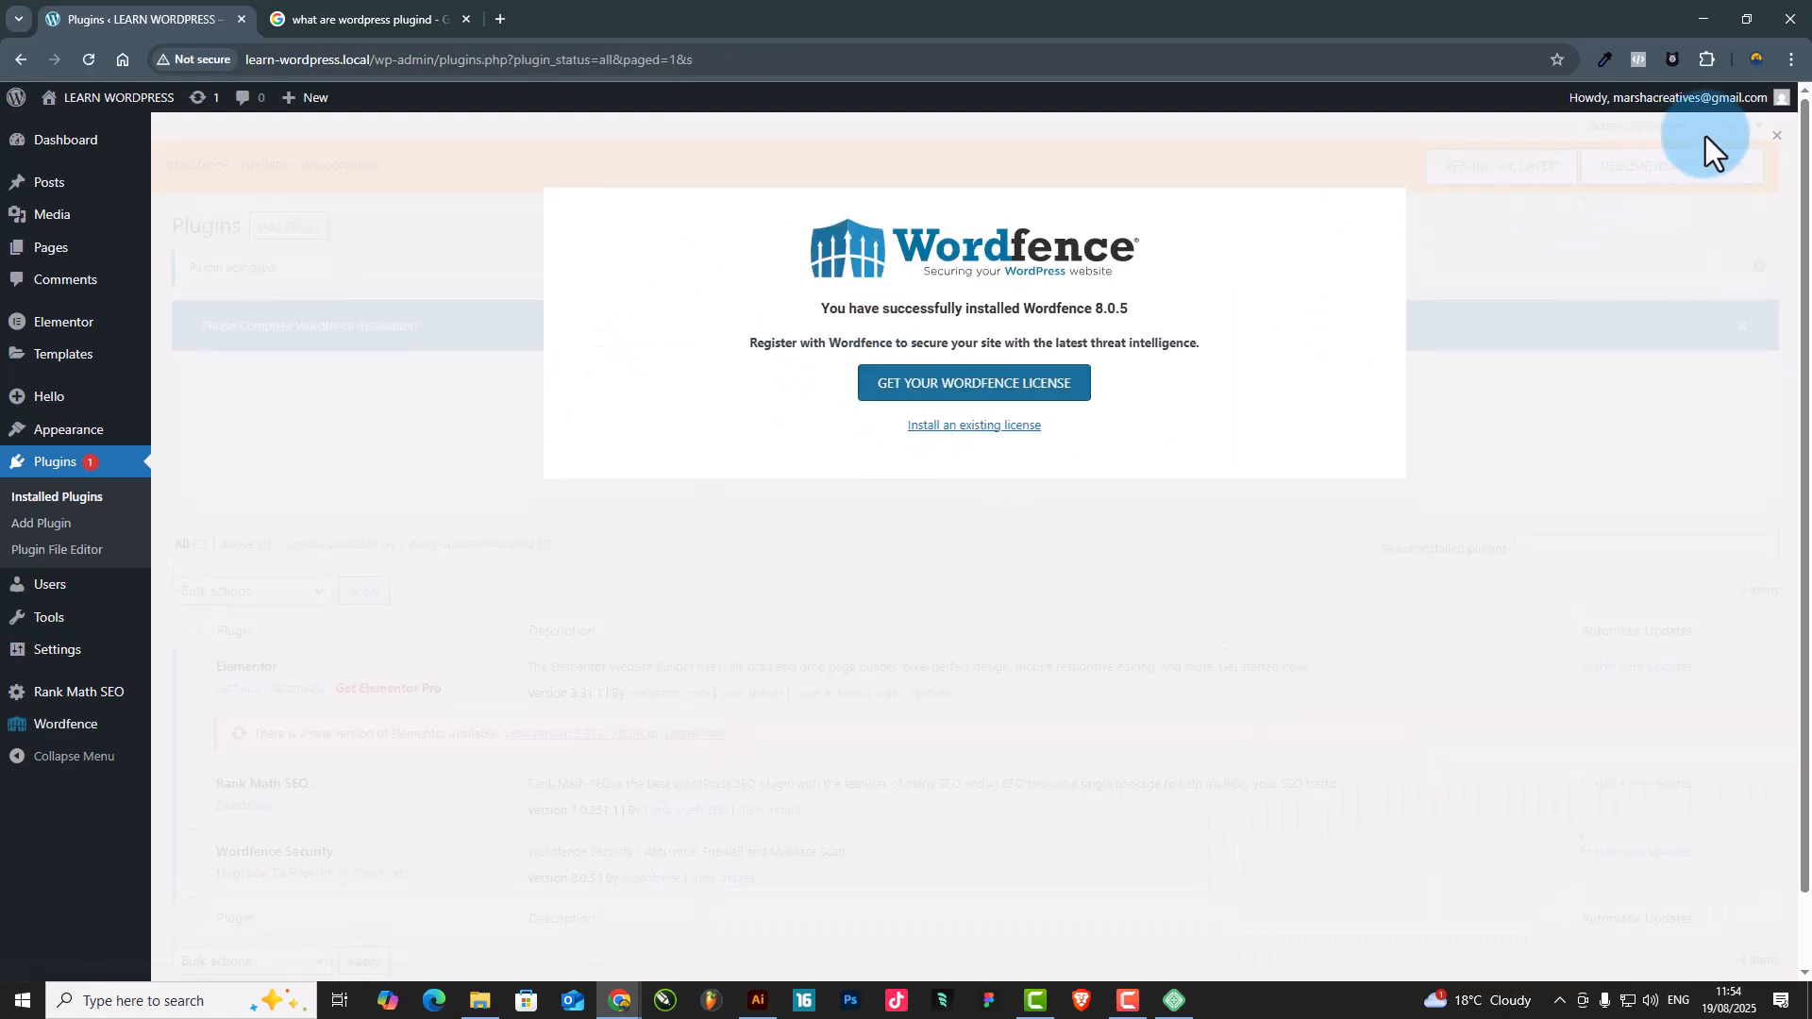
click(1773, 141)
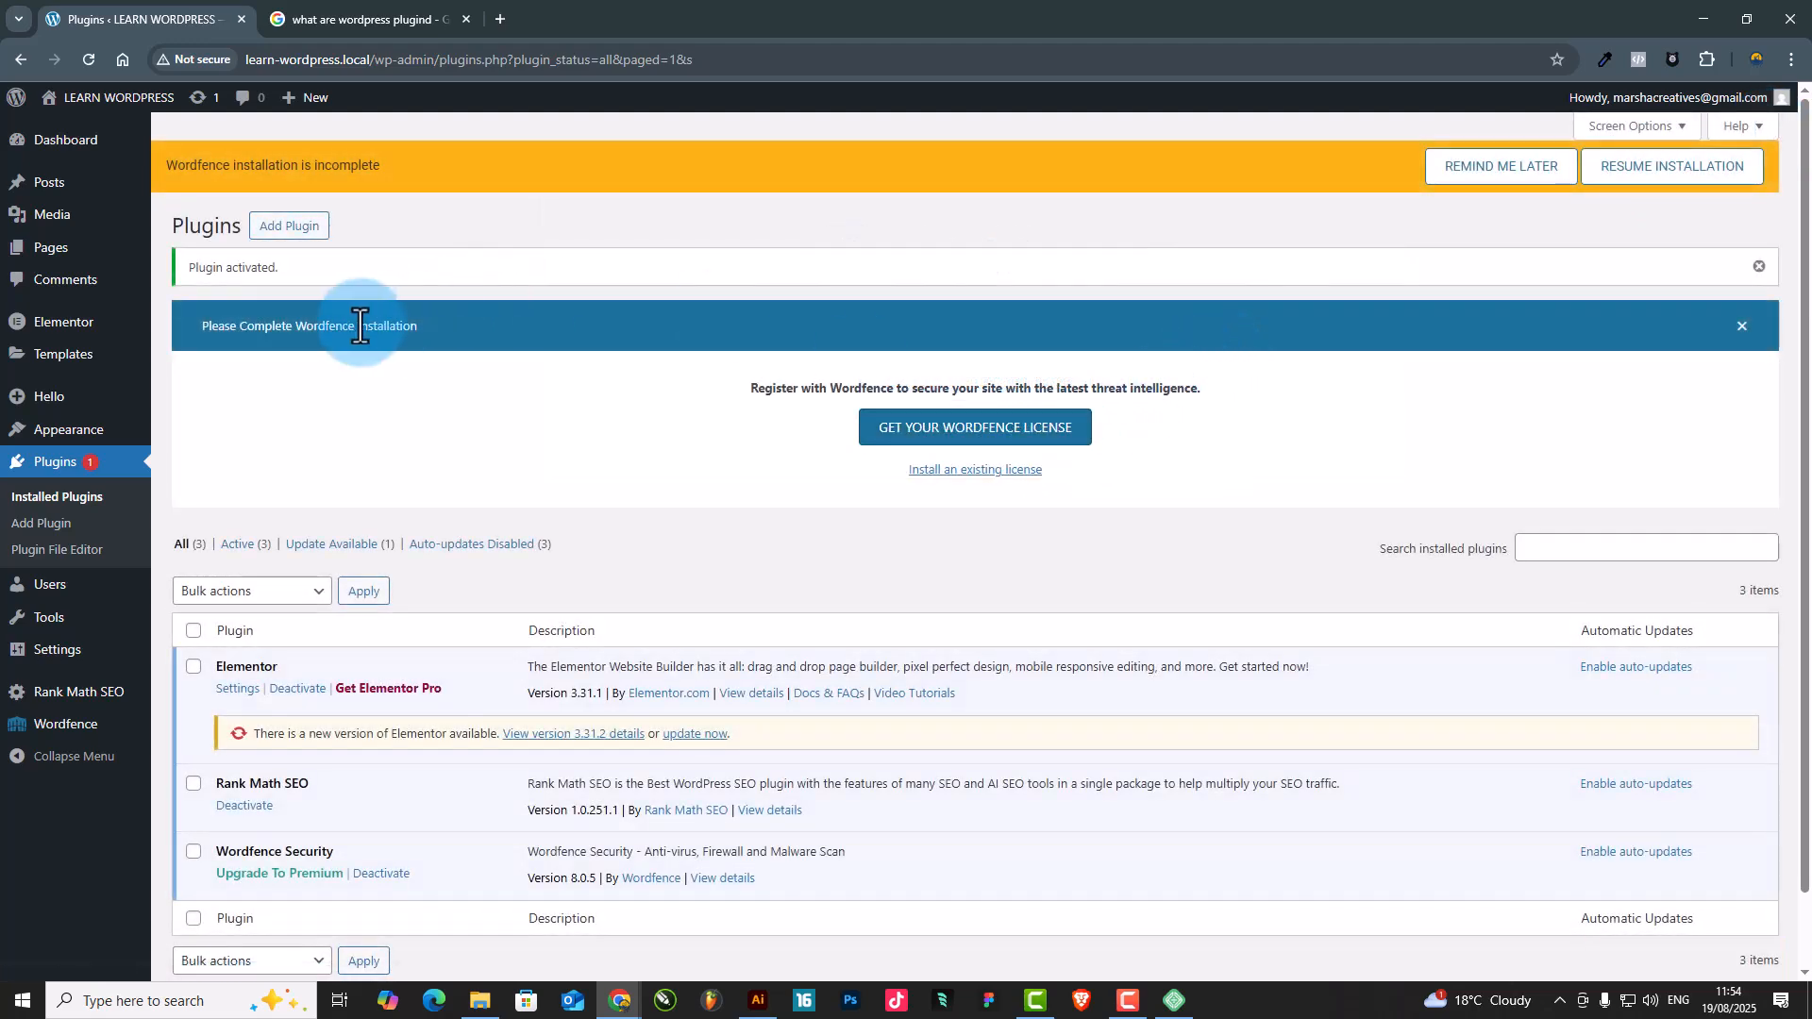
Reopen the installed plugins list and dismiss the notice asking to complete the Wordfence installation
click(30, 458)
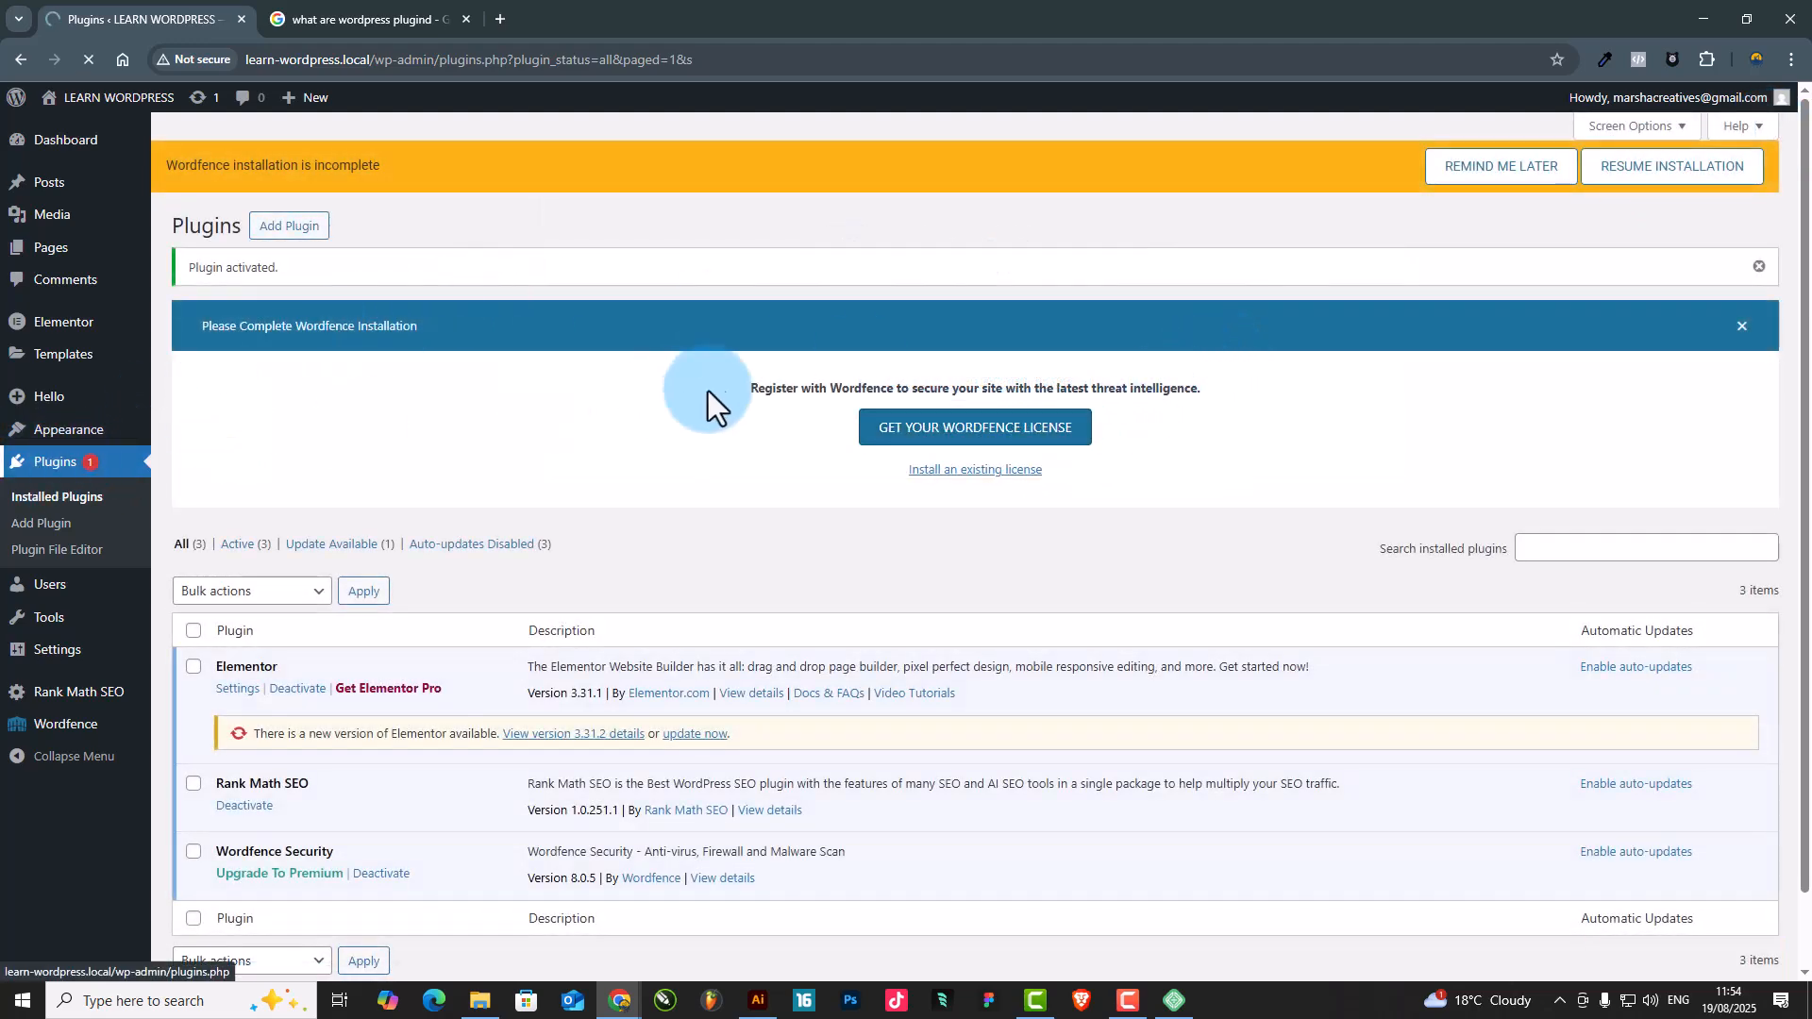
scroll(746, 388, down, 1)
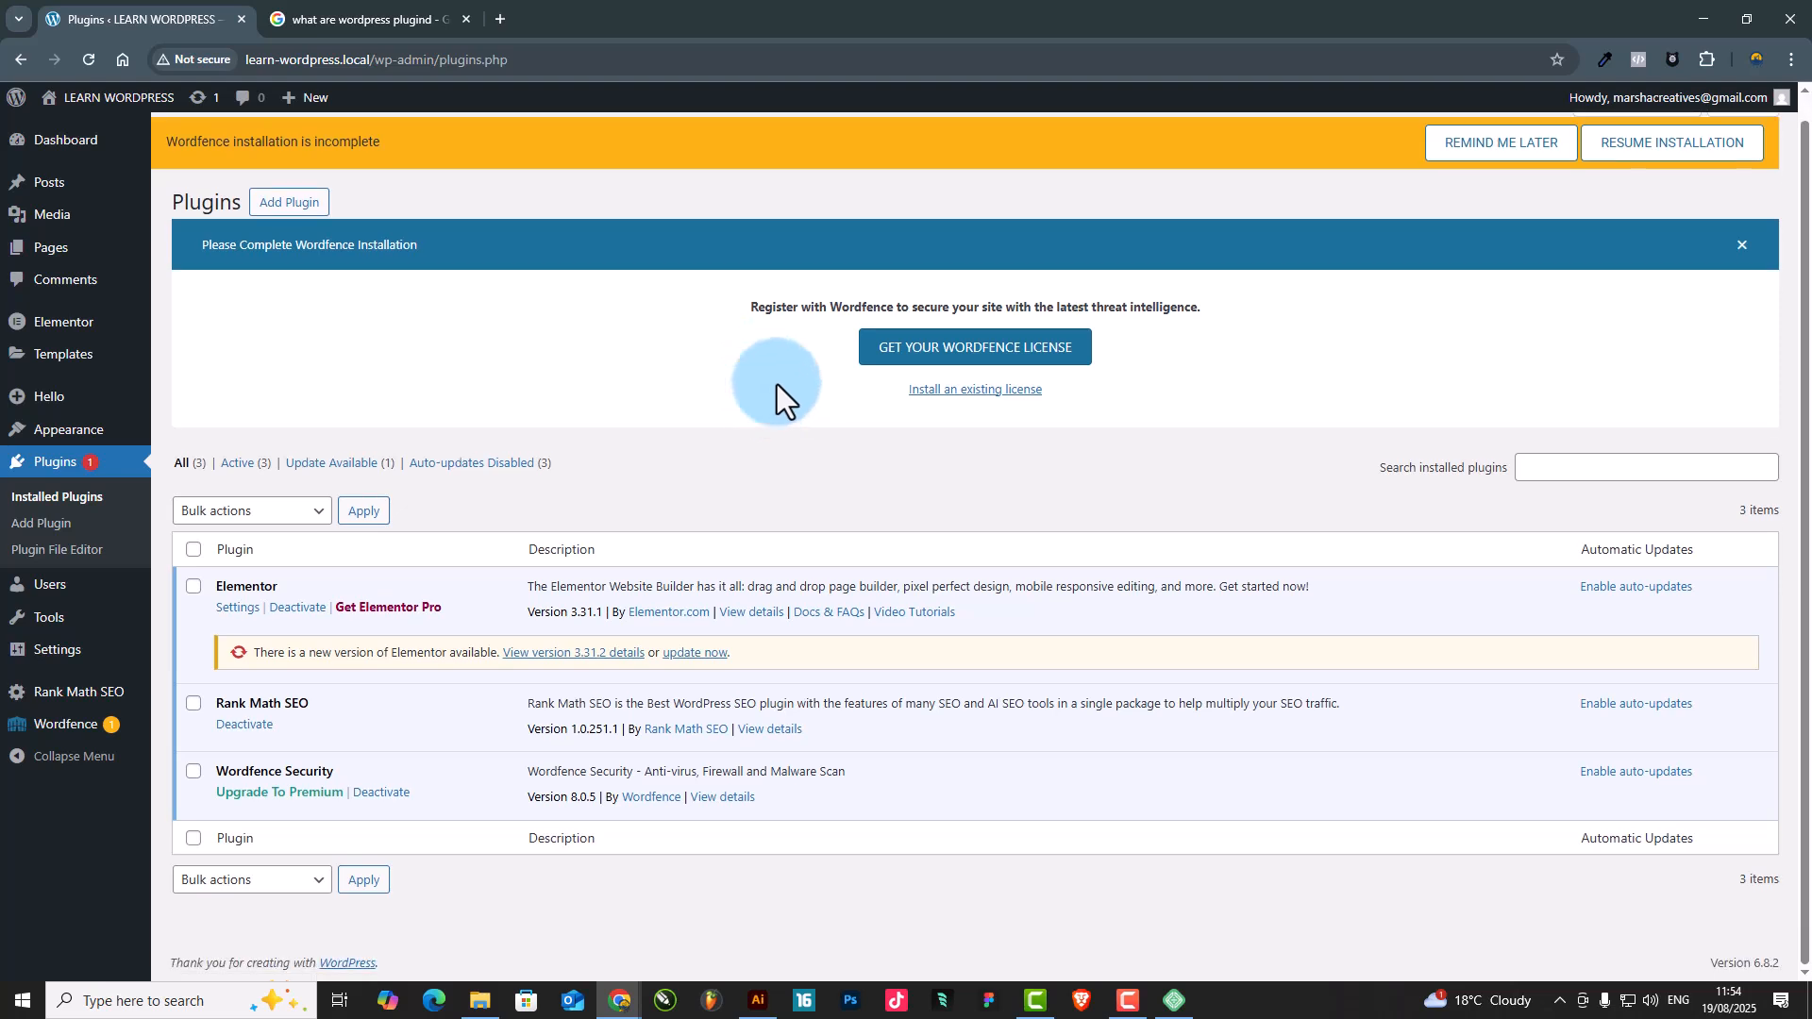
scroll(755, 406, up, 1)
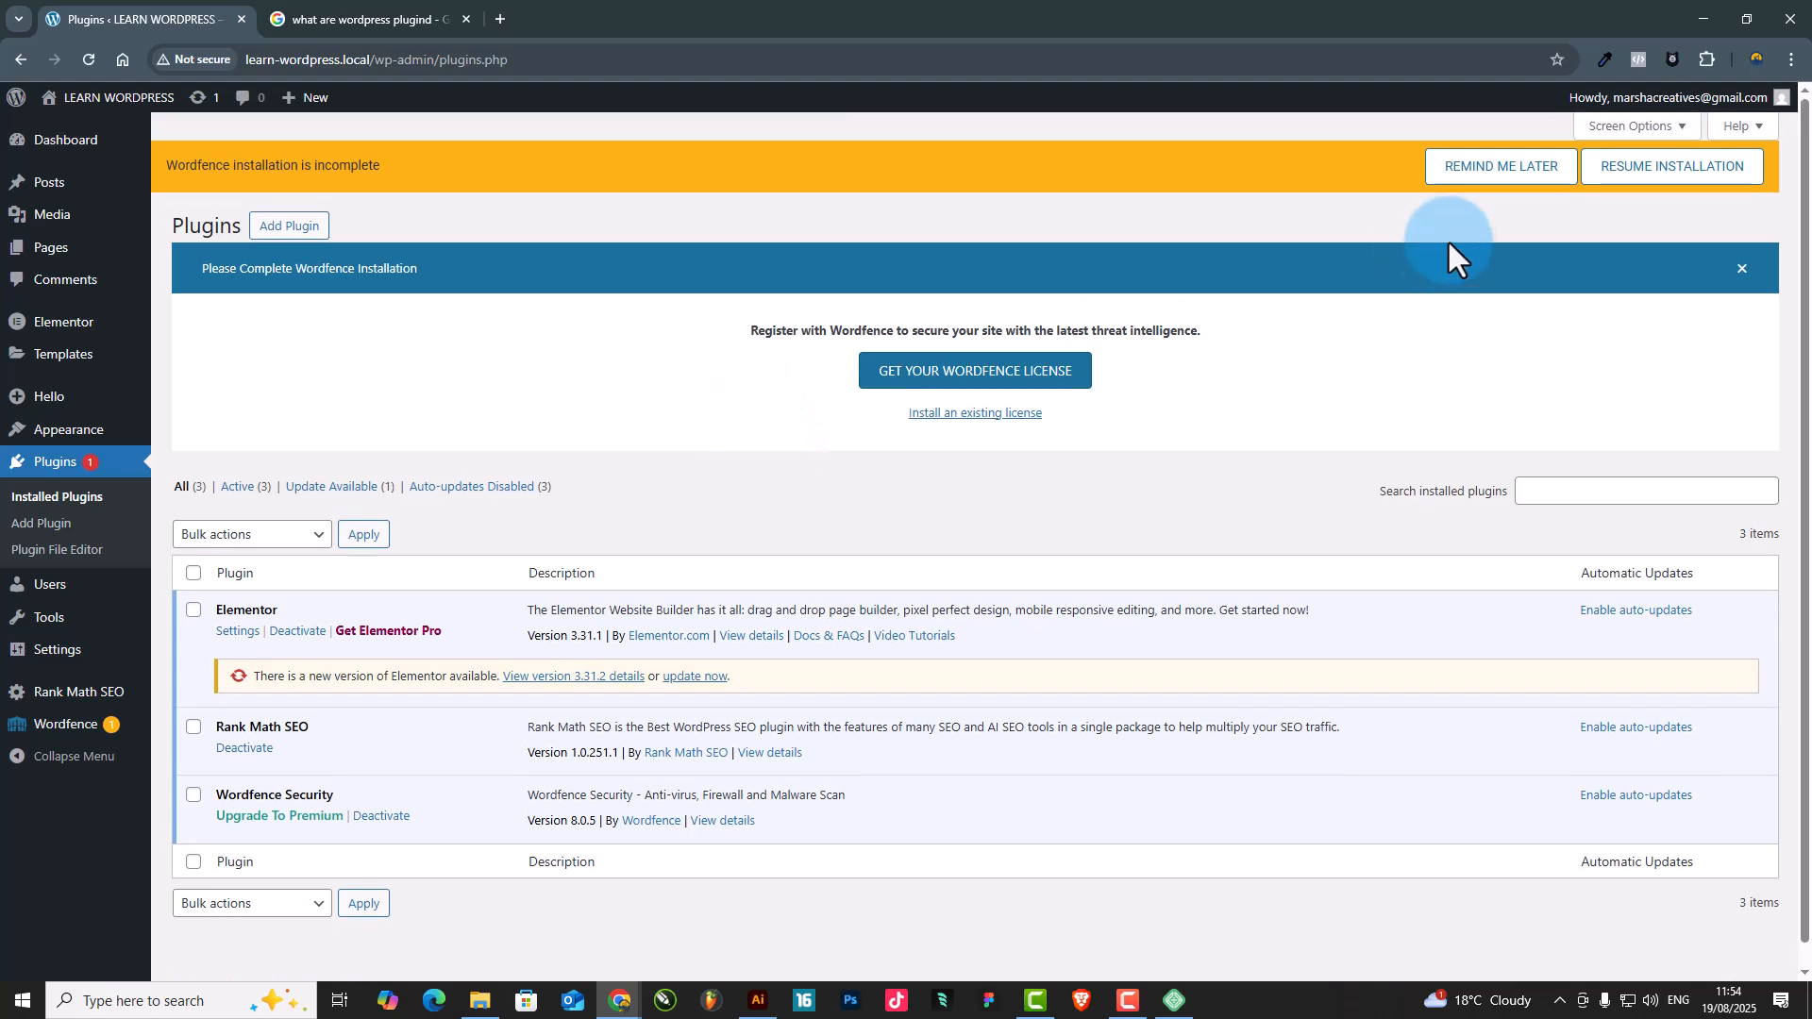
click(1736, 268)
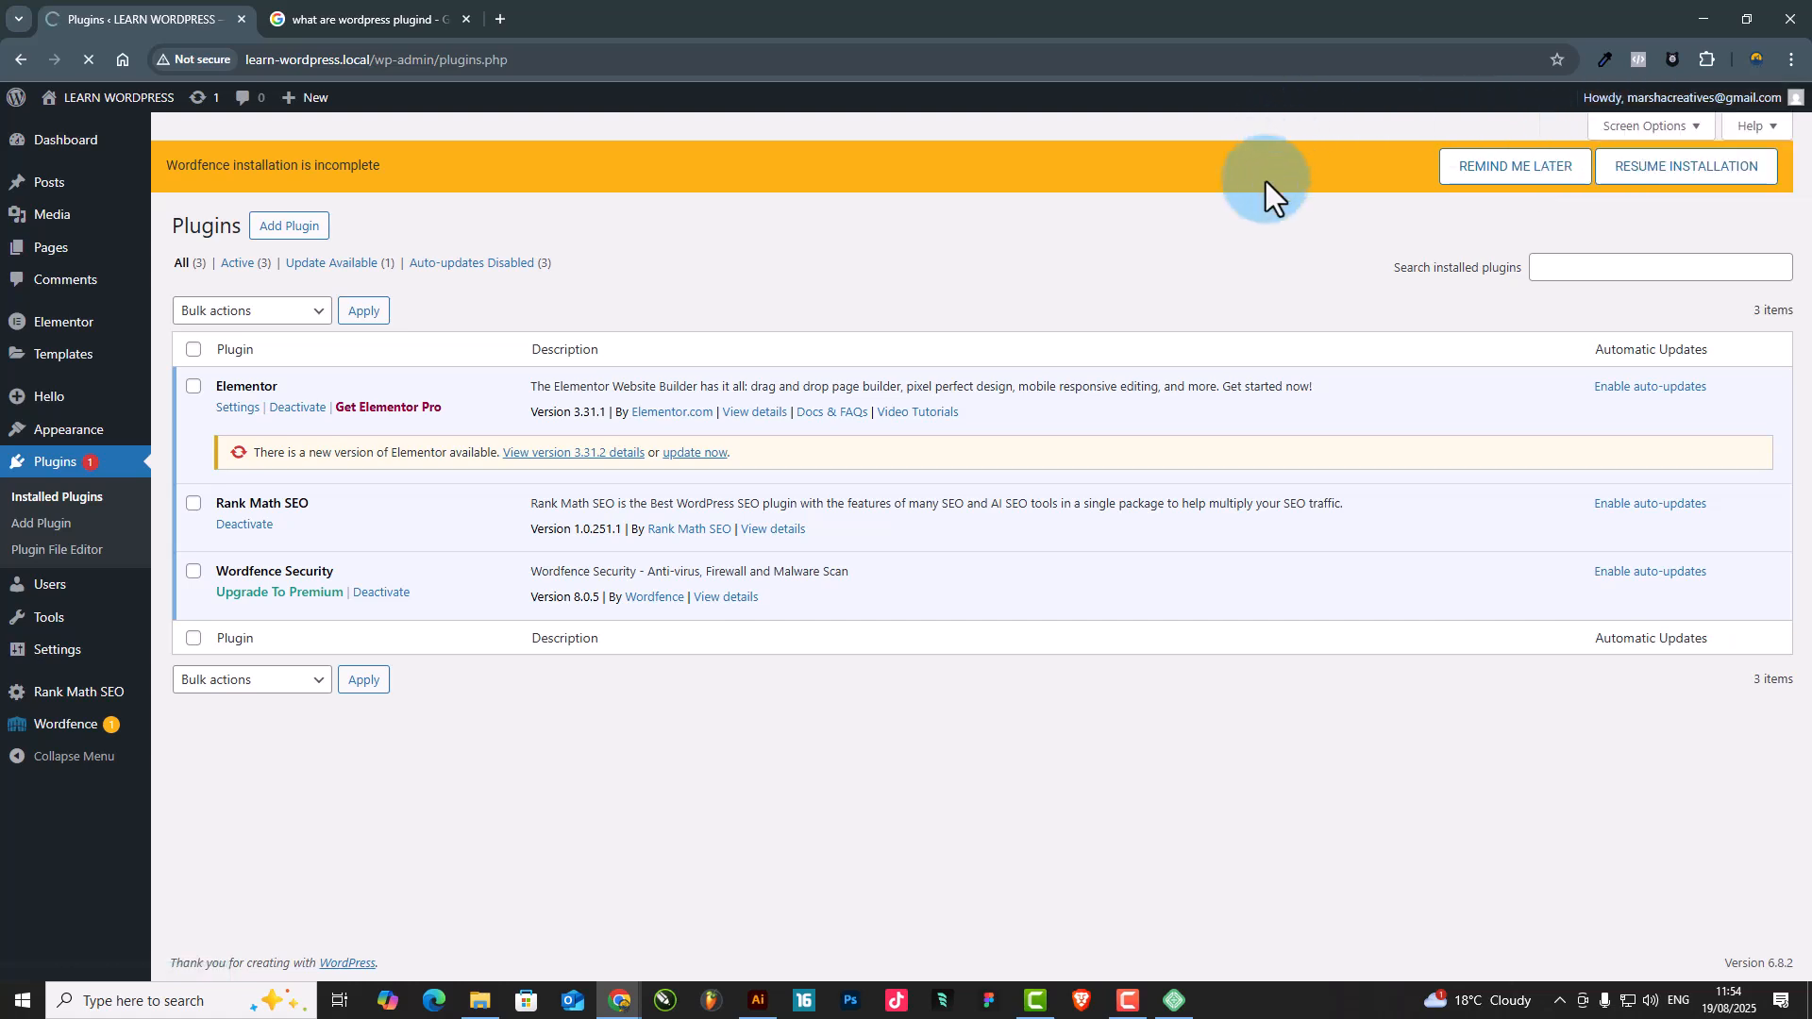
Reload the admin from the learn-wordpress.local/wp-admin/ address and open the account's profile page
click(85, 57)
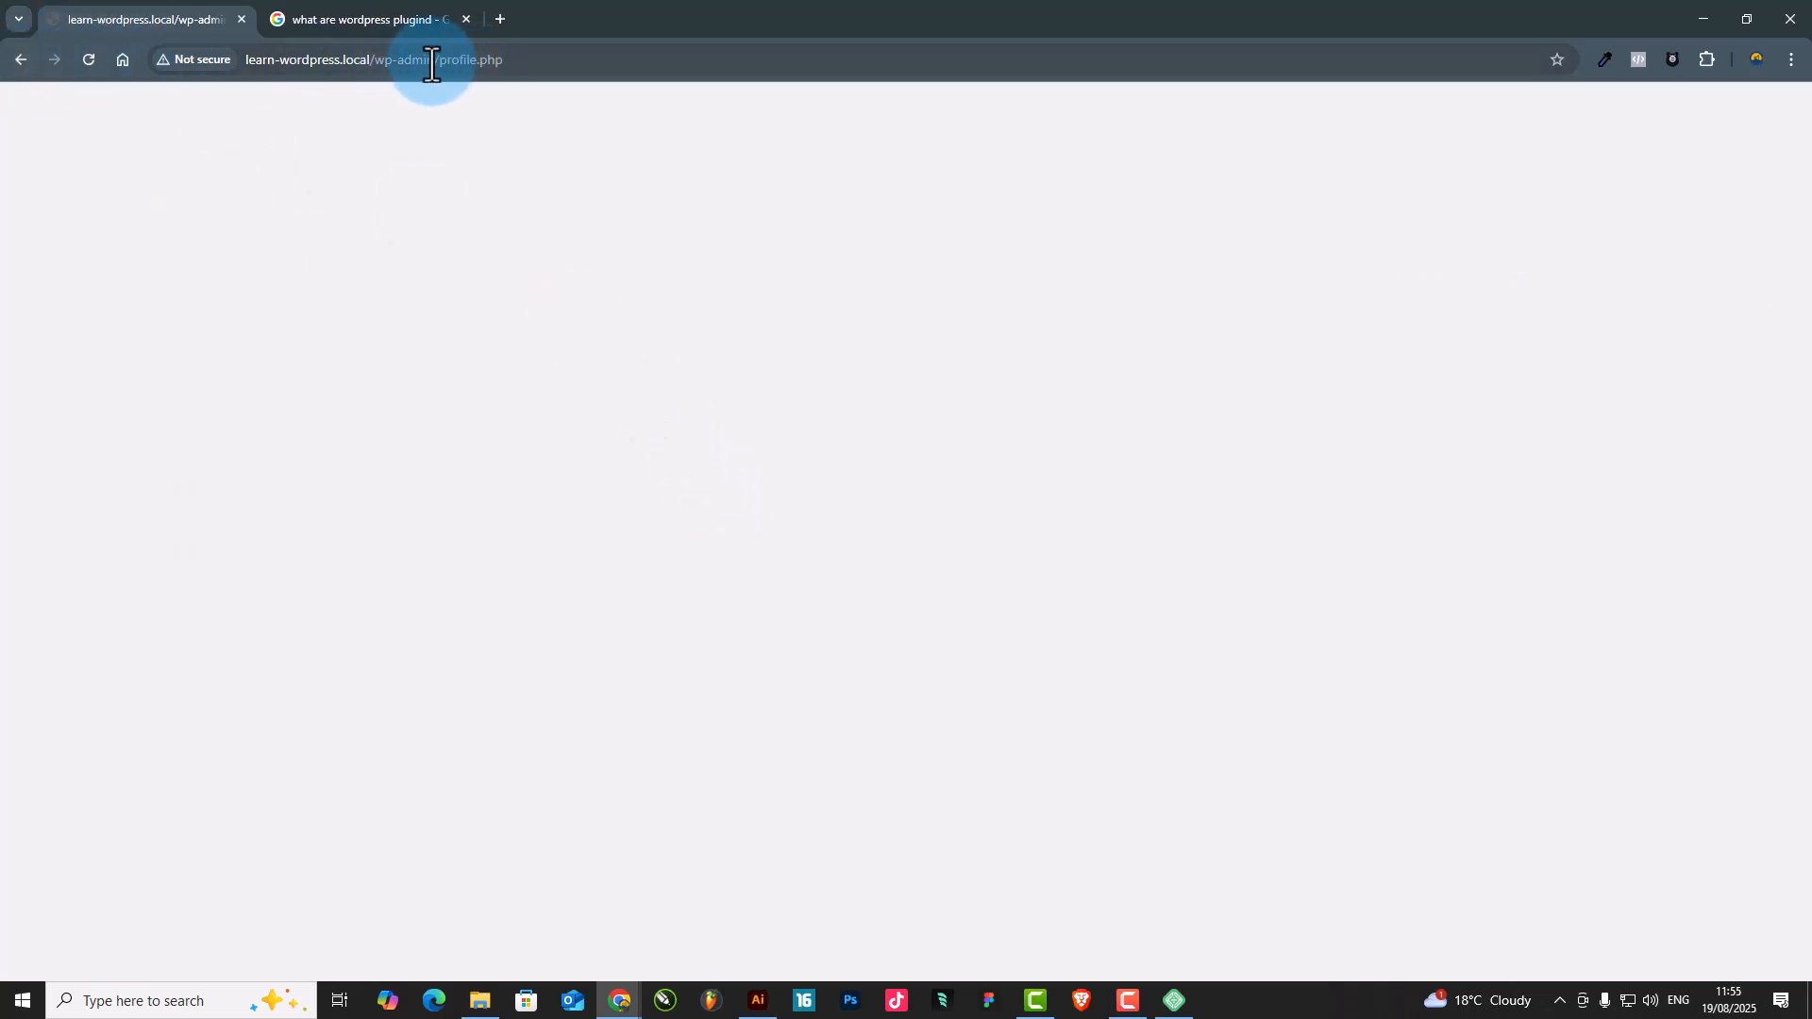
drag(437, 61, 720, 66)
key(BackSpace)
key(Return)
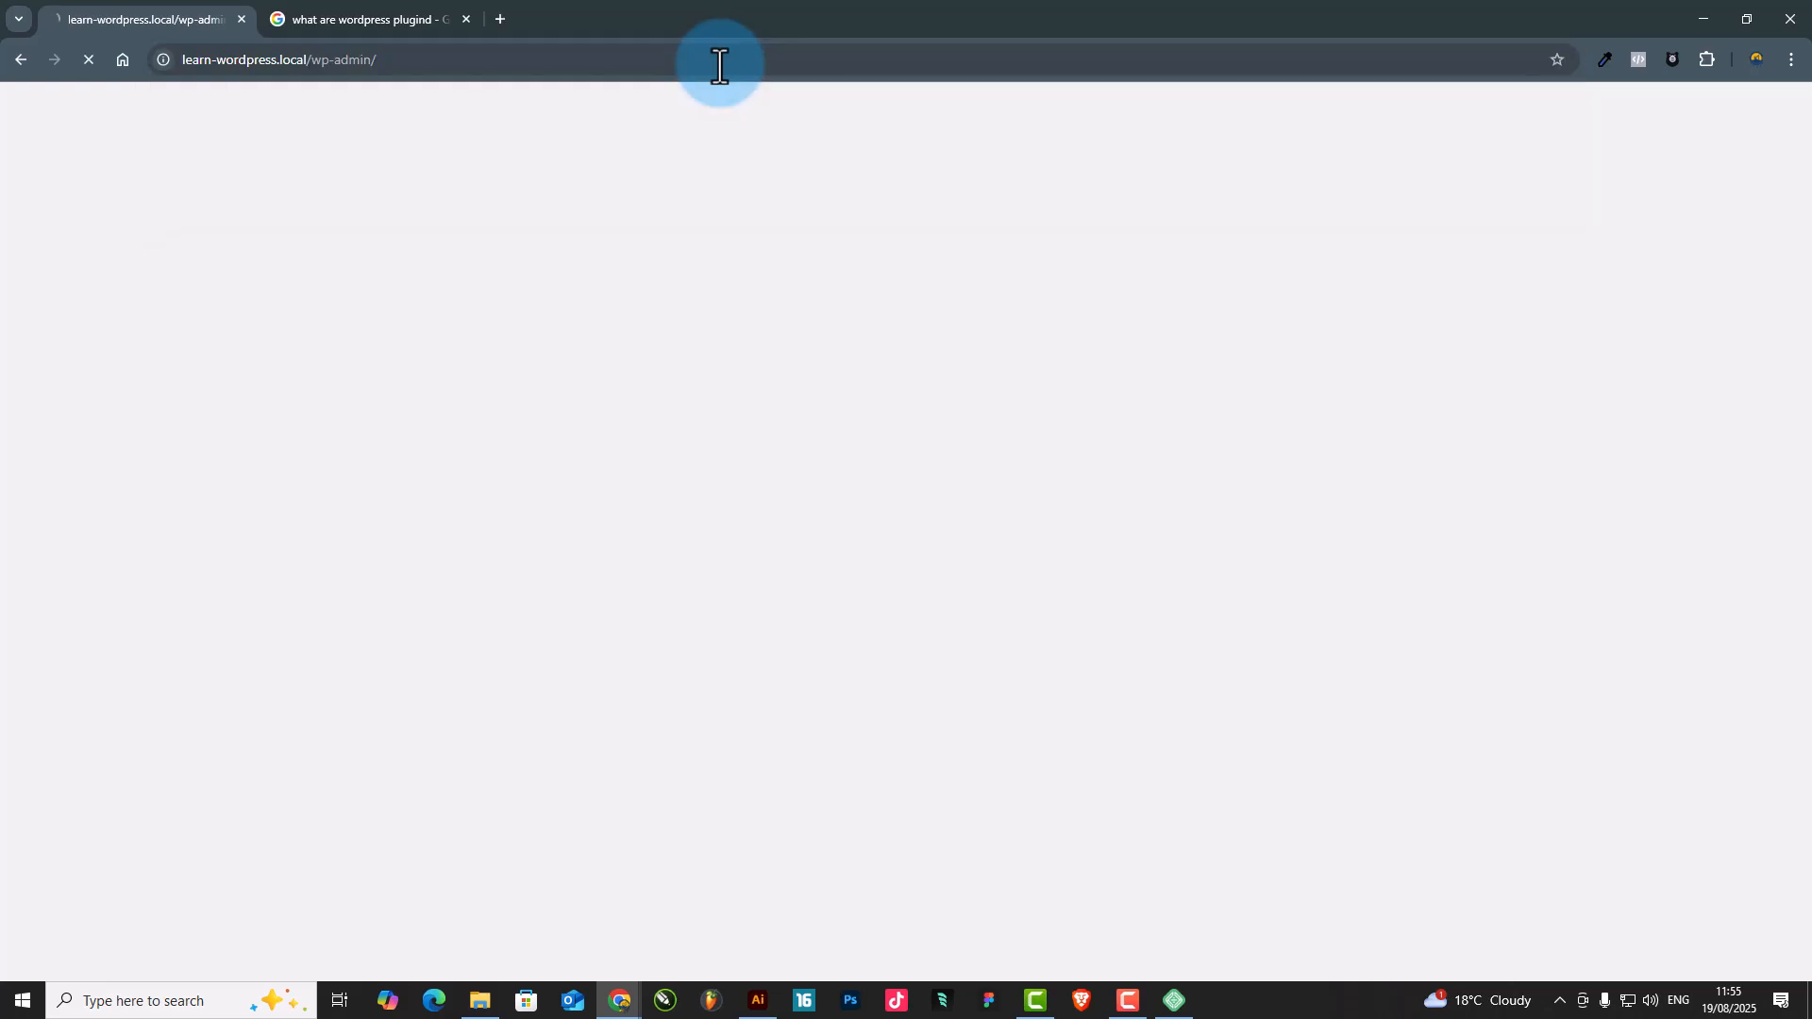
click(1616, 102)
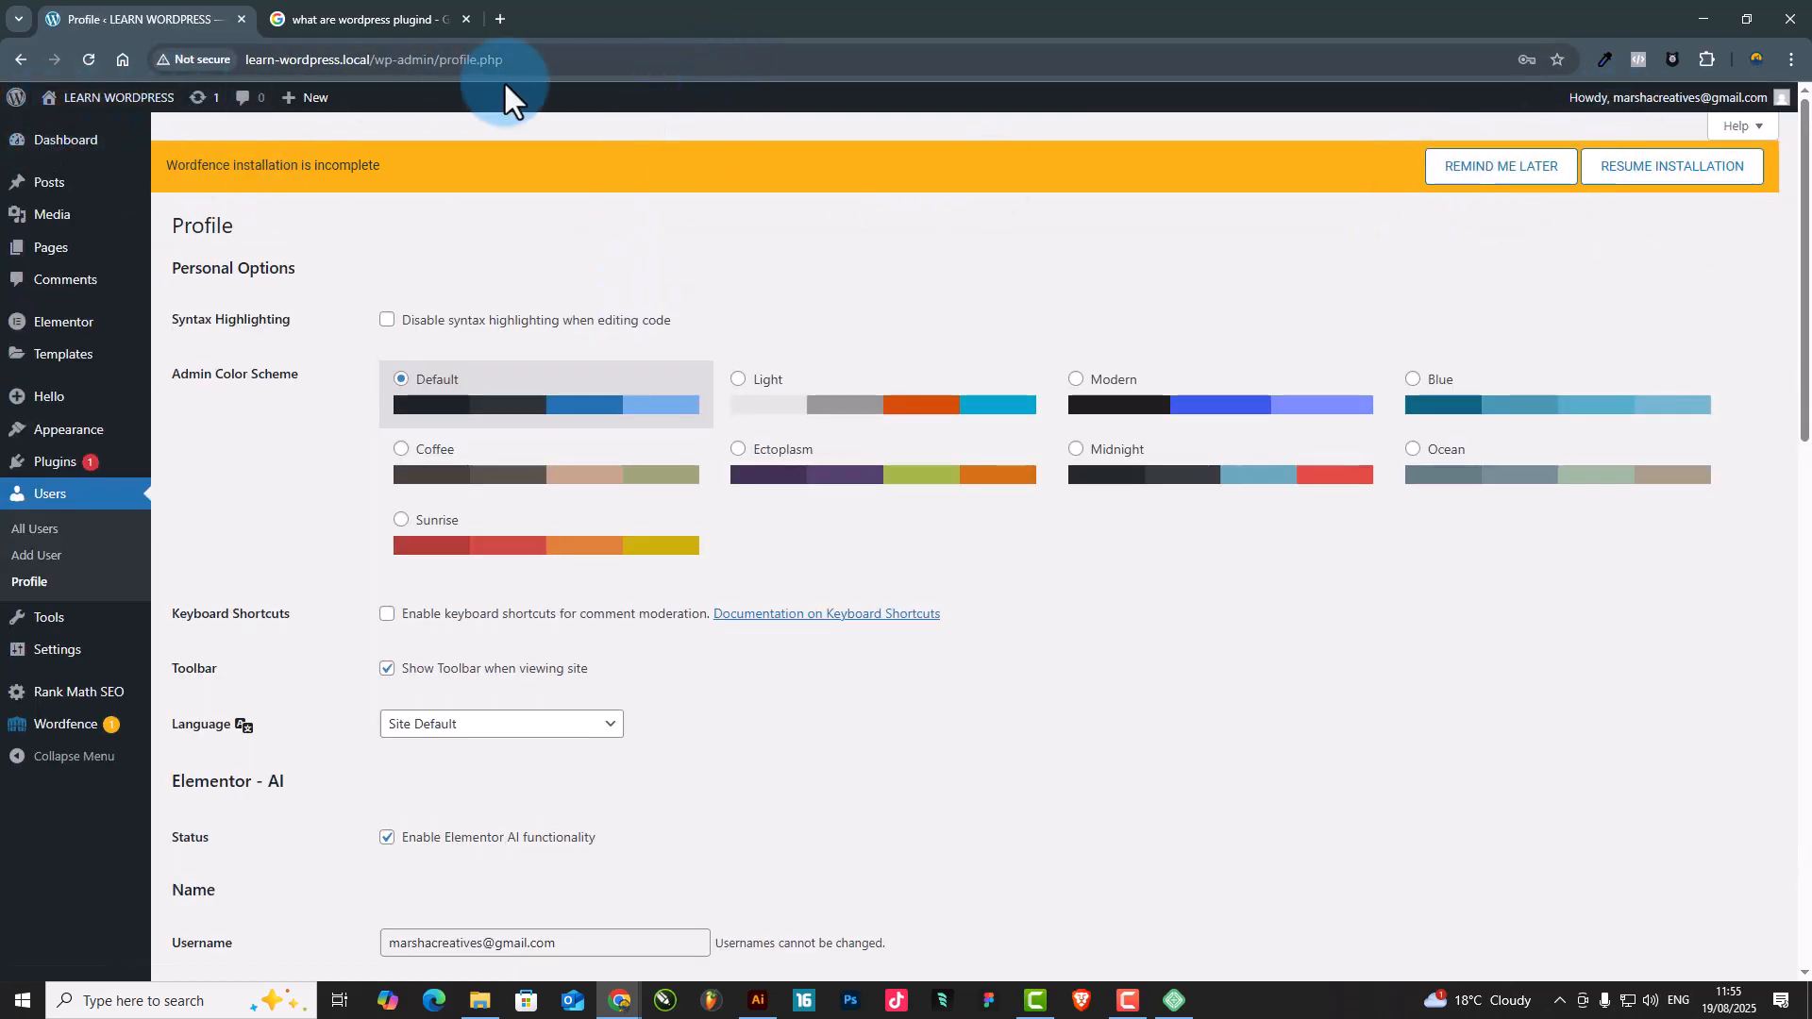
Look over the profile page's personal options and reopen the installed plugins list
scroll(1157, 315, down, 5)
scroll(1038, 330, up, 5)
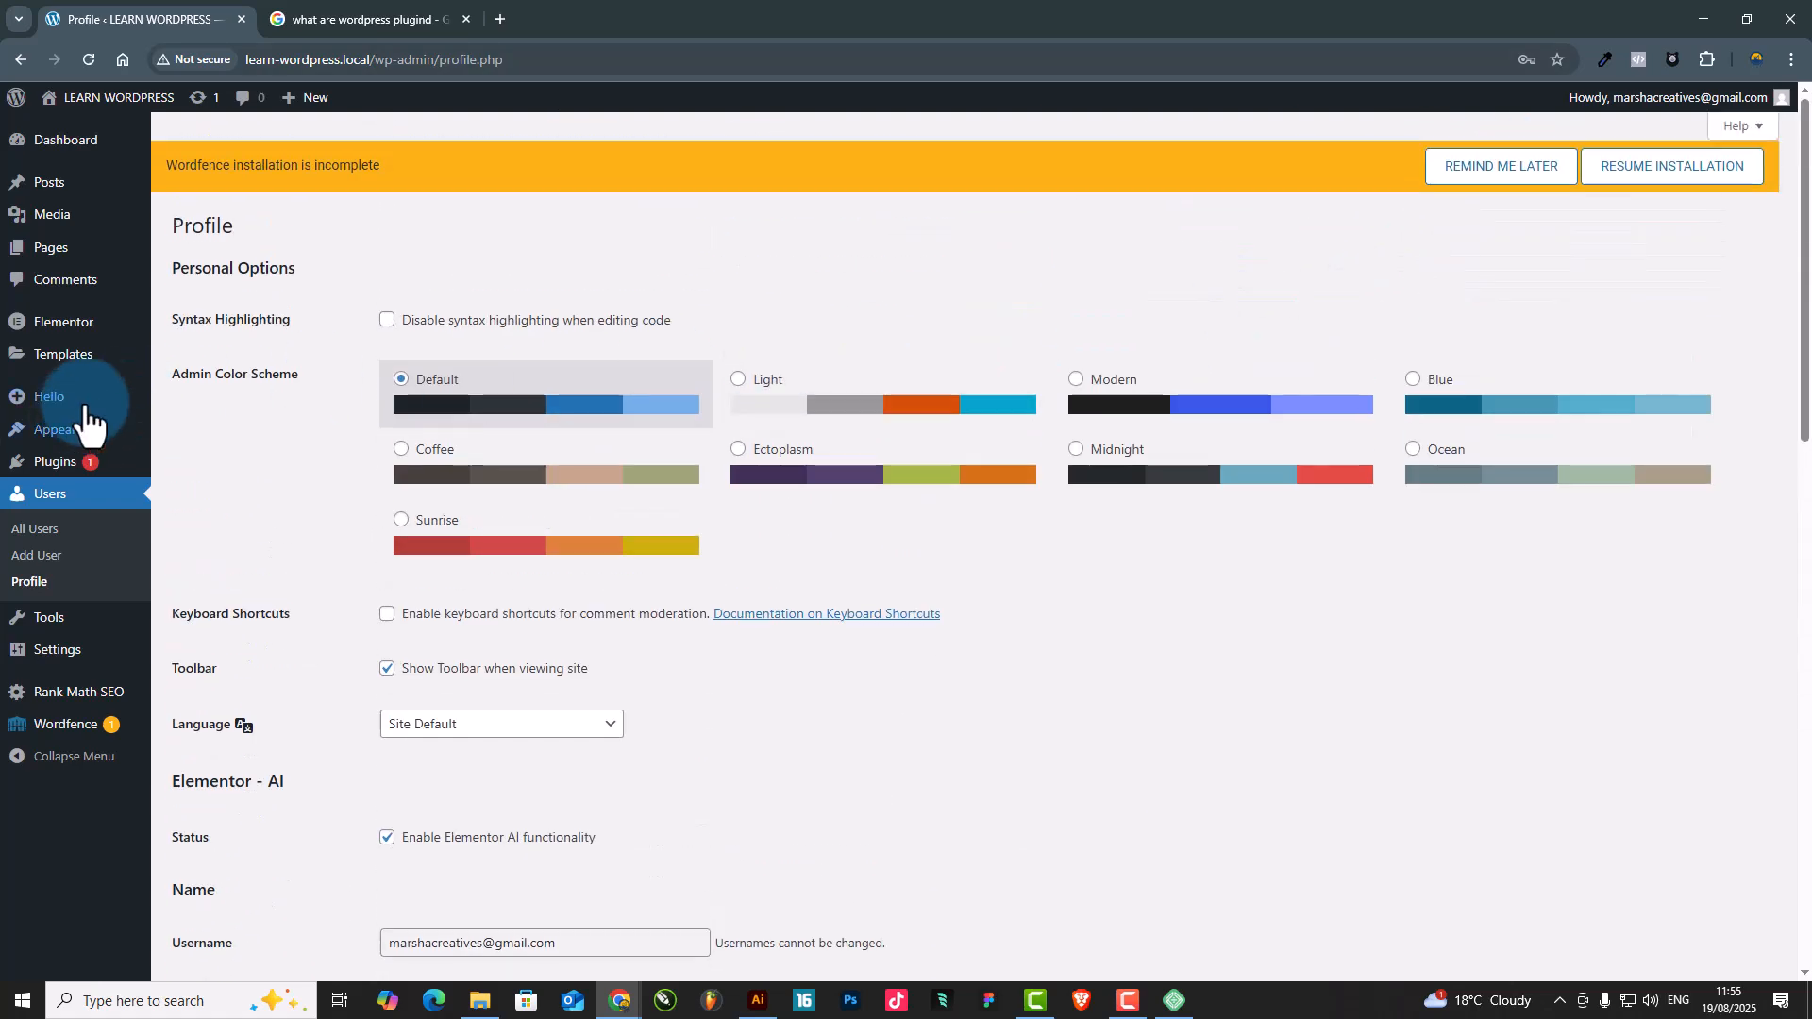
scroll(88, 420, down, 5)
click(53, 465)
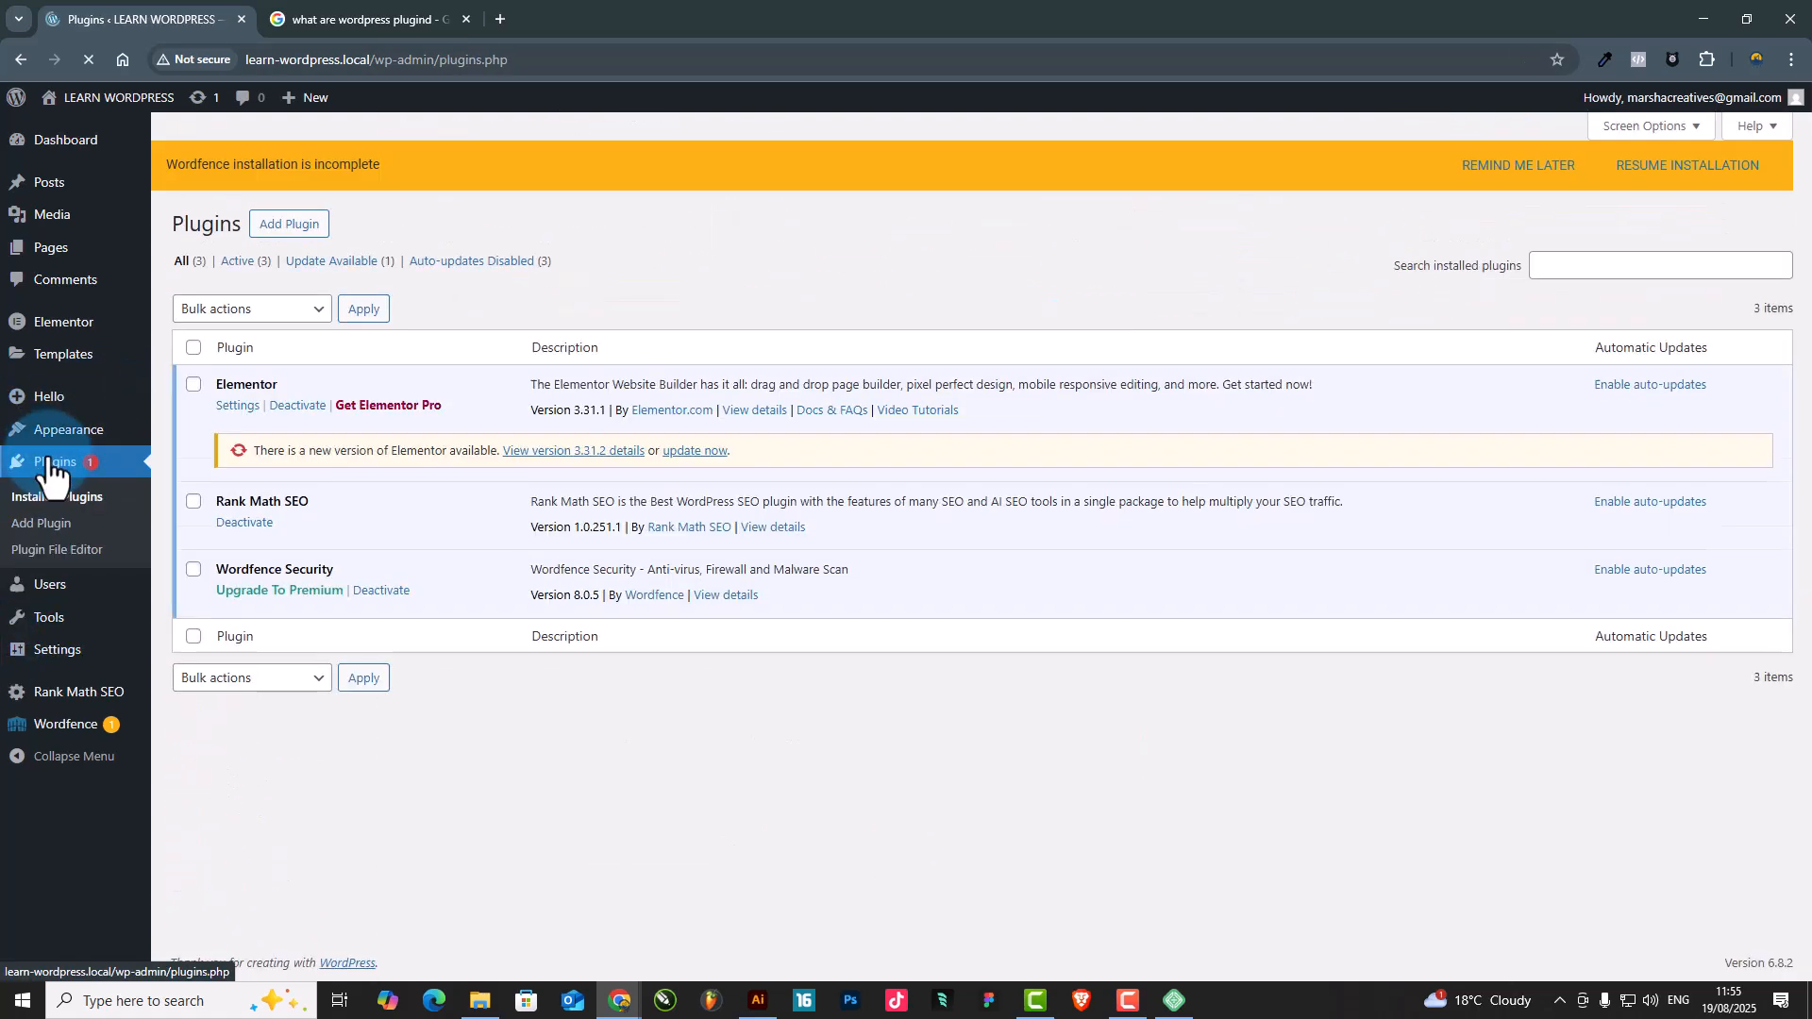
Hide the Automatic Updates and Description columns of the plugins list, show both again, and close the screen options
click(1649, 126)
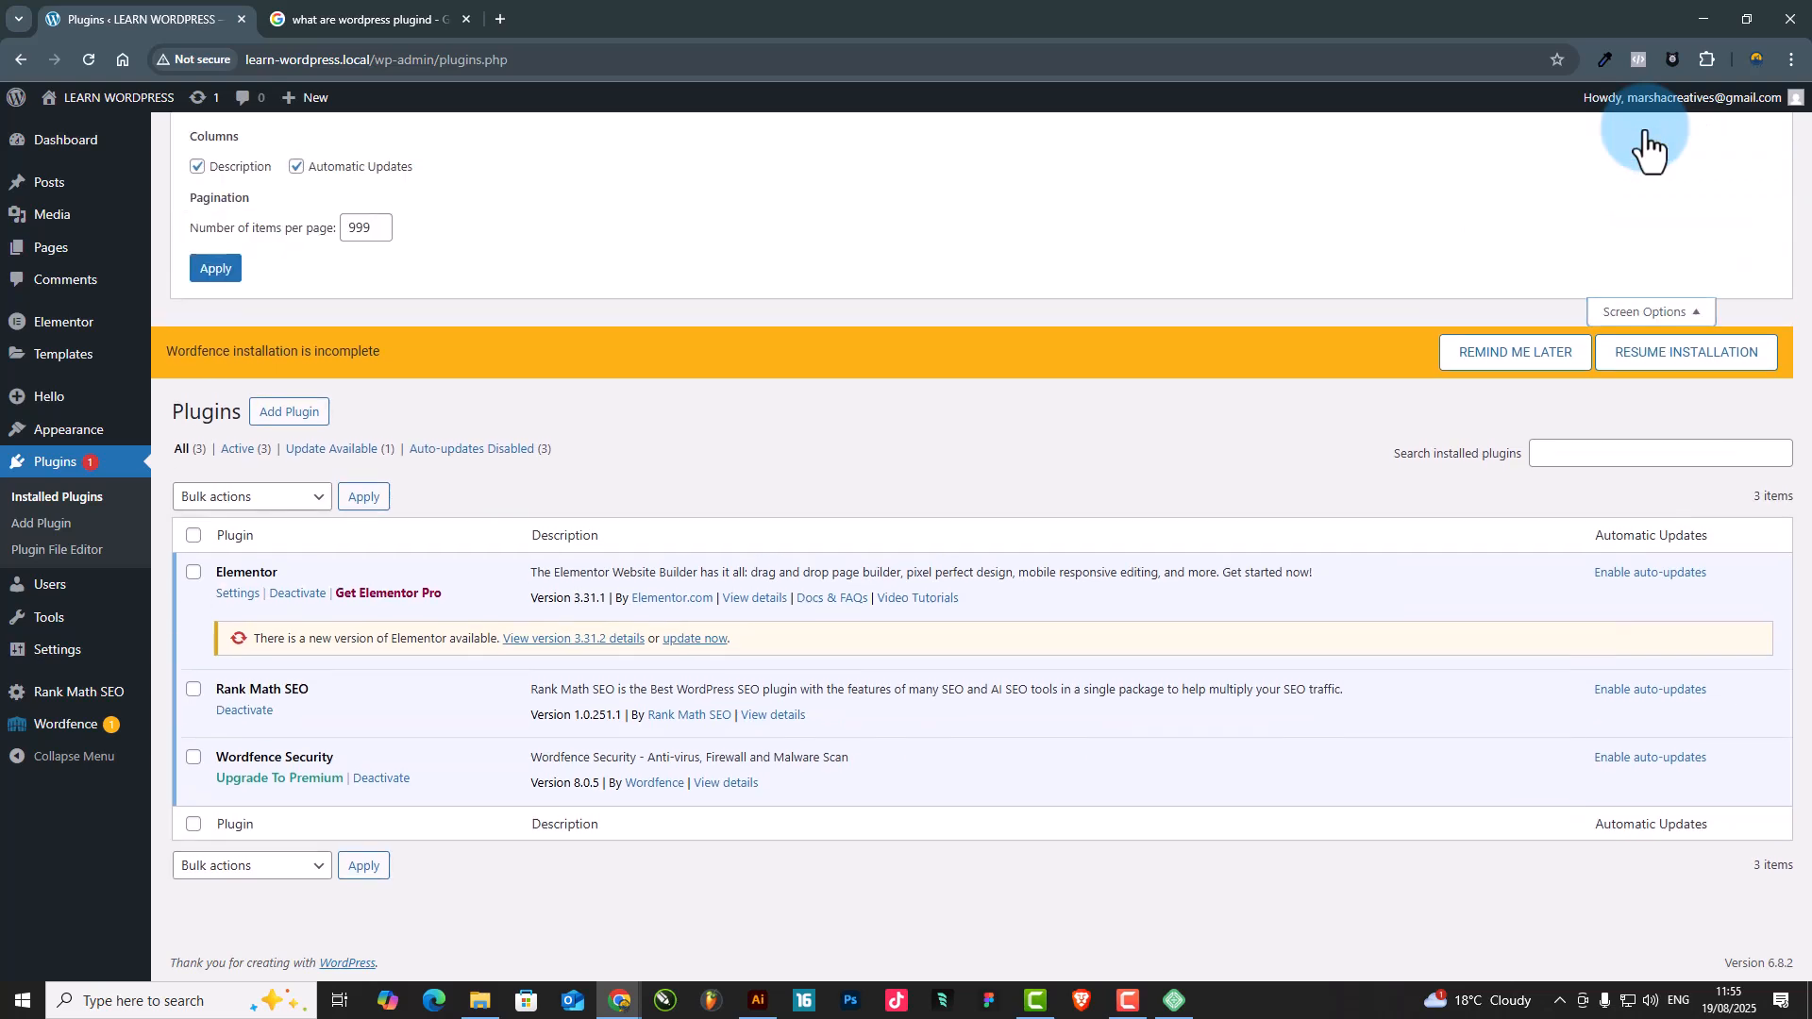
click(296, 169)
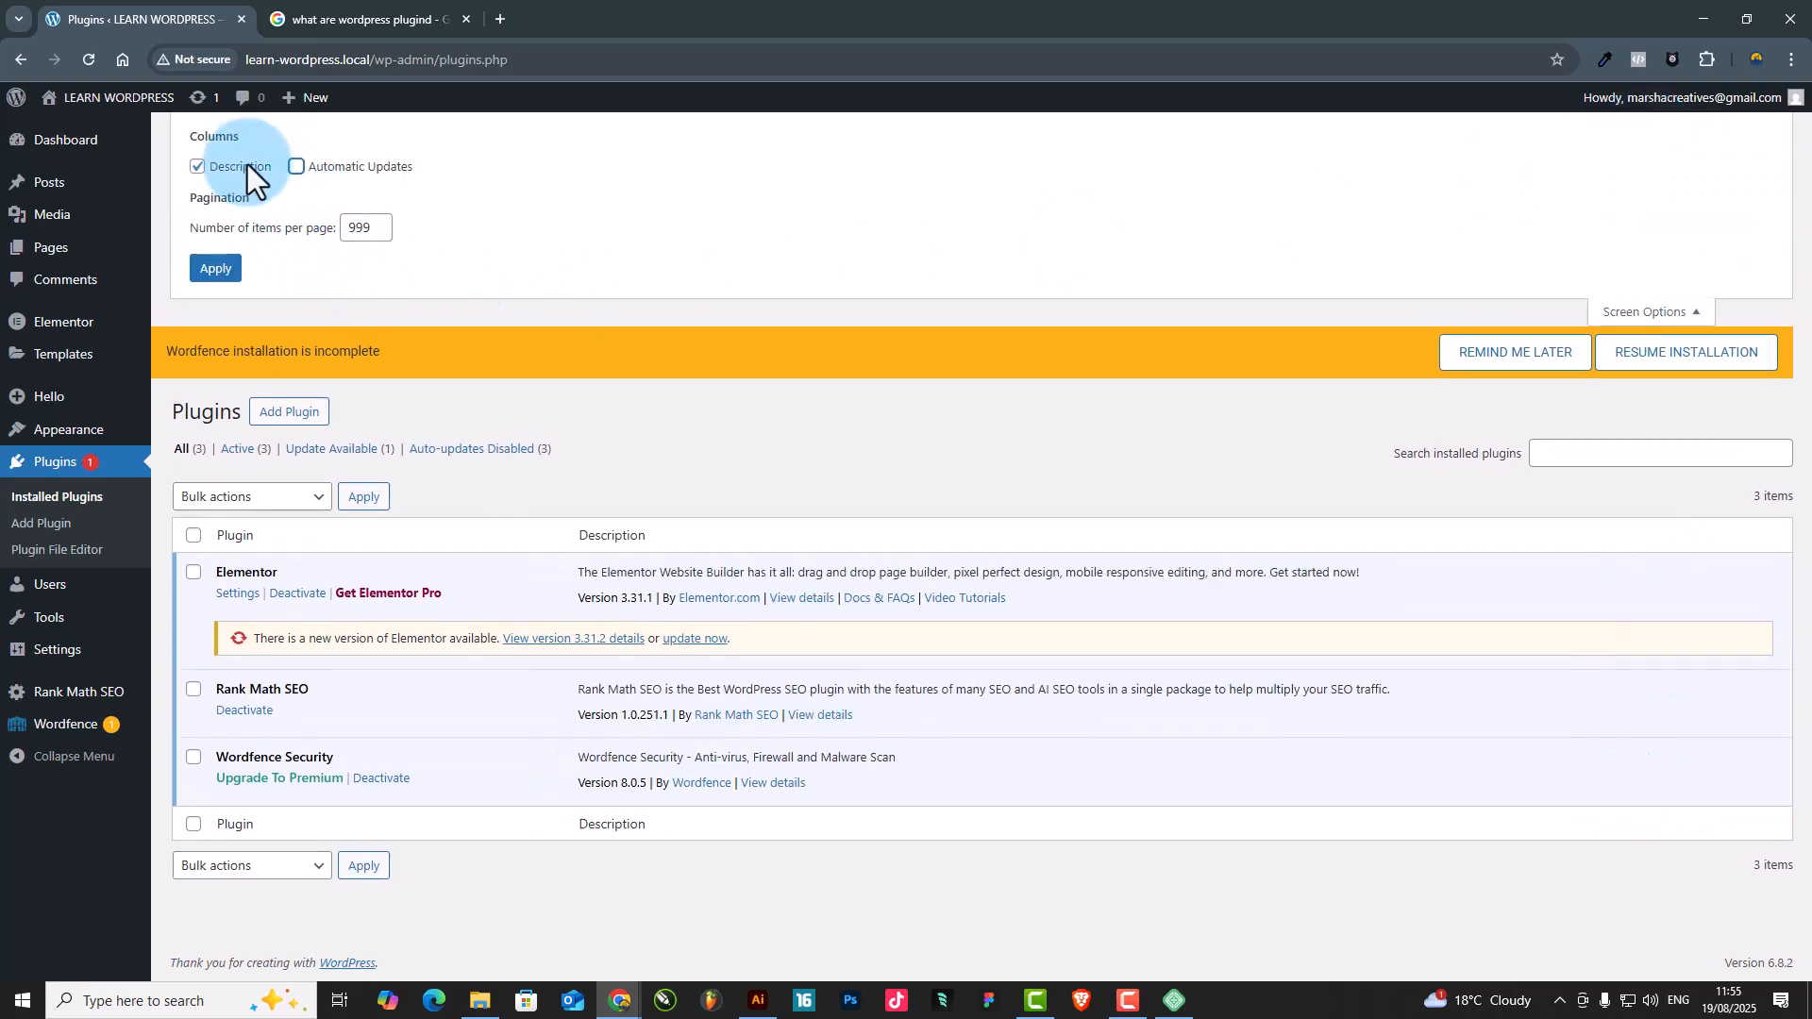
click(198, 168)
click(297, 167)
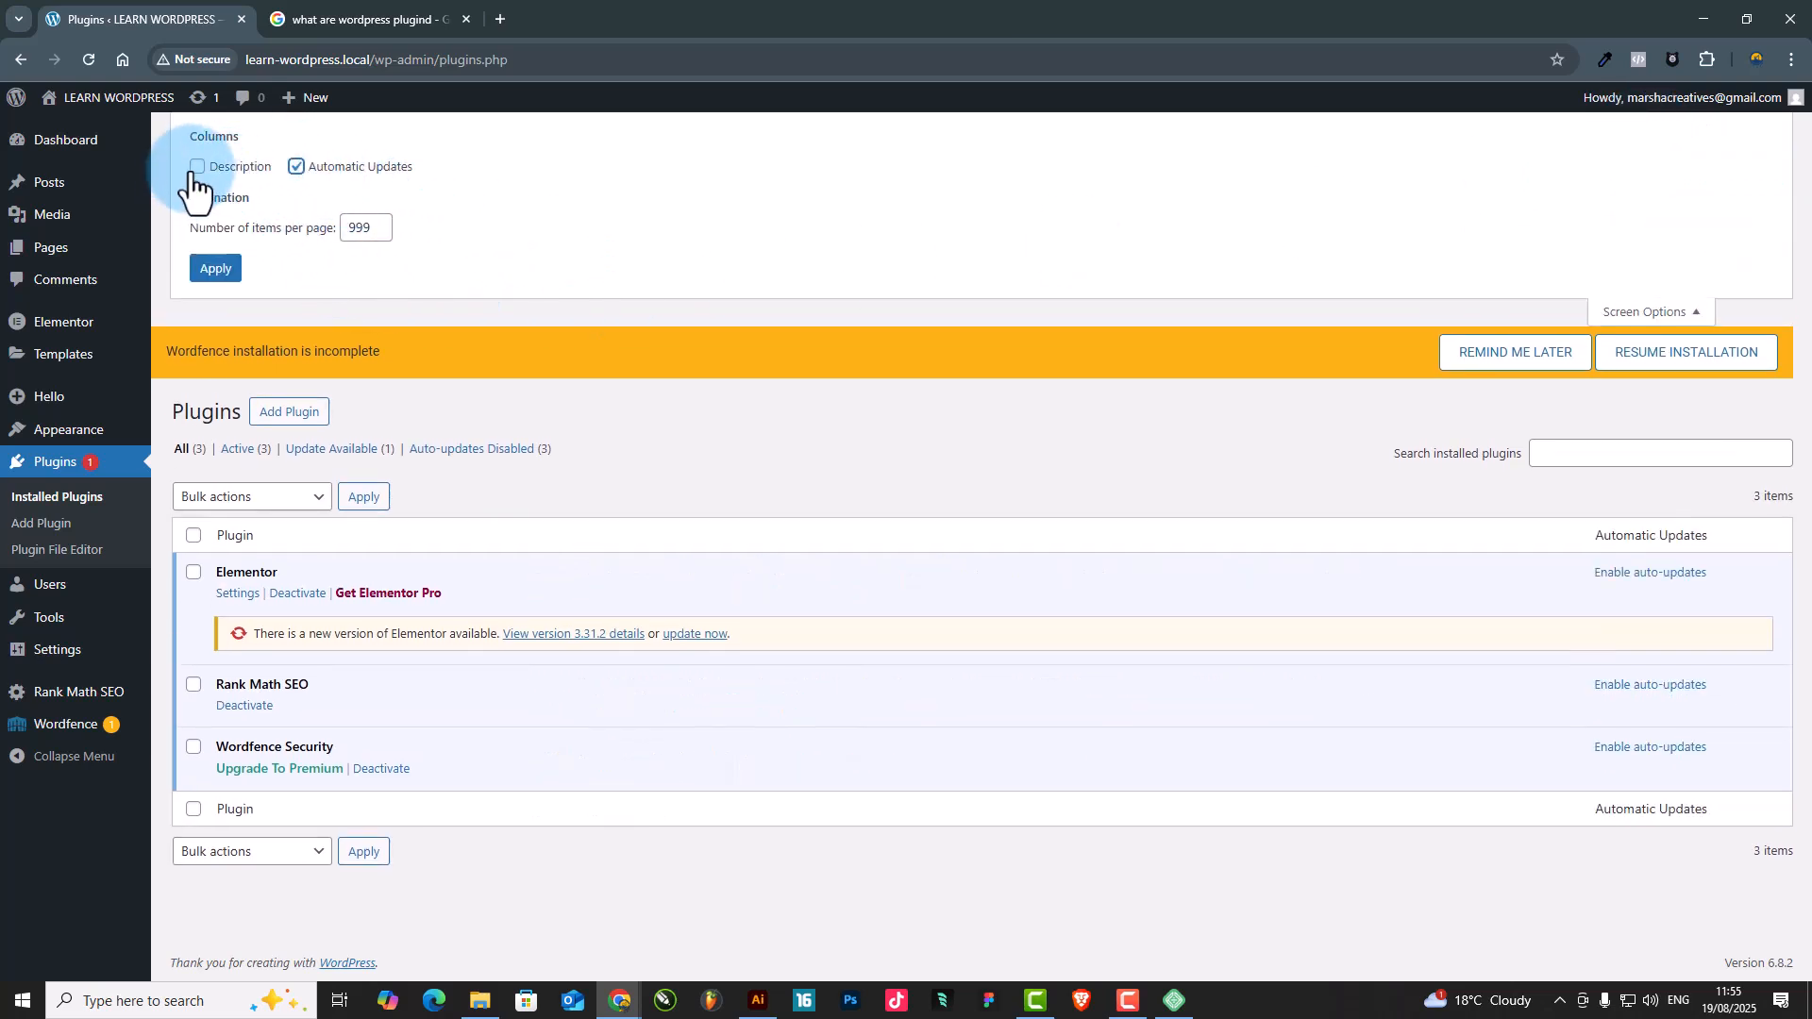
click(196, 167)
click(1643, 312)
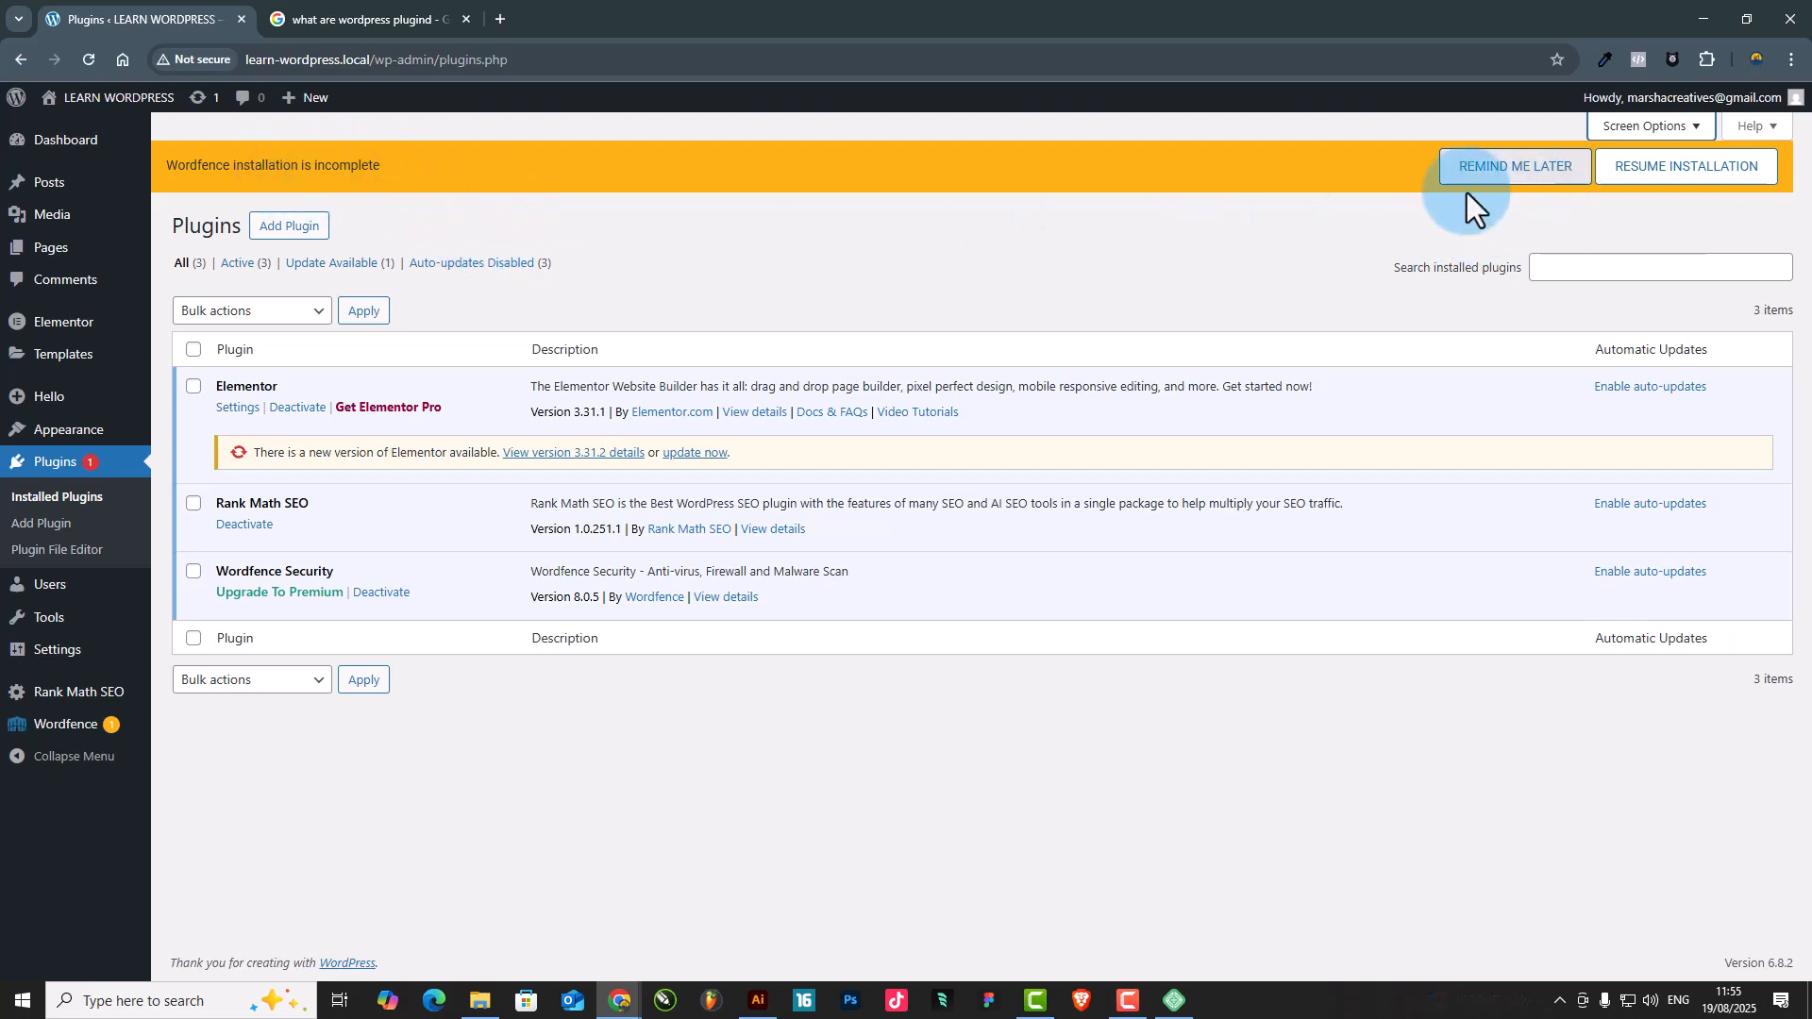
Deactivate Wordfence Security with the option to delete all Wordfence tables and data, and delete the plugin from the site
click(383, 593)
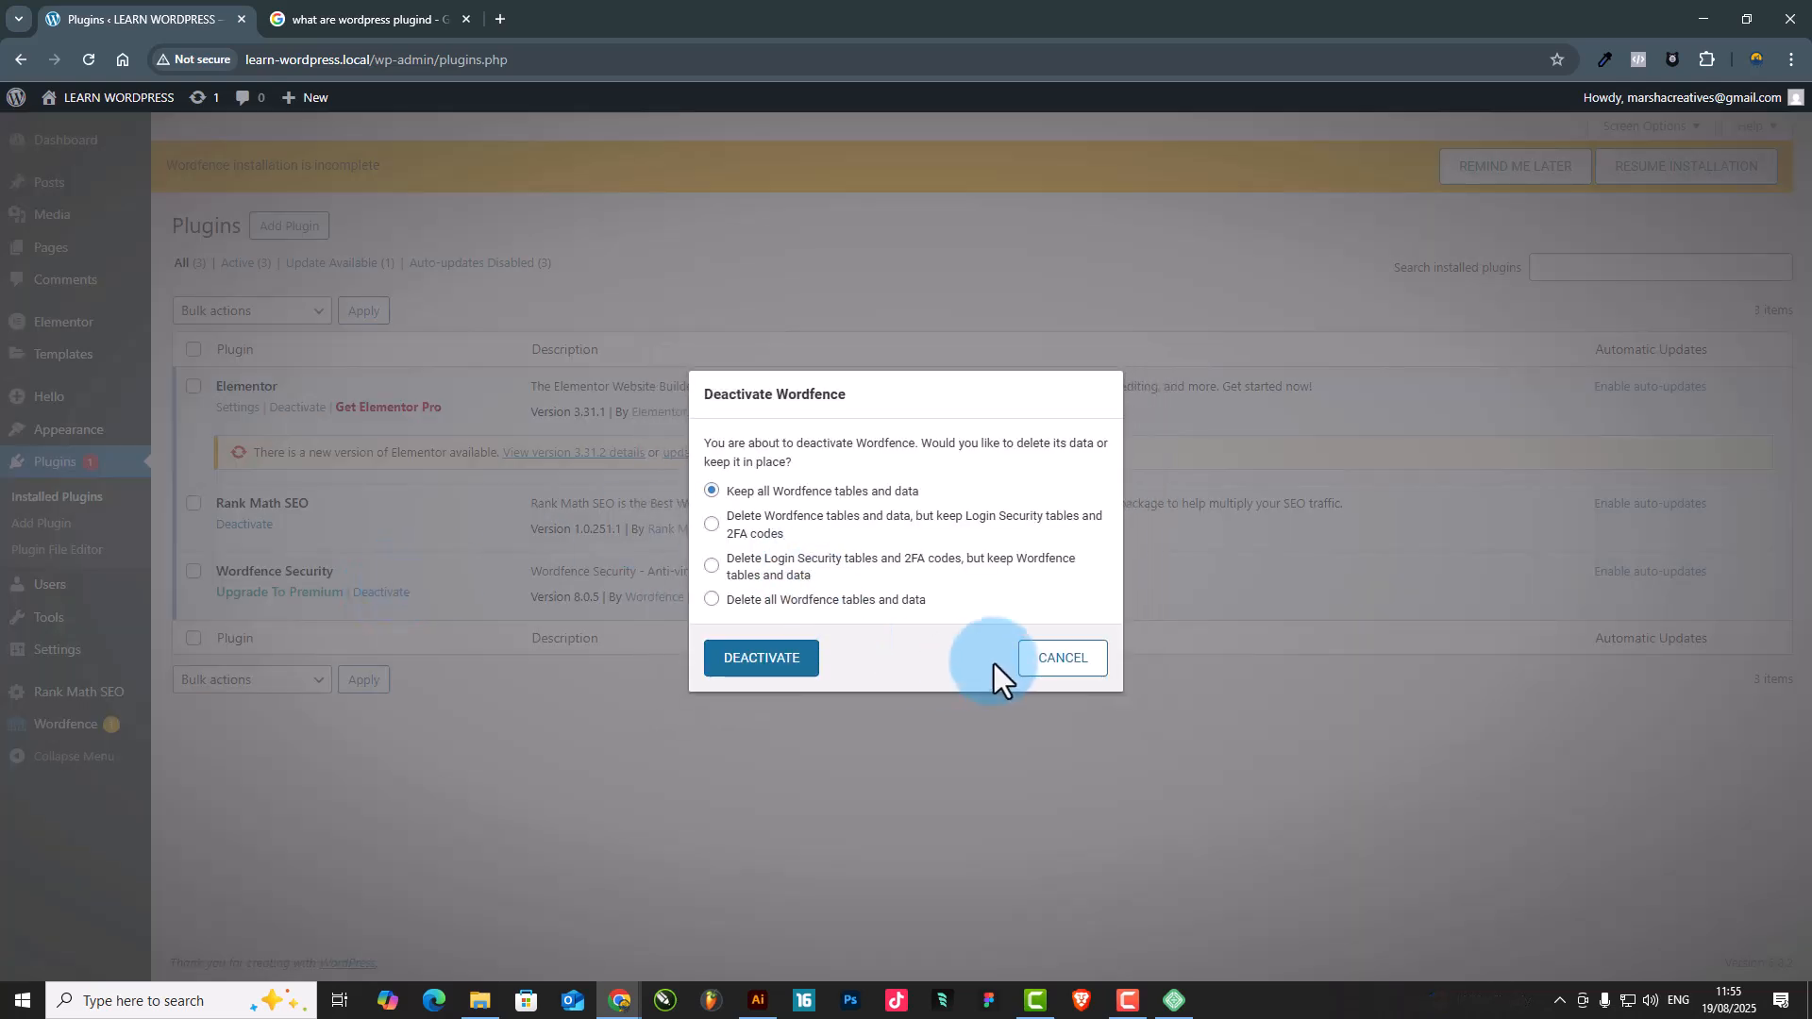
click(715, 600)
click(752, 664)
click(821, 597)
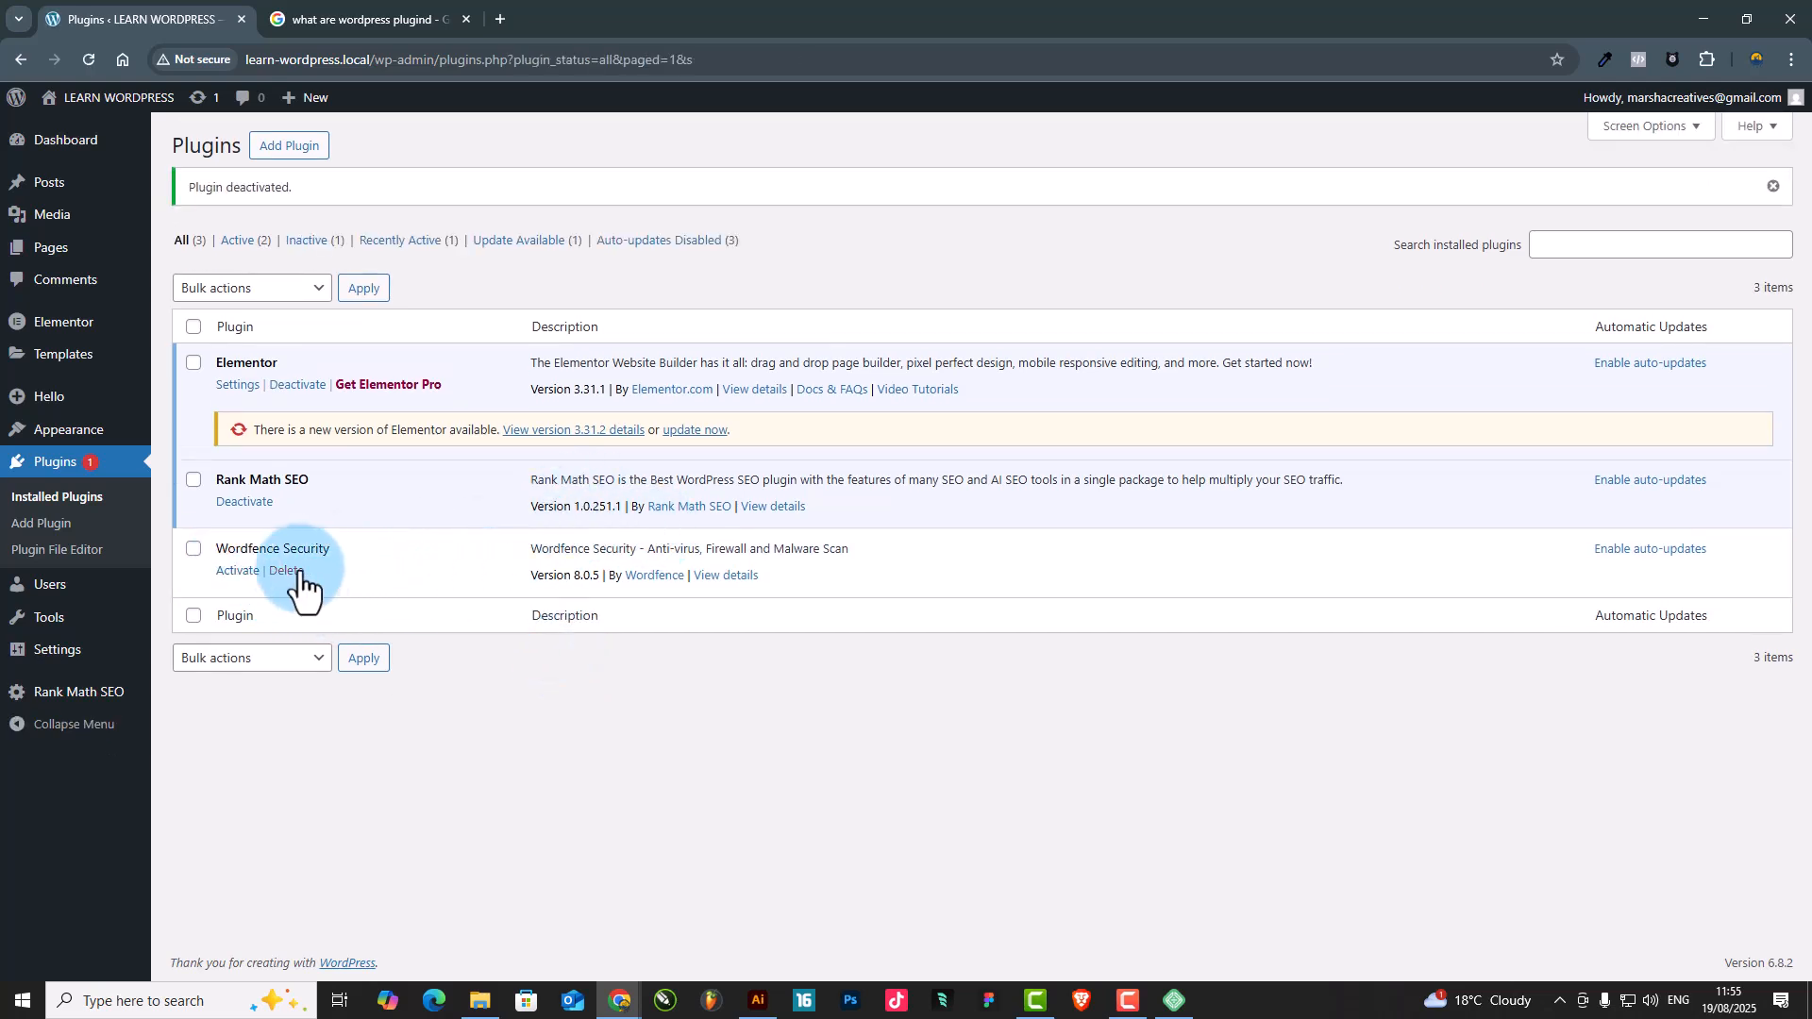
click(308, 571)
click(983, 178)
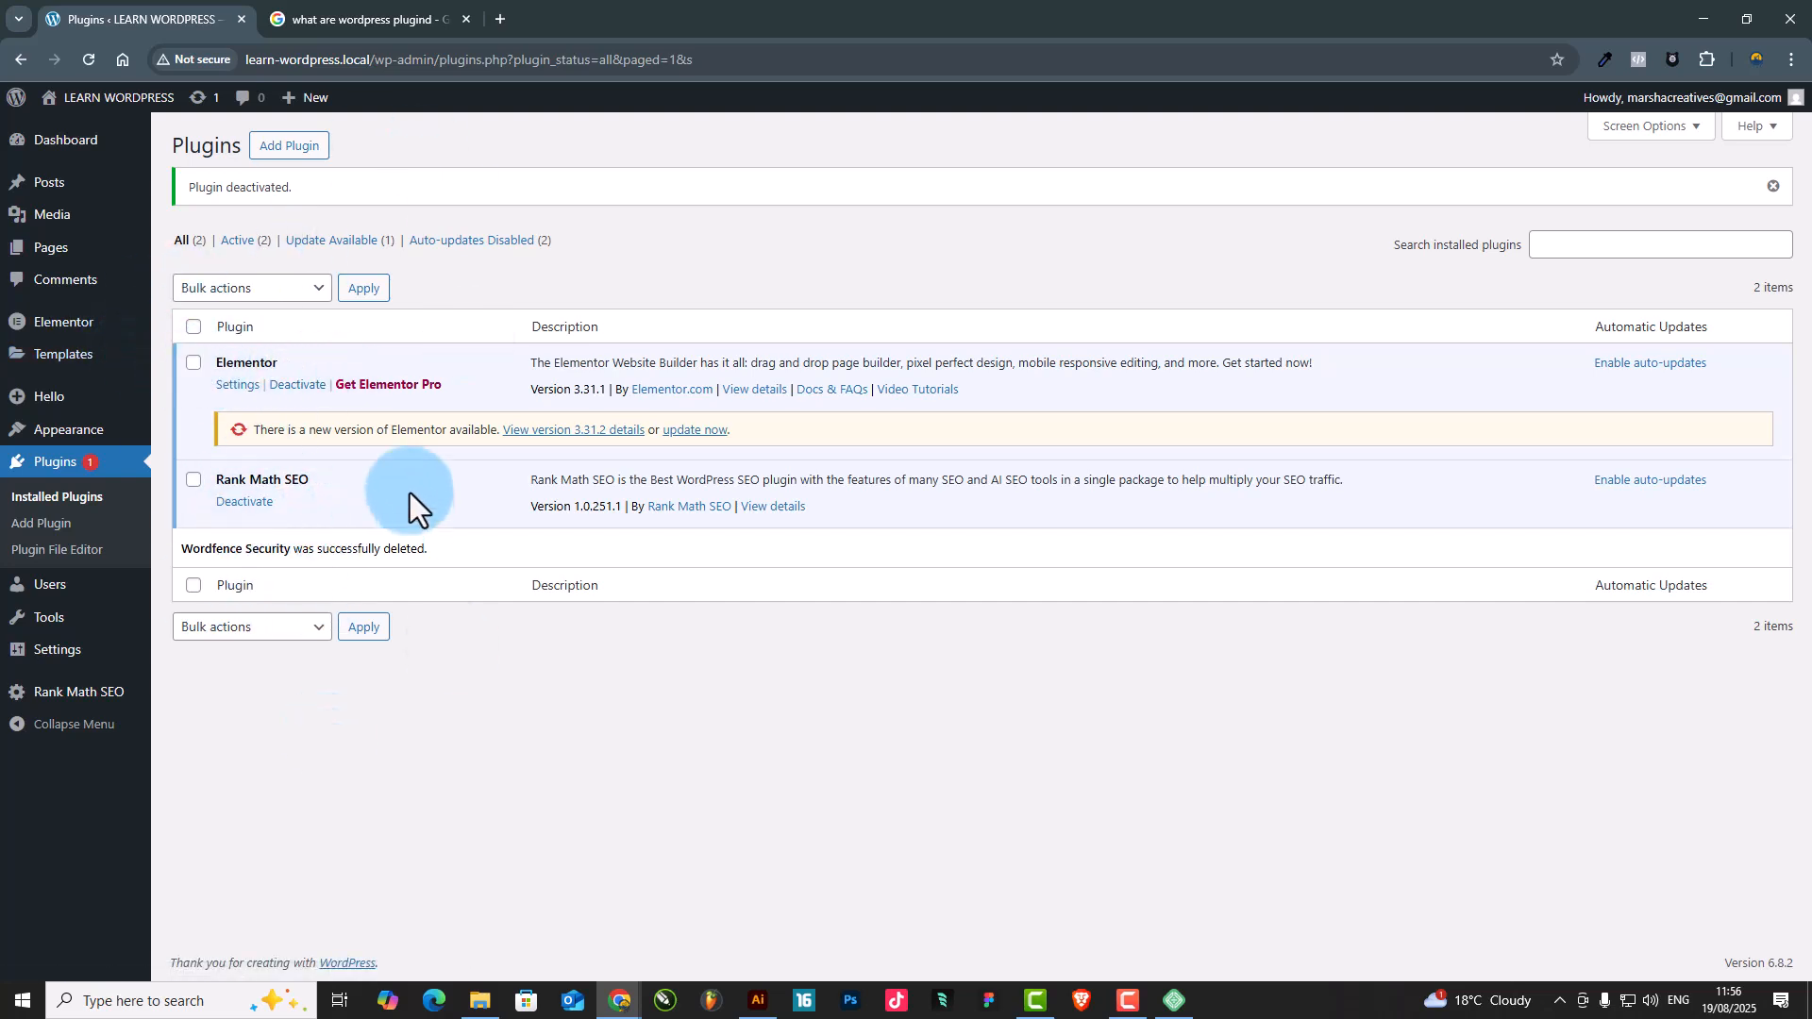
Highlight the Elementor plugin's name in the installed list and bring up the available settings pages
drag(286, 365, 209, 368)
click(446, 686)
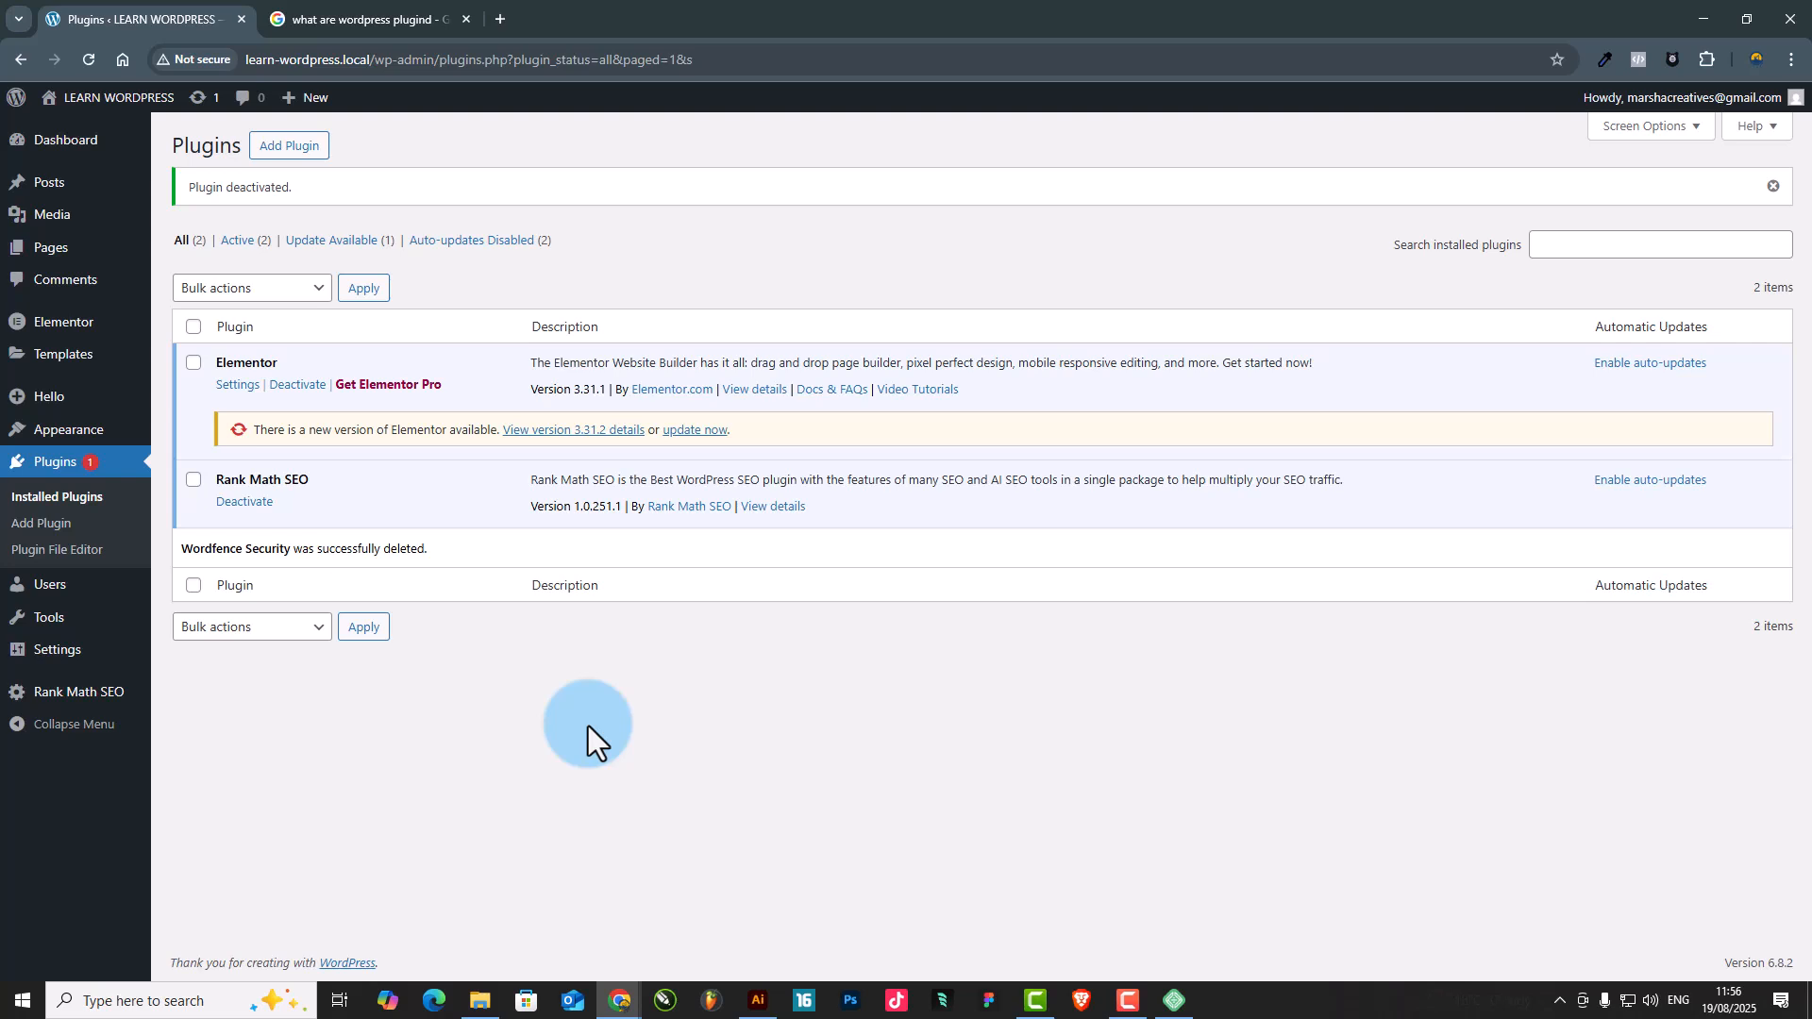
mouse_move(43, 661)
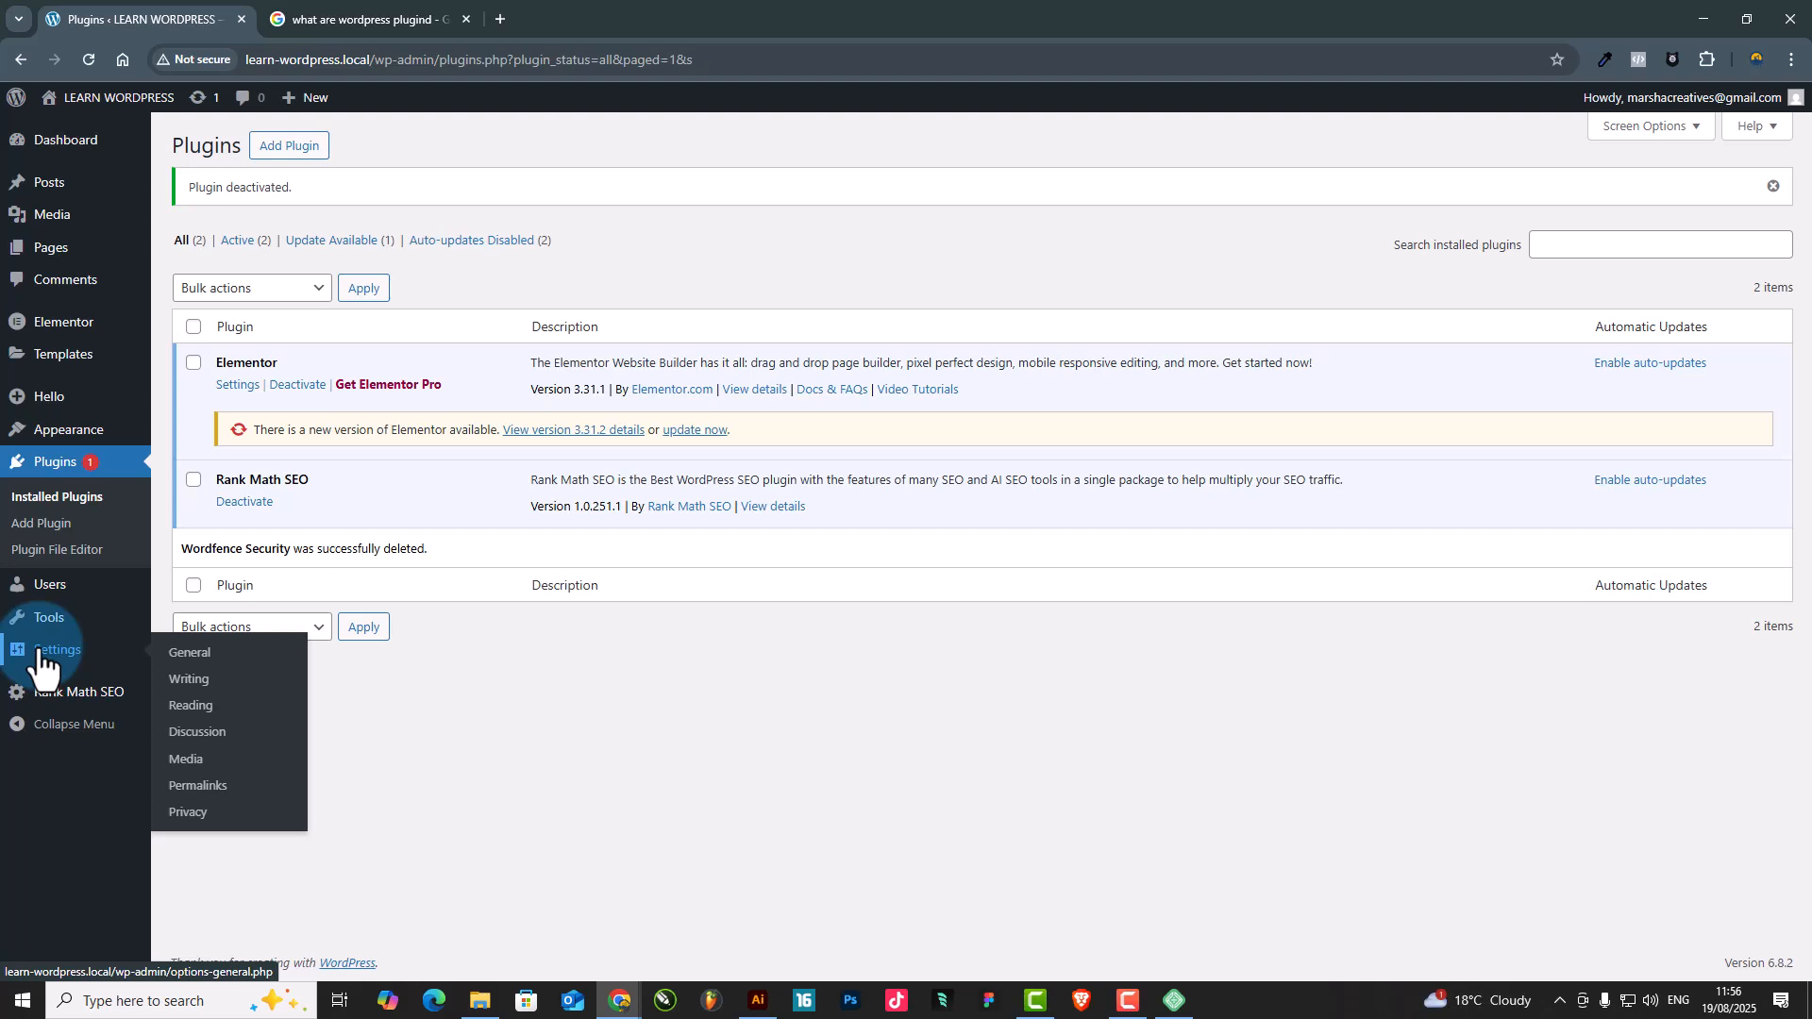